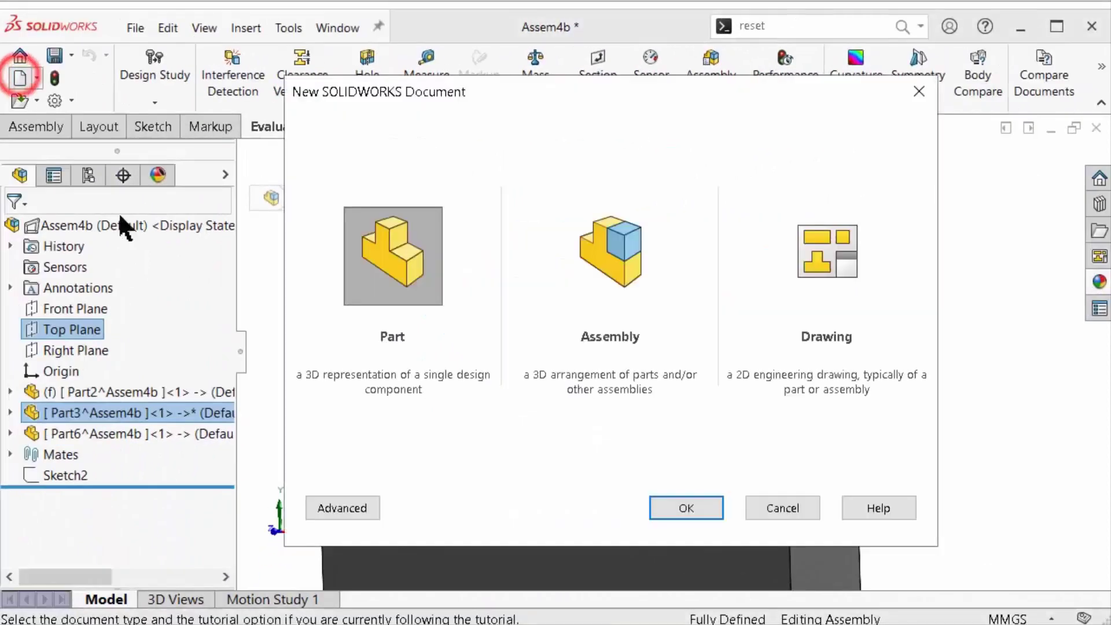
Start the new me35plate_bend assembly, accepting the template warning, and bring up the Layout tools.
click(618, 265)
click(703, 509)
click(665, 402)
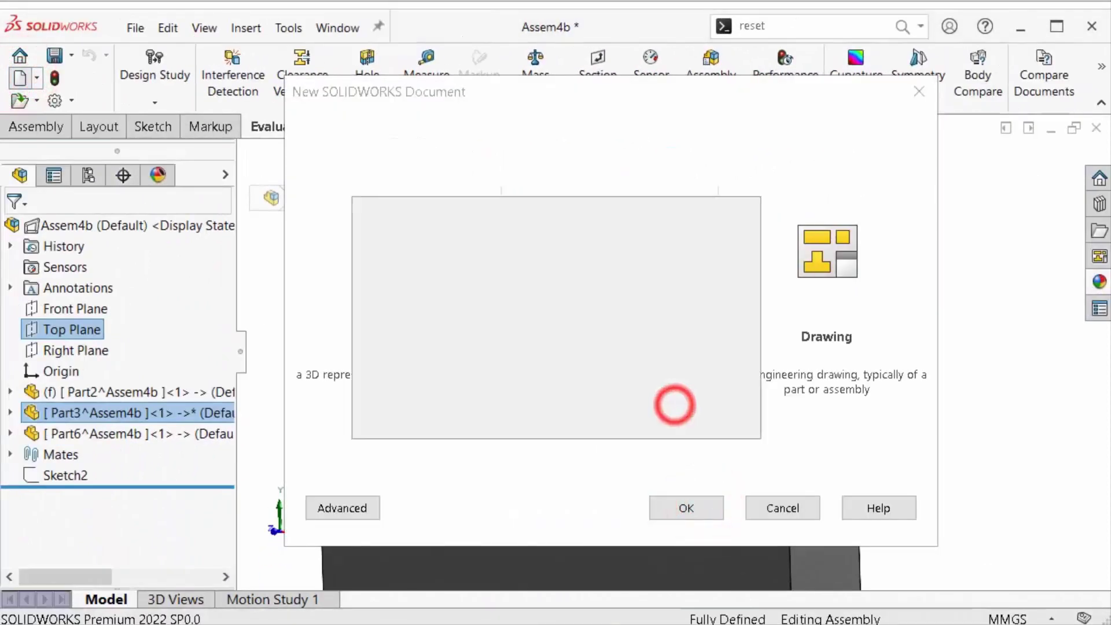
click(109, 124)
Draw a construction center rectangle centred on the origin in a front-plane layout sketch.
click(133, 74)
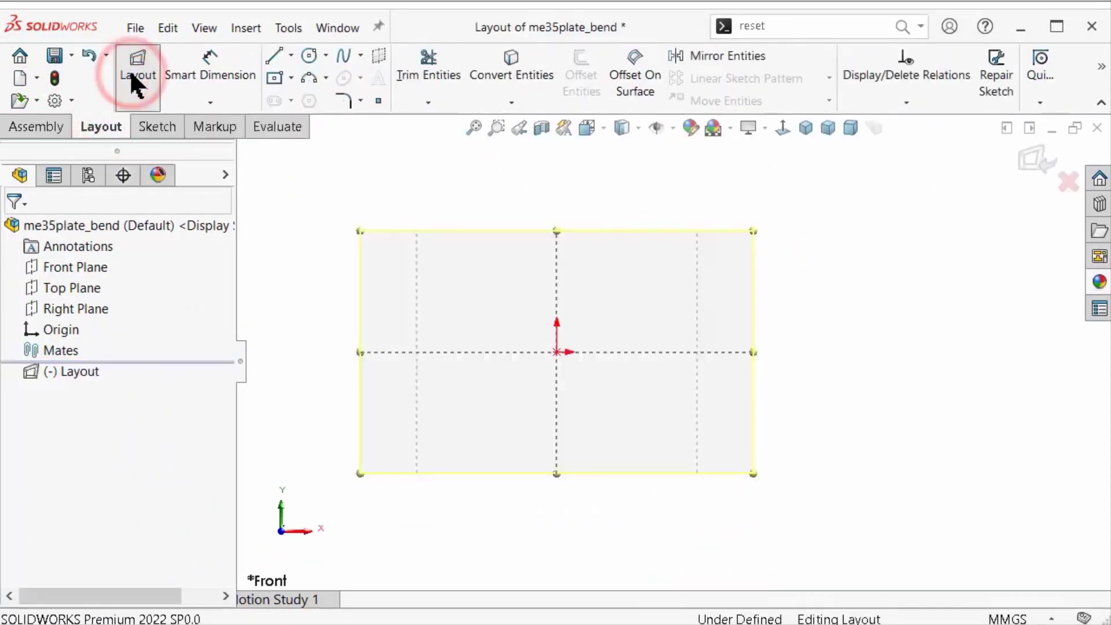
click(272, 77)
click(556, 352)
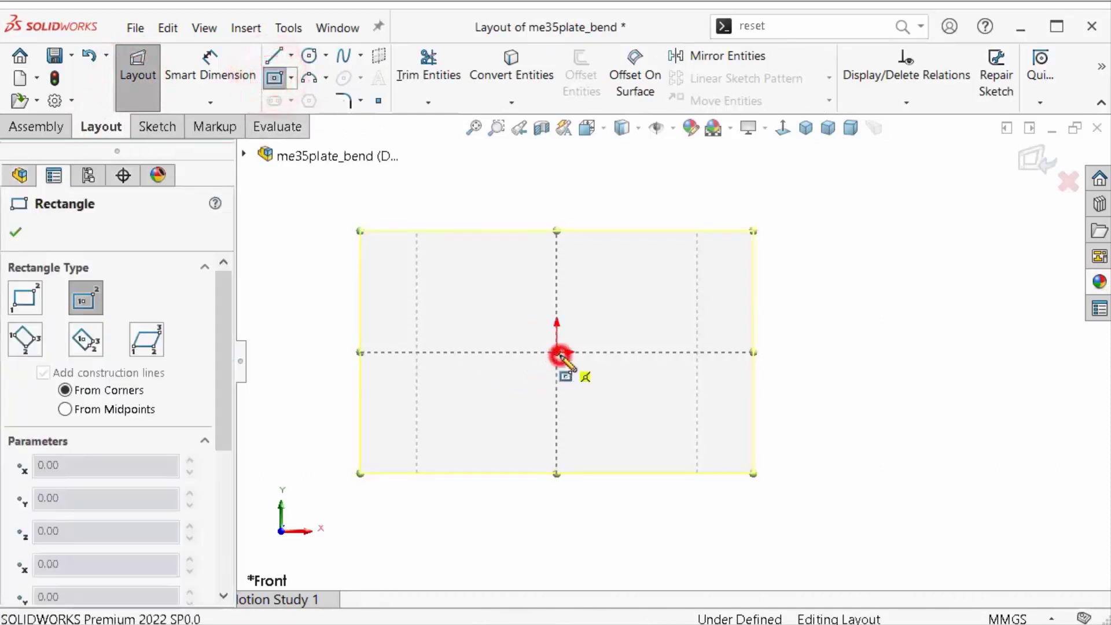
click(397, 238)
scroll(231, 347, down, 5)
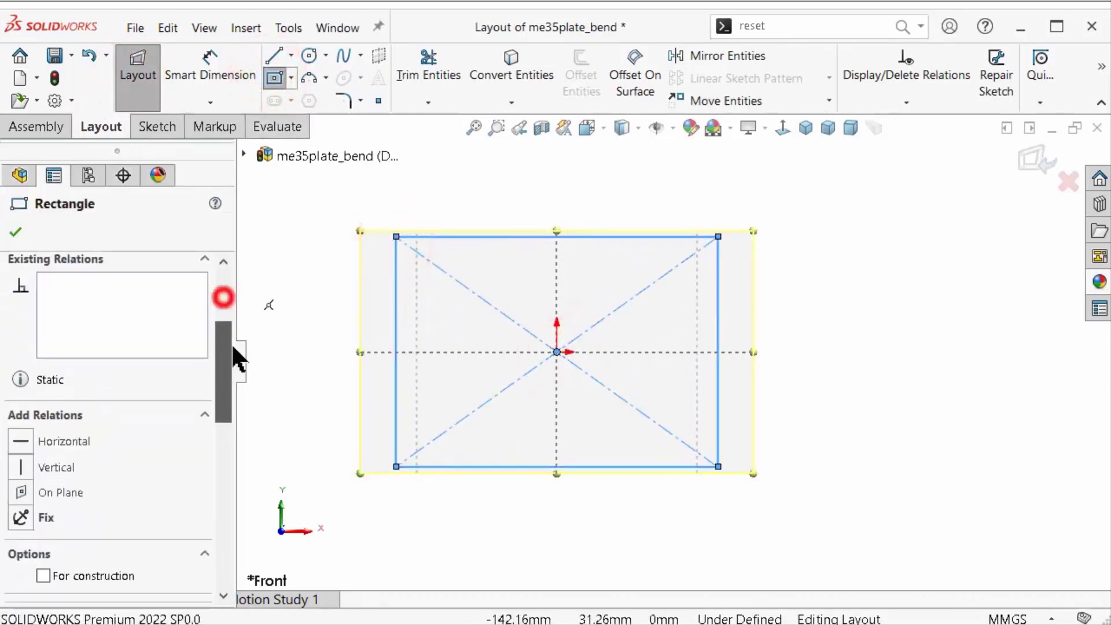
scroll(231, 347, down, 3)
click(43, 419)
click(14, 231)
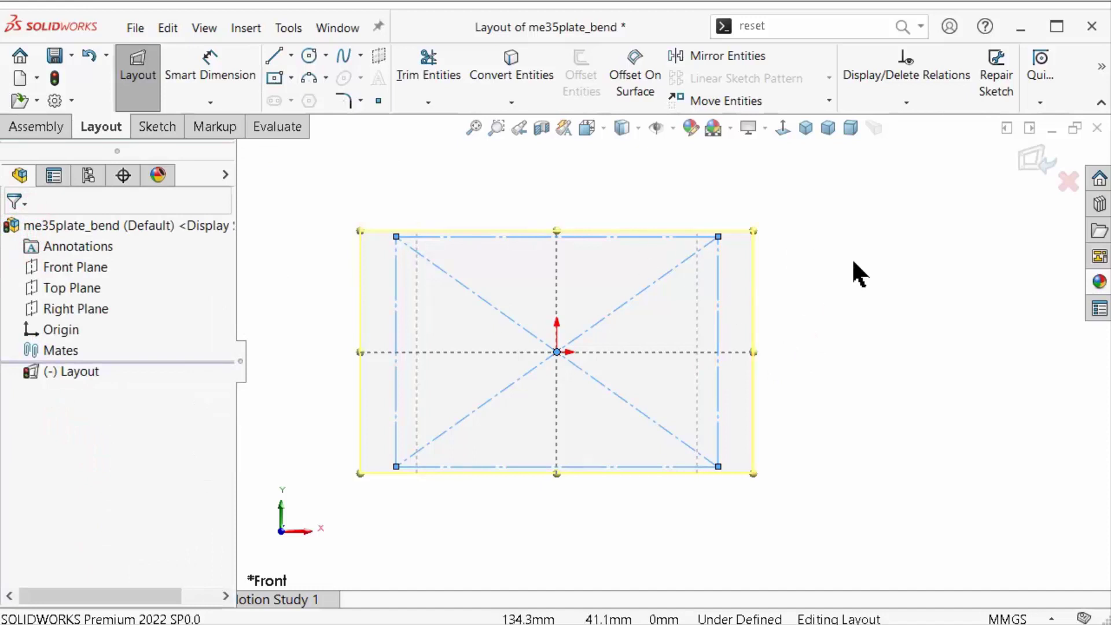
Make the rectangle's top and right edges equal to form a square.
click(835, 255)
click(665, 236)
ctrl+click(718, 266)
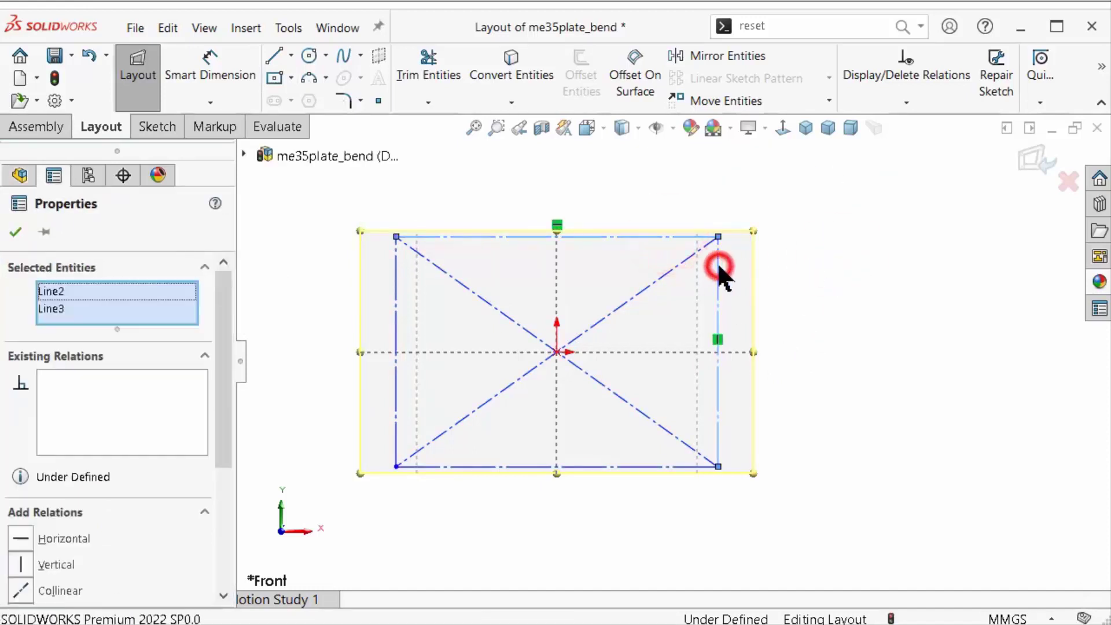
click(923, 179)
click(867, 316)
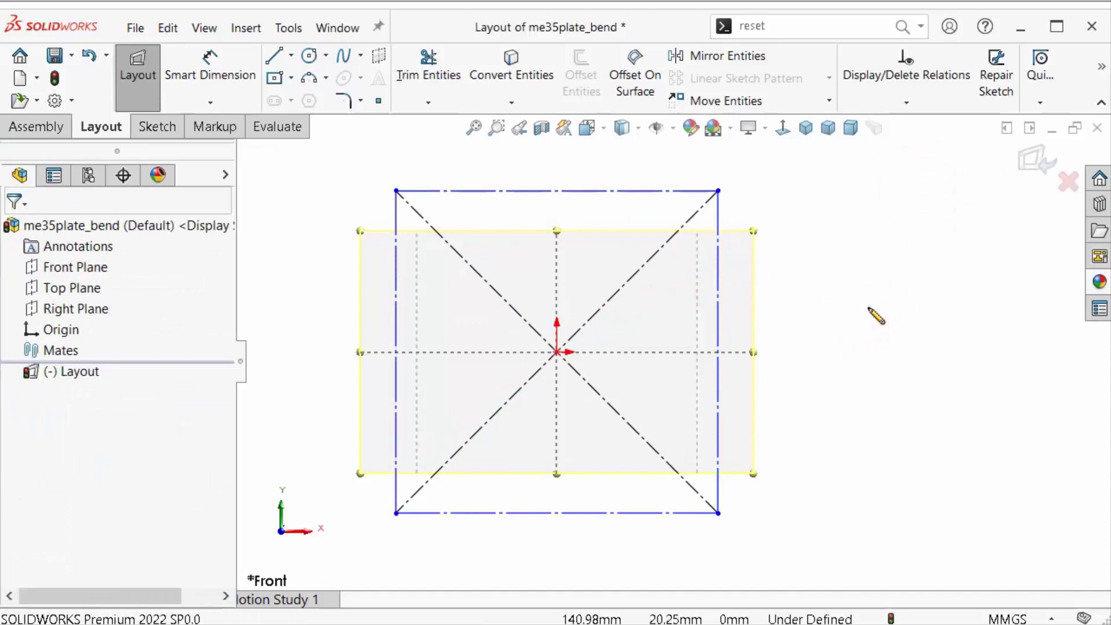
Draw a horizontal centreline across the square from its right side to its left.
key(s)
click(1041, 333)
click(1049, 382)
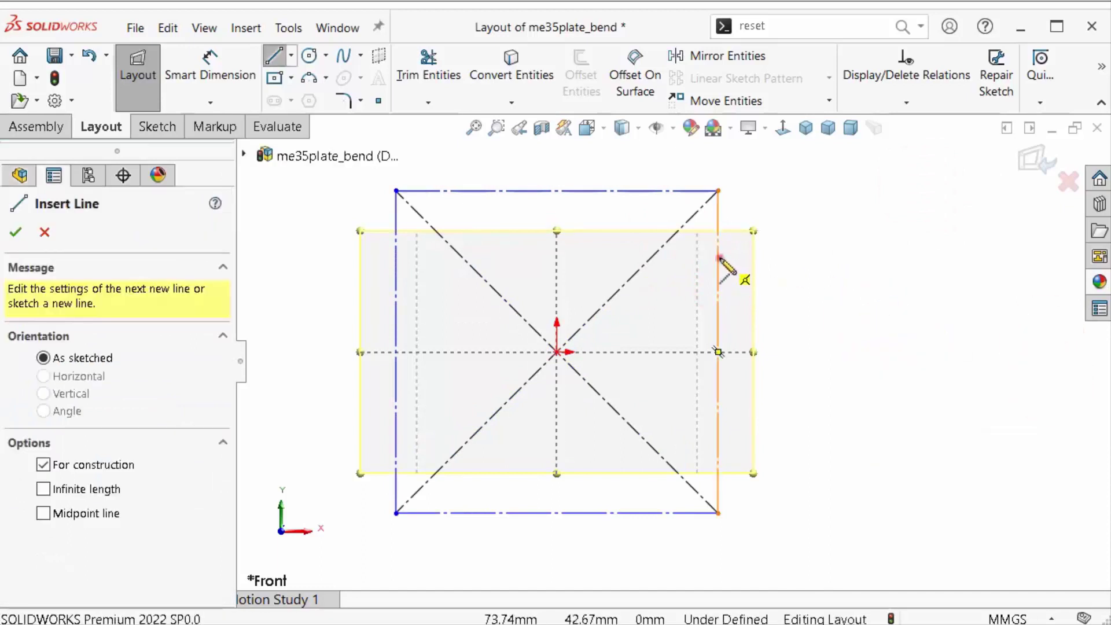
click(719, 257)
double_click(396, 257)
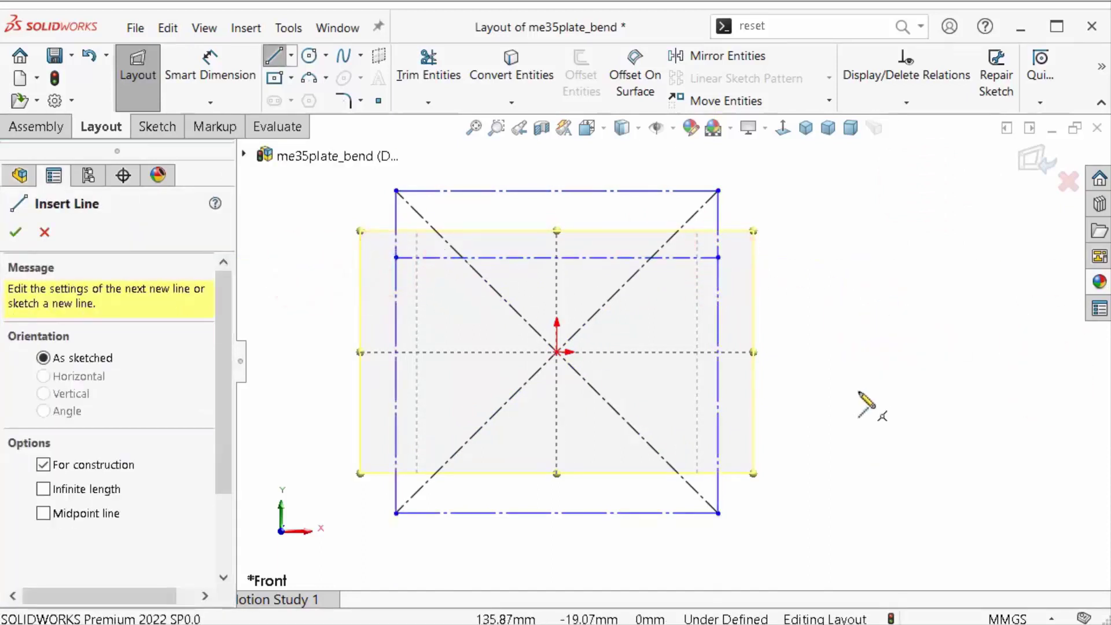
Dimension the centreline 15 mm below the top edge and the square's side 50 mm.
right_drag(859, 389, 843, 238)
click(705, 258)
click(669, 190)
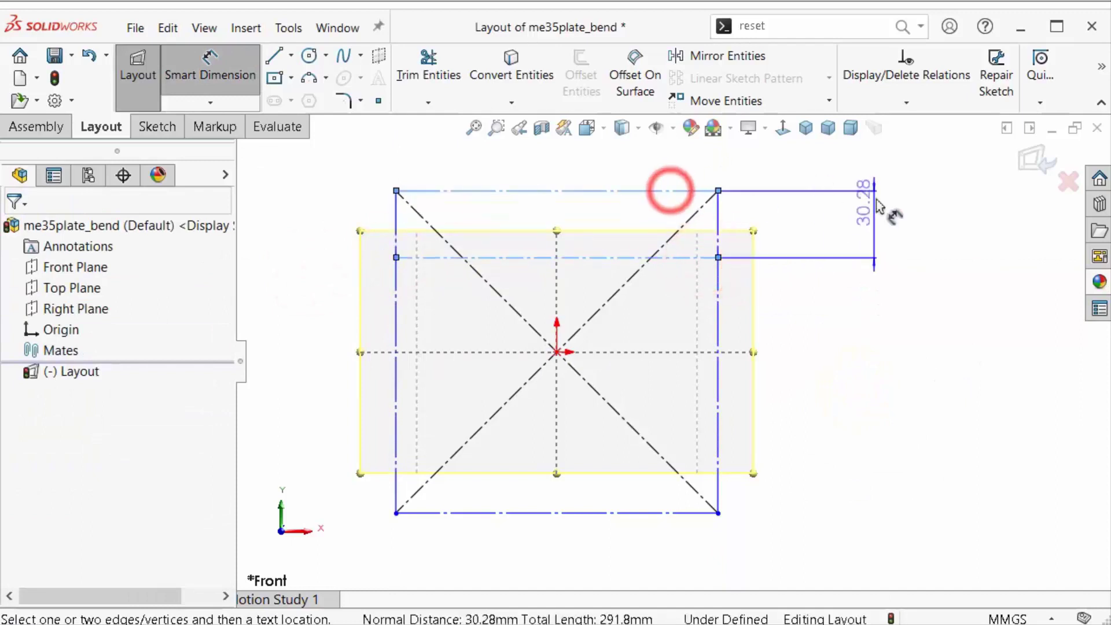
click(870, 206)
text(15)
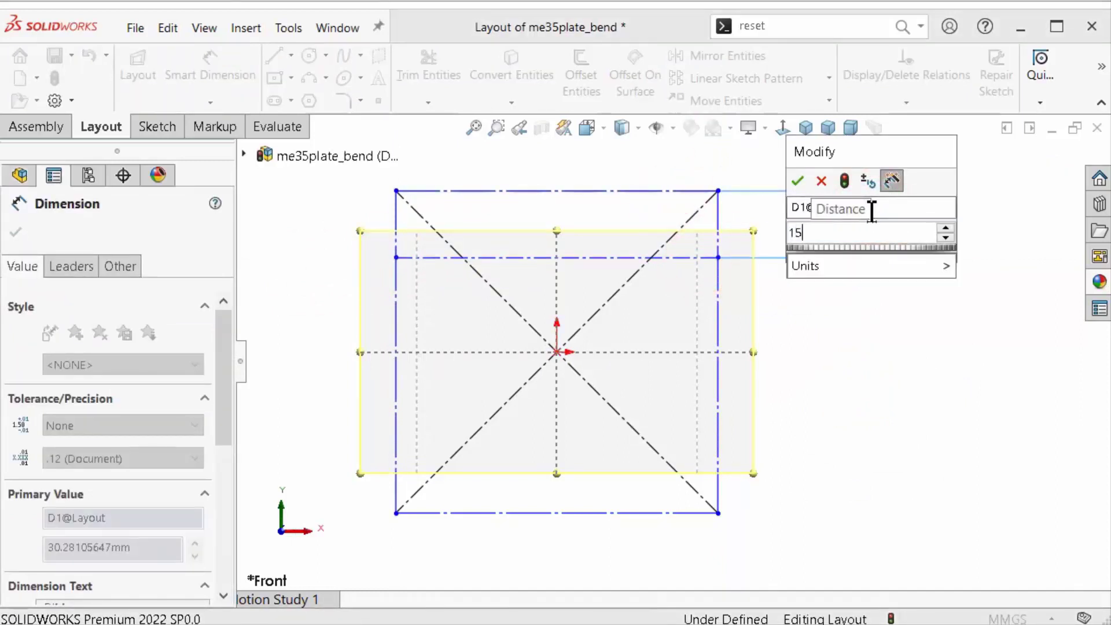
key(Return)
click(722, 282)
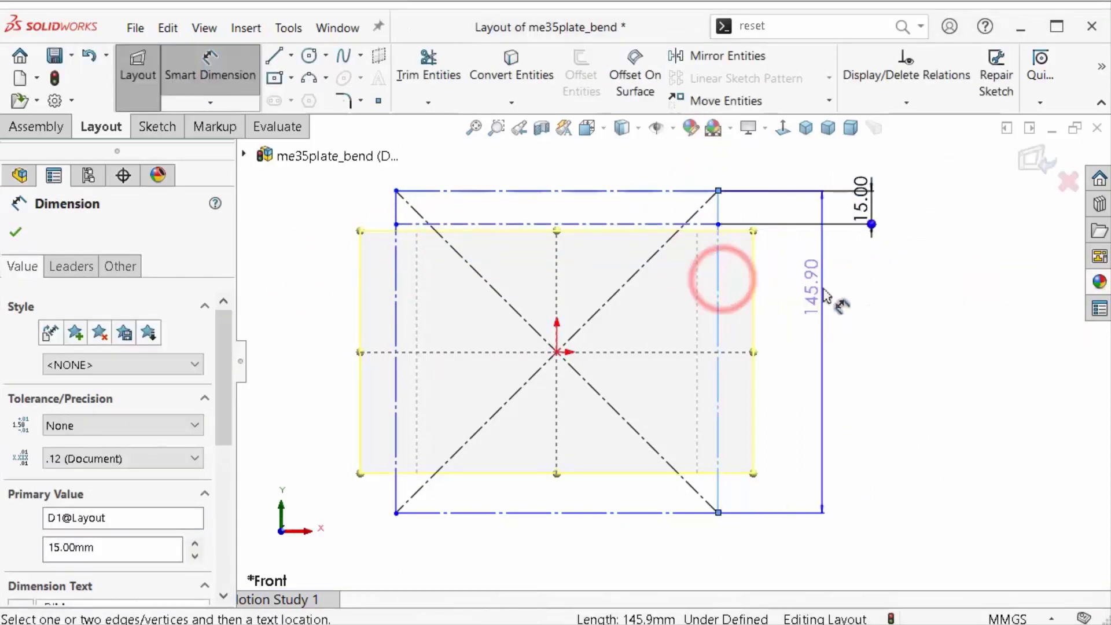
click(943, 280)
text(50)
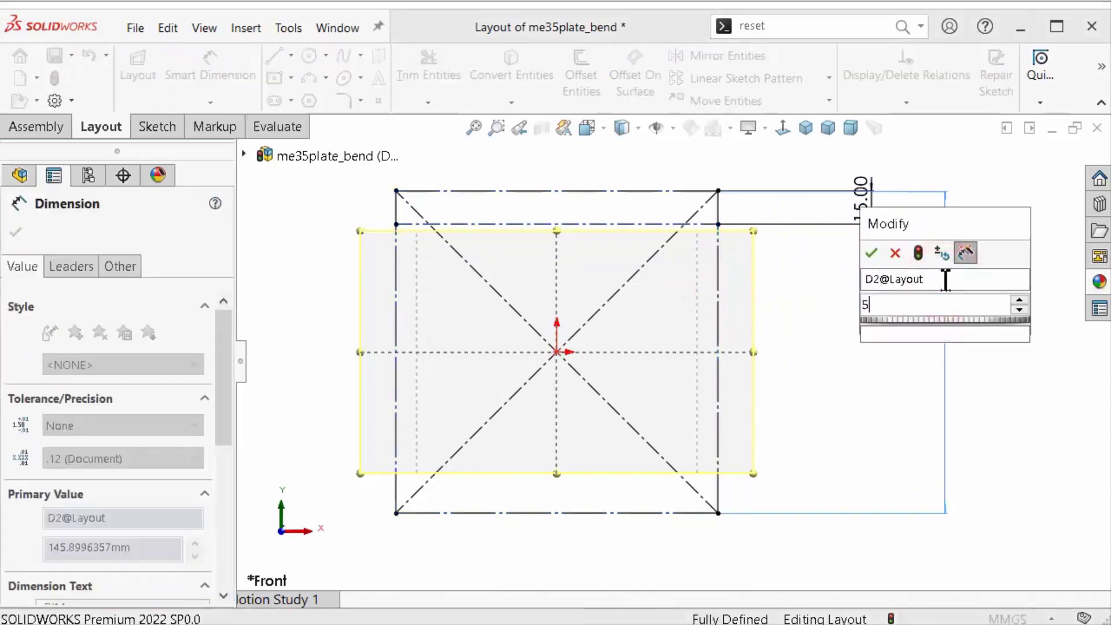
key(Return)
Move the 15.00 and 50.00 dimension labels to sit beside the square.
click(875, 231)
click(767, 303)
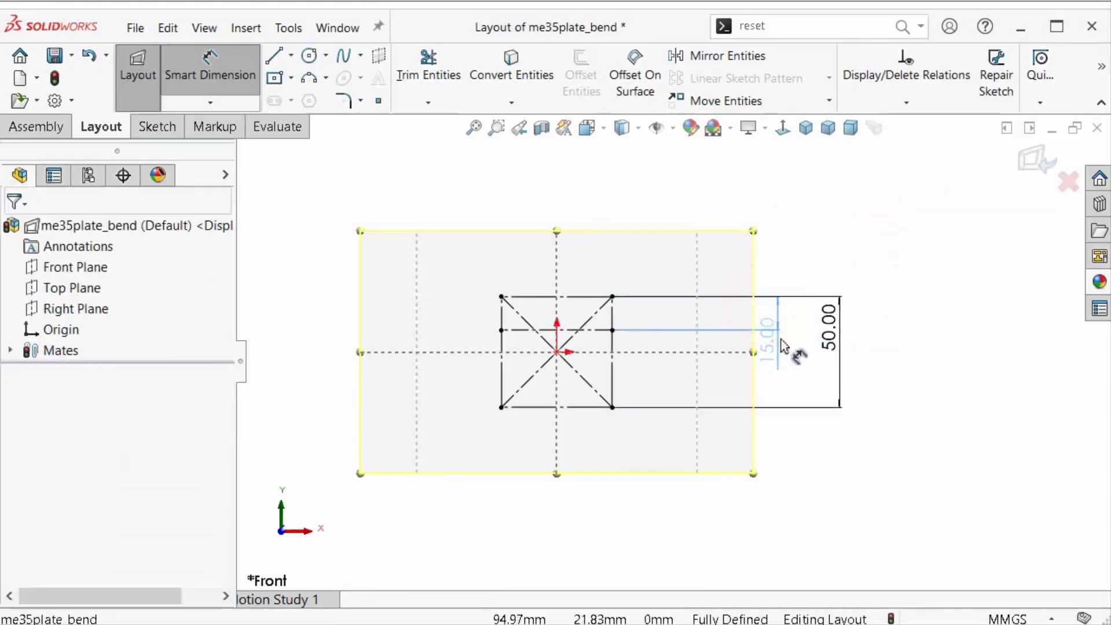
click(818, 193)
scroll(818, 194, up, 3)
click(744, 384)
click(771, 365)
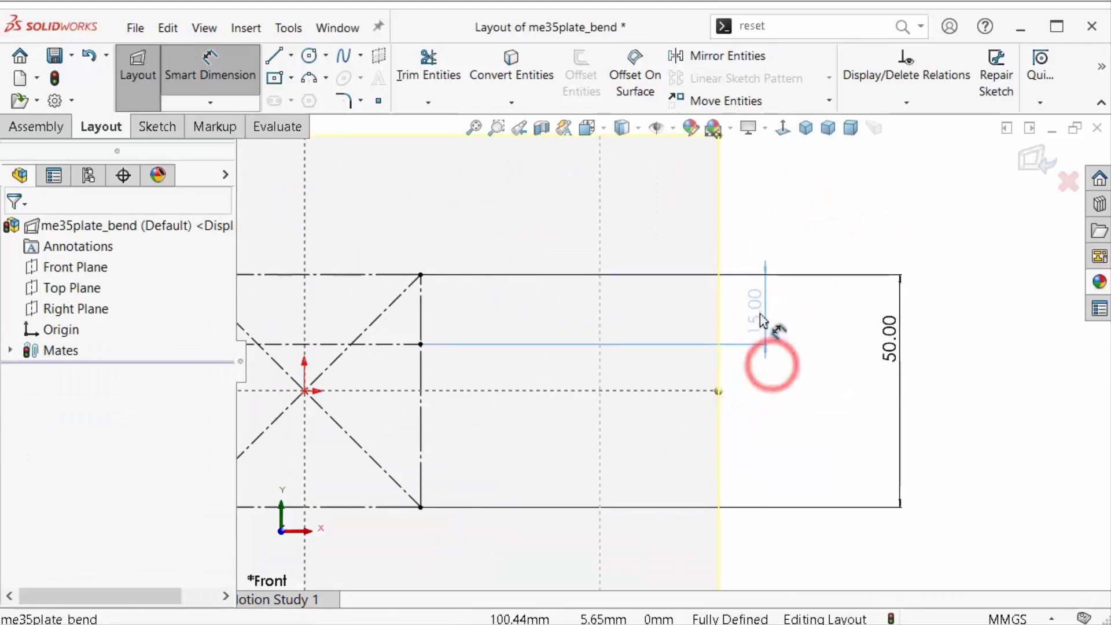
click(762, 320)
click(887, 347)
click(849, 226)
scroll(468, 282, down, 3)
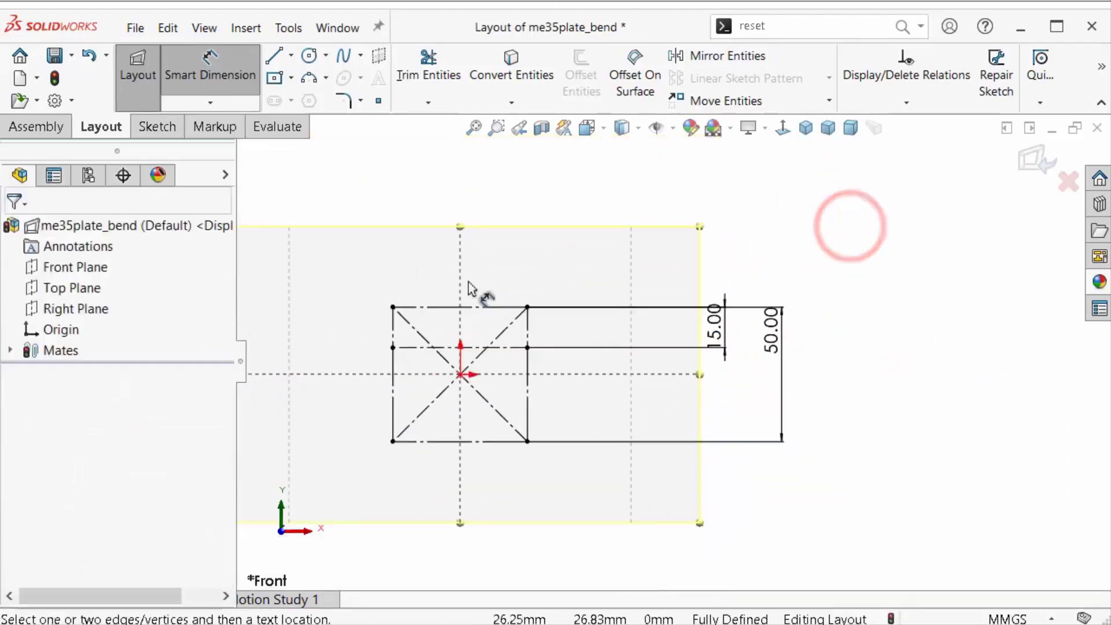
Exit the layout in isometric view and insert a new part into the assembly.
click(806, 128)
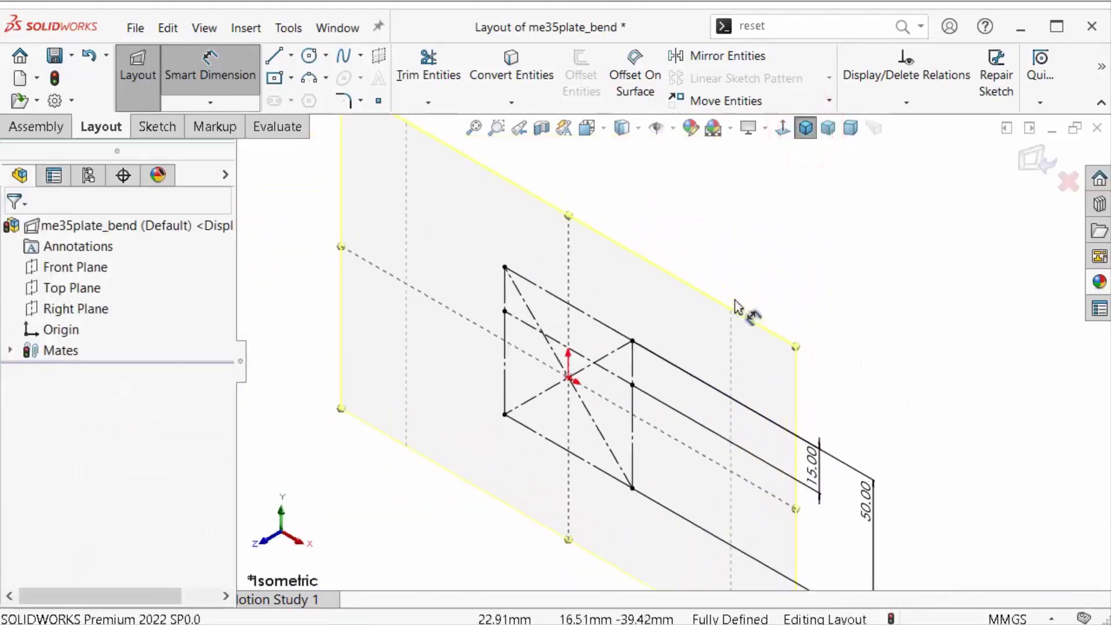
click(1028, 162)
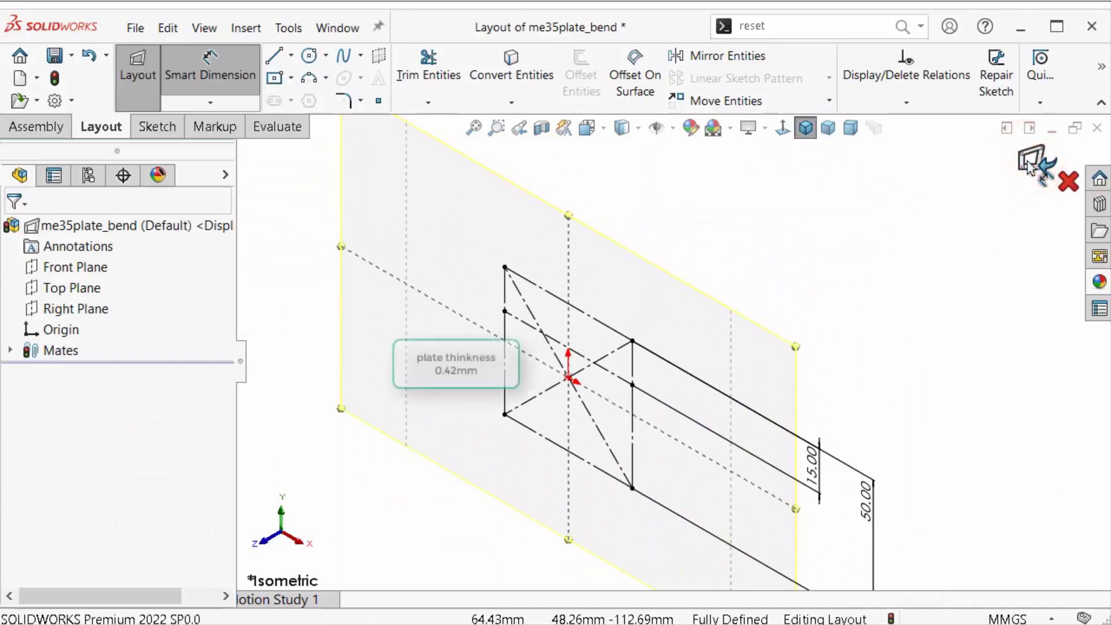
click(47, 124)
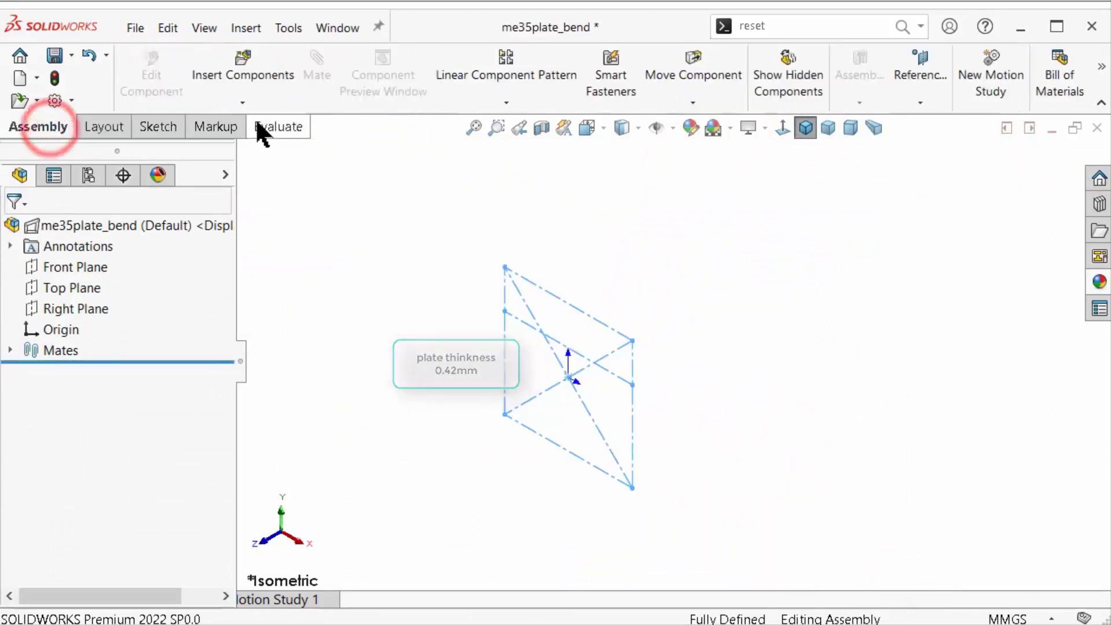
click(250, 103)
click(252, 147)
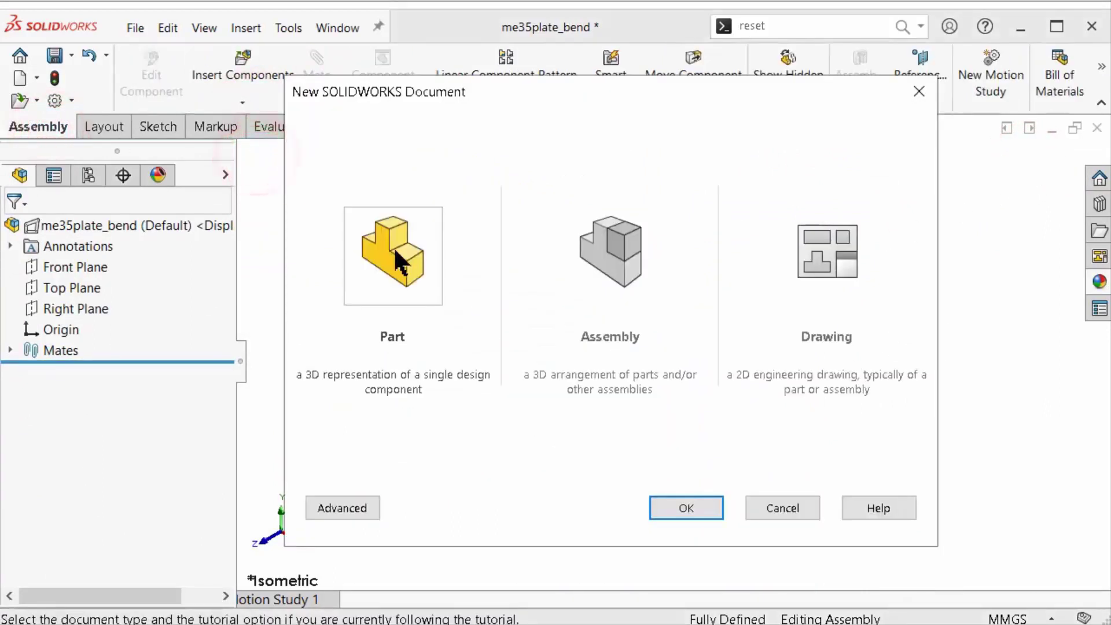
click(689, 506)
click(318, 290)
Edit Part7 and begin a sketch on its Front plane.
click(178, 349)
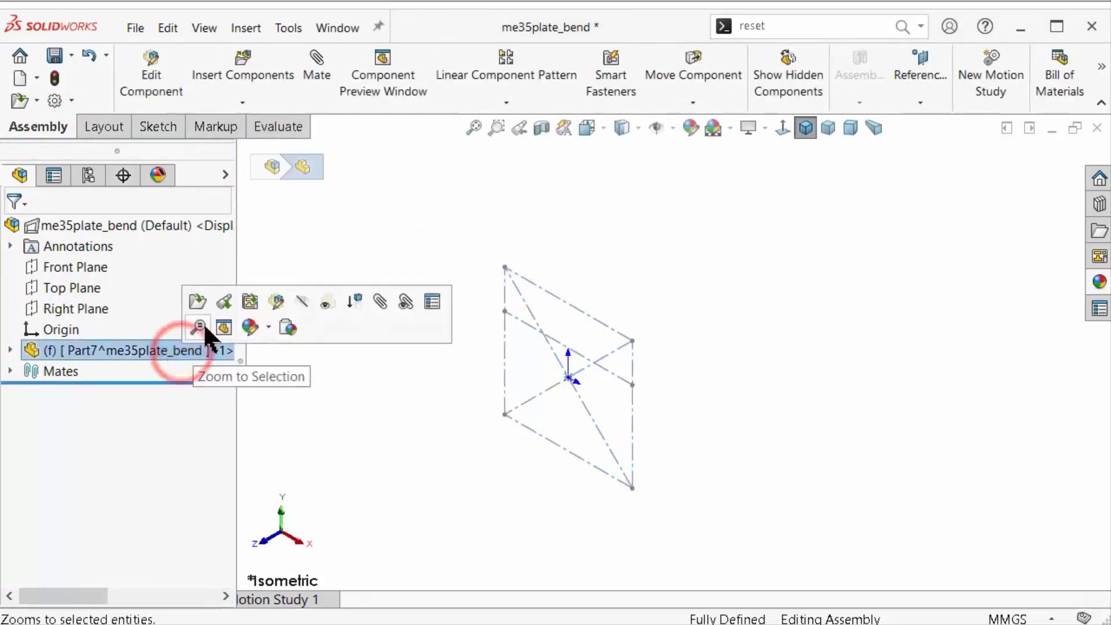
click(270, 298)
click(10, 351)
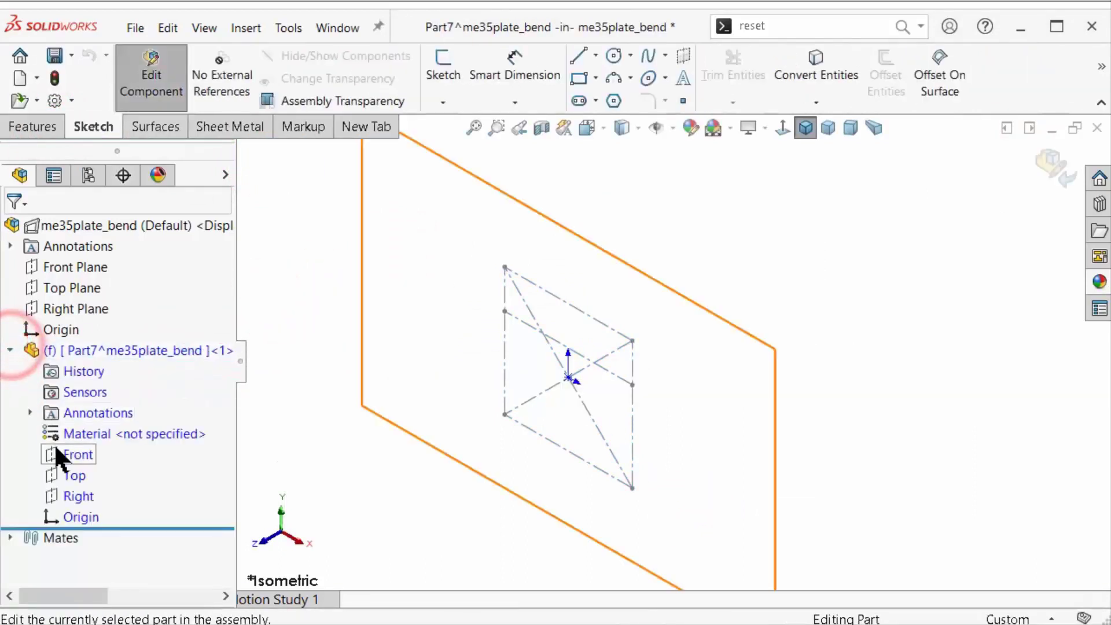
click(54, 443)
click(74, 419)
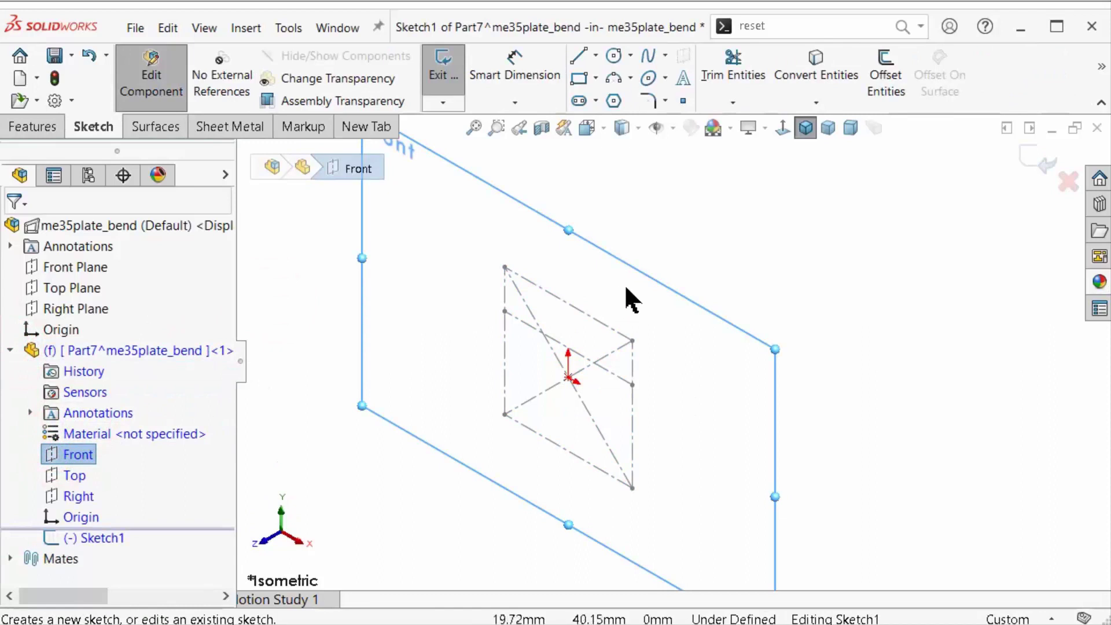
In normal view, trace a V-shaped line chain dipping to the origin across the layout square.
click(781, 127)
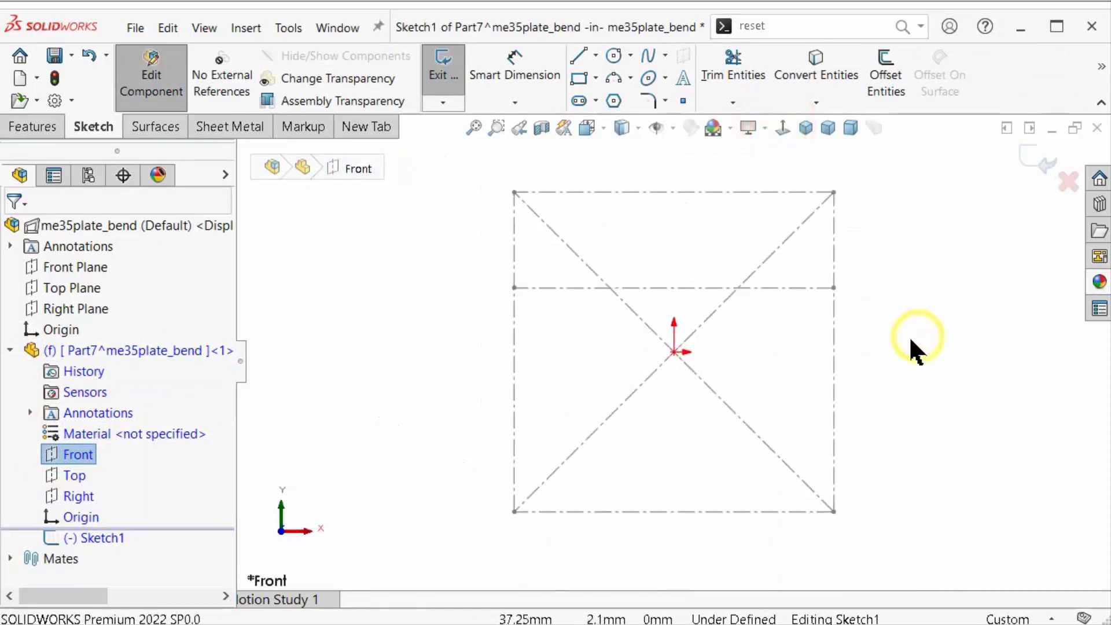
right_drag(912, 342, 856, 365)
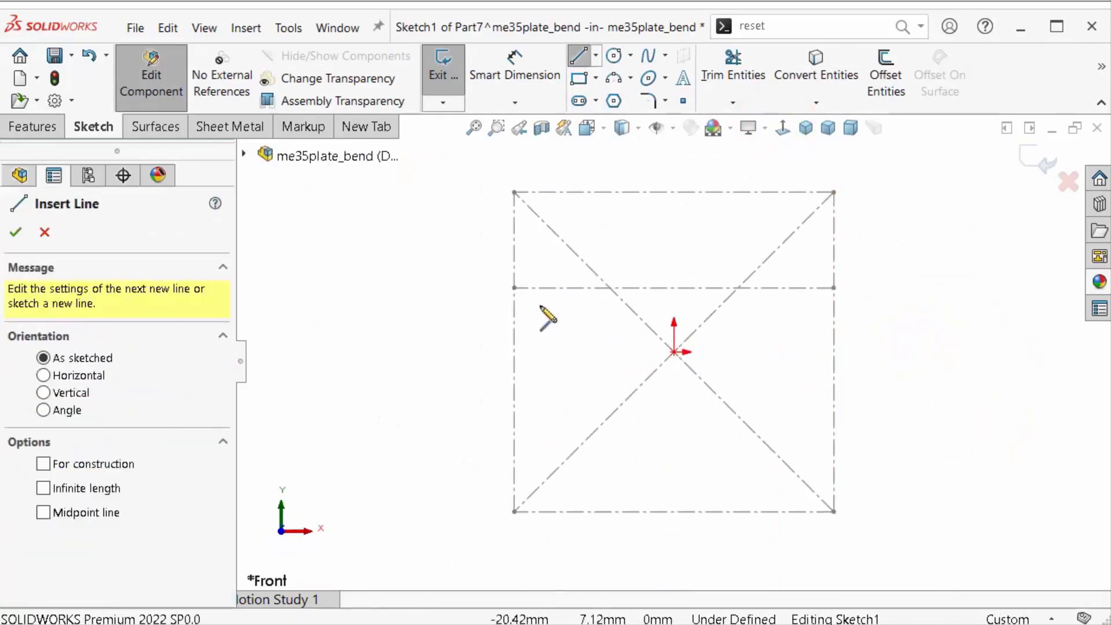
click(514, 288)
scroll(665, 313, down, 3)
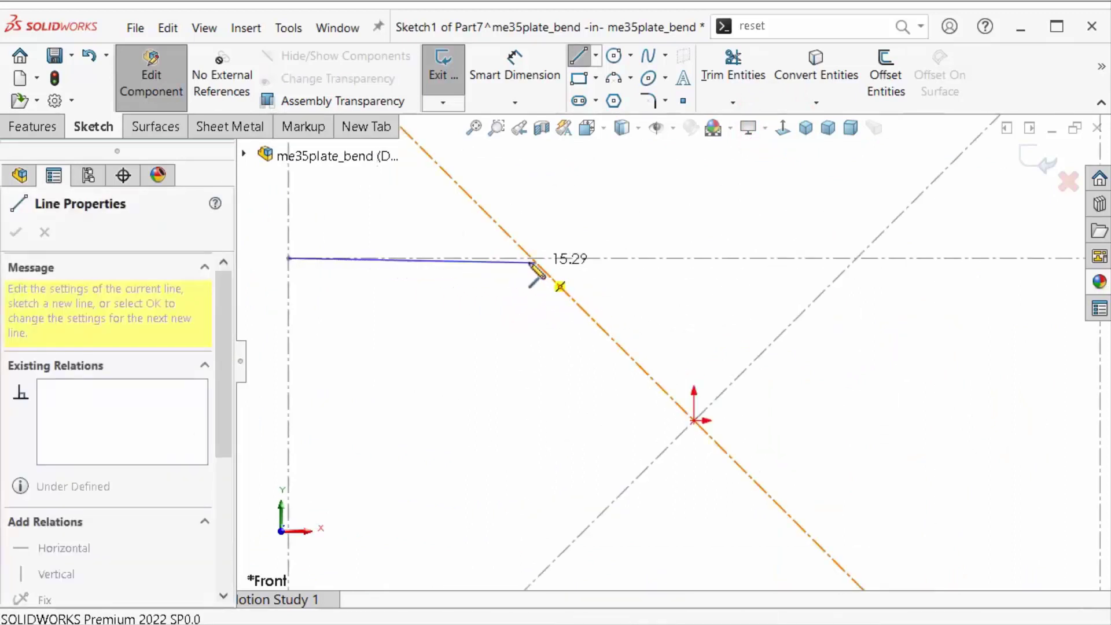
click(531, 258)
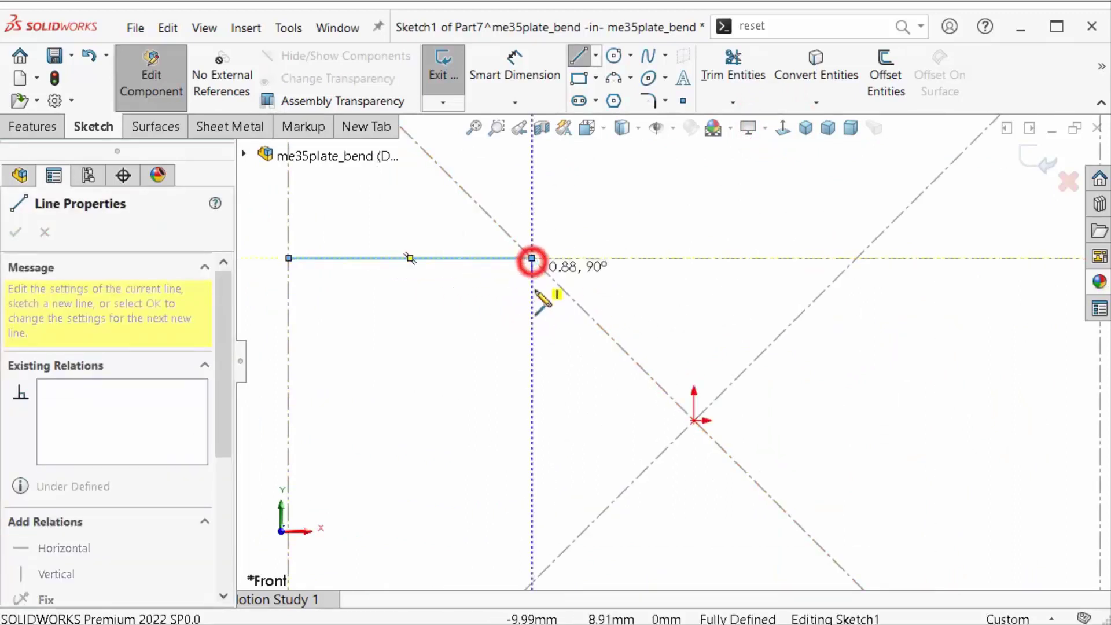
click(694, 420)
click(858, 258)
scroll(926, 290, up, 3)
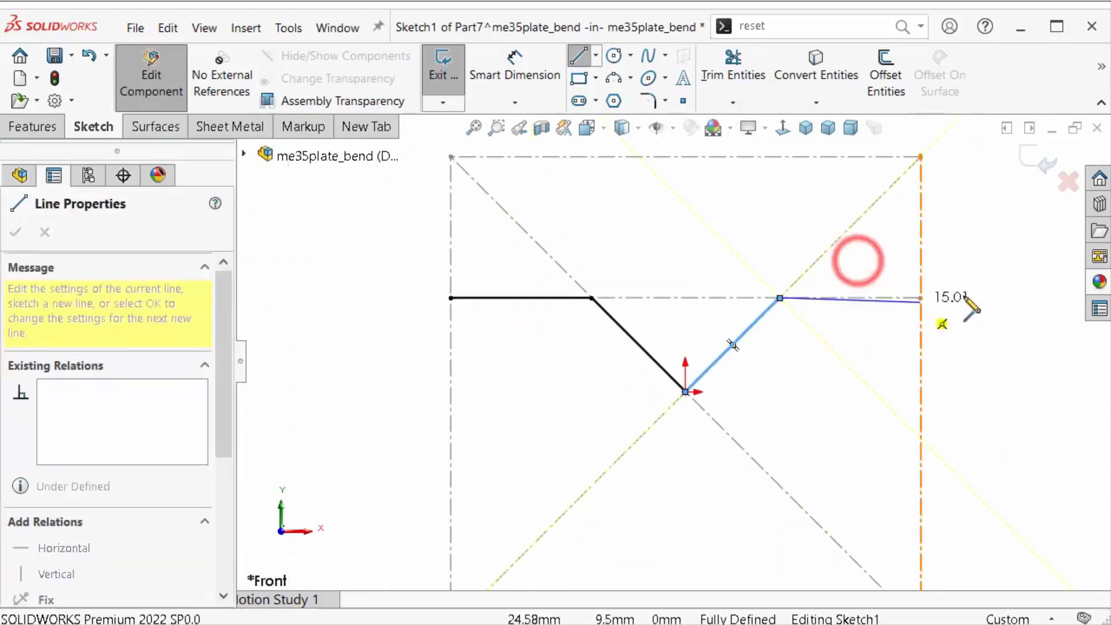
click(919, 297)
double_click(989, 305)
scroll(993, 338, up, 2)
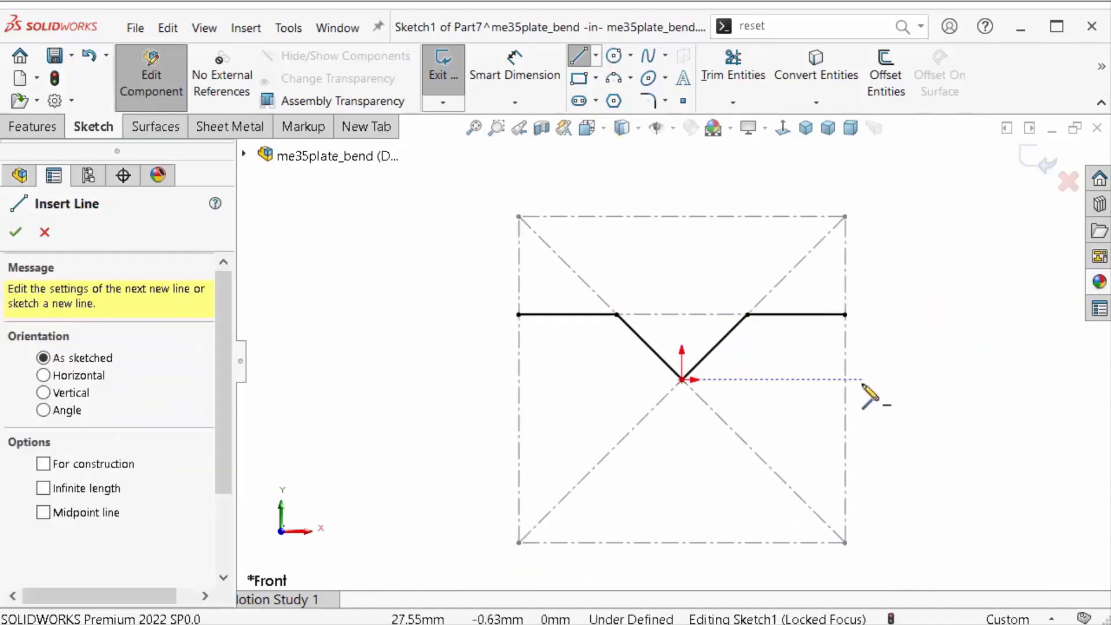
key(Escape)
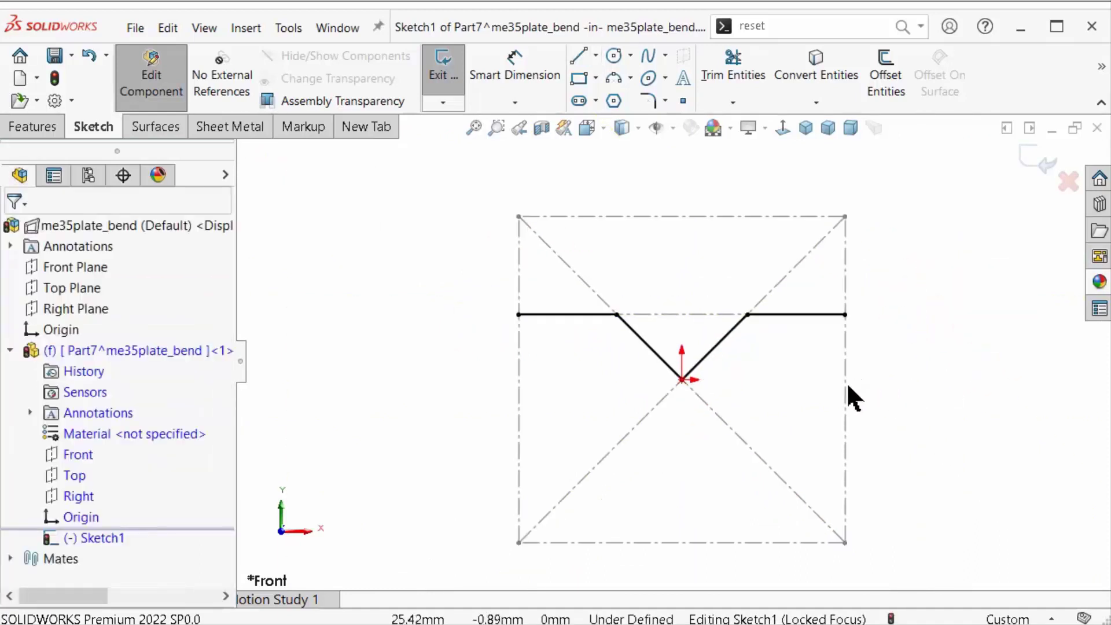
Convert the square's left and right construction edges to solid lines and trim their upper parts.
click(843, 430)
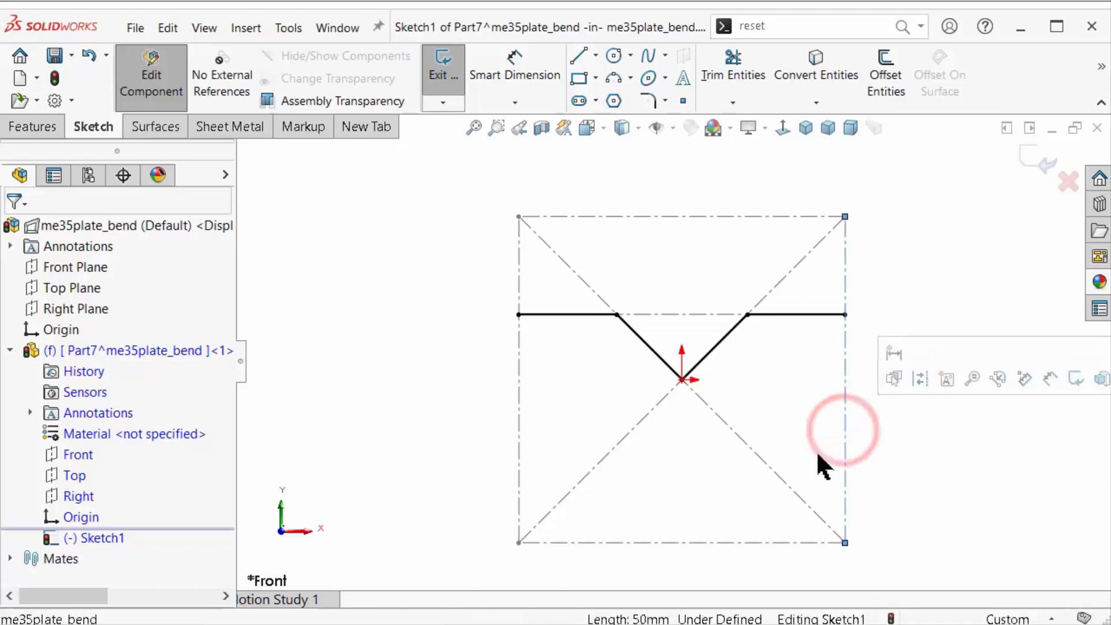
ctrl+click(519, 395)
click(599, 350)
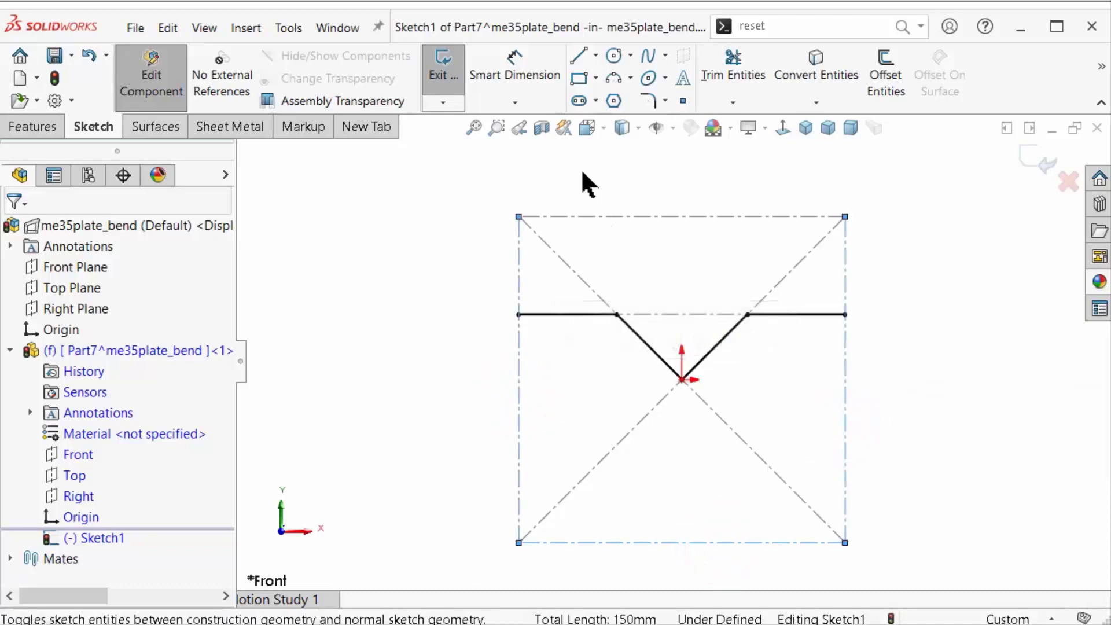
click(741, 58)
drag(930, 241, 419, 272)
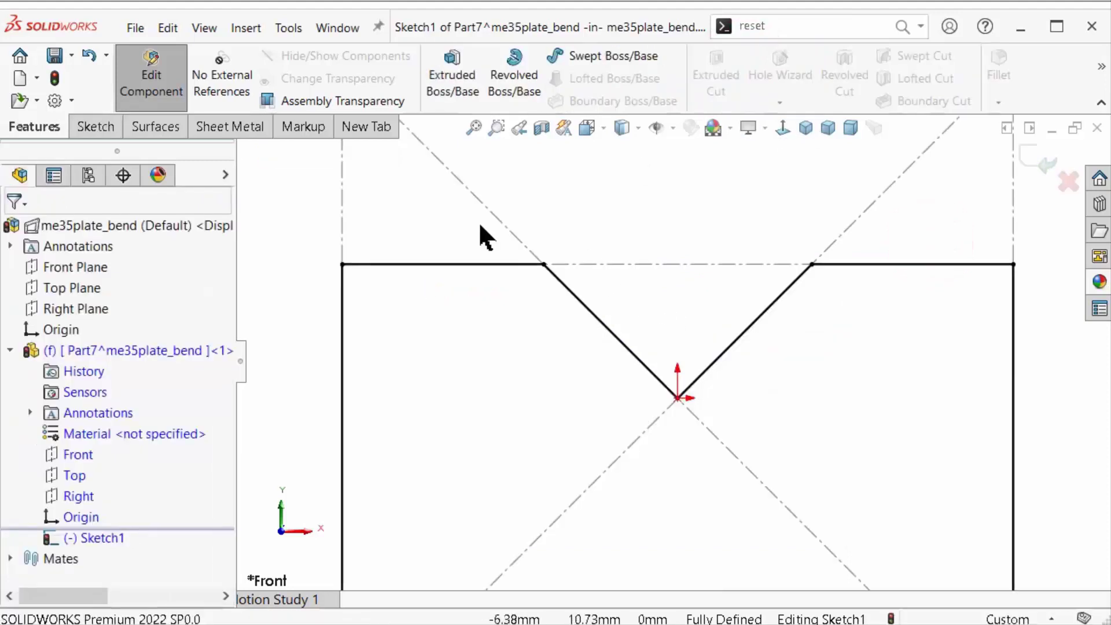
click(107, 122)
Fillet the bottom vertex of the V at 0.42 mm.
click(645, 99)
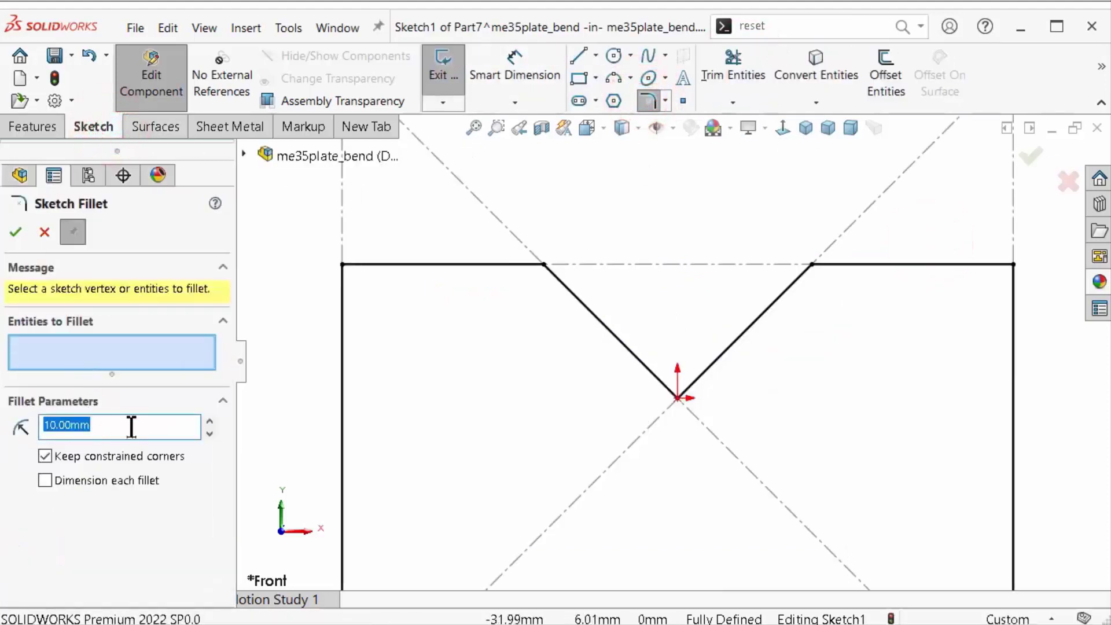
scroll(701, 483, down, 2)
click(706, 376)
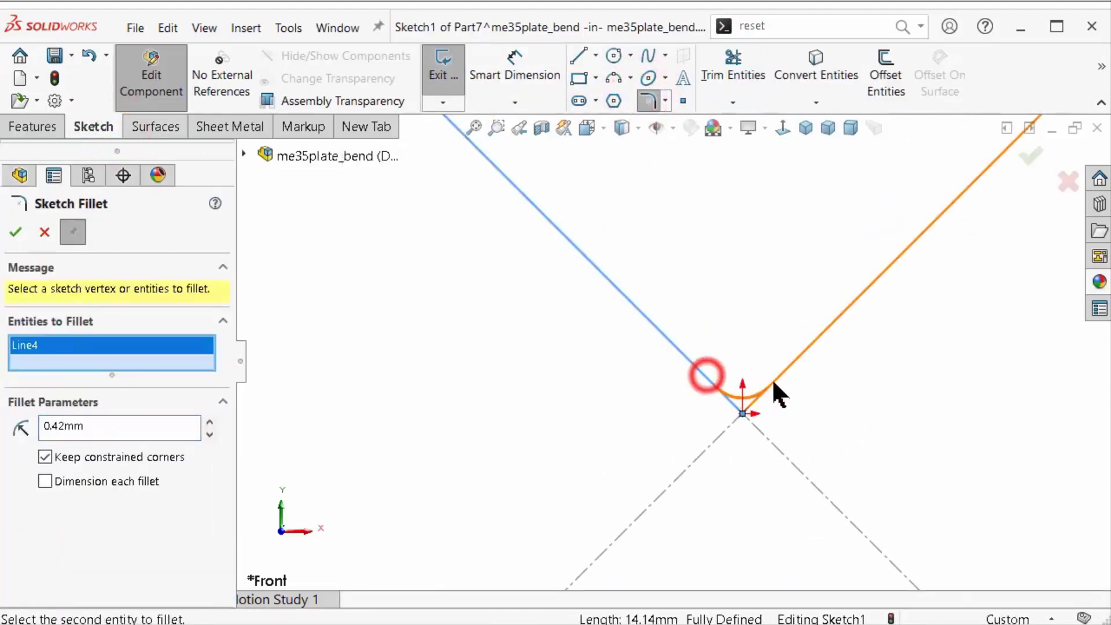
click(763, 391)
scroll(776, 267, up, 5)
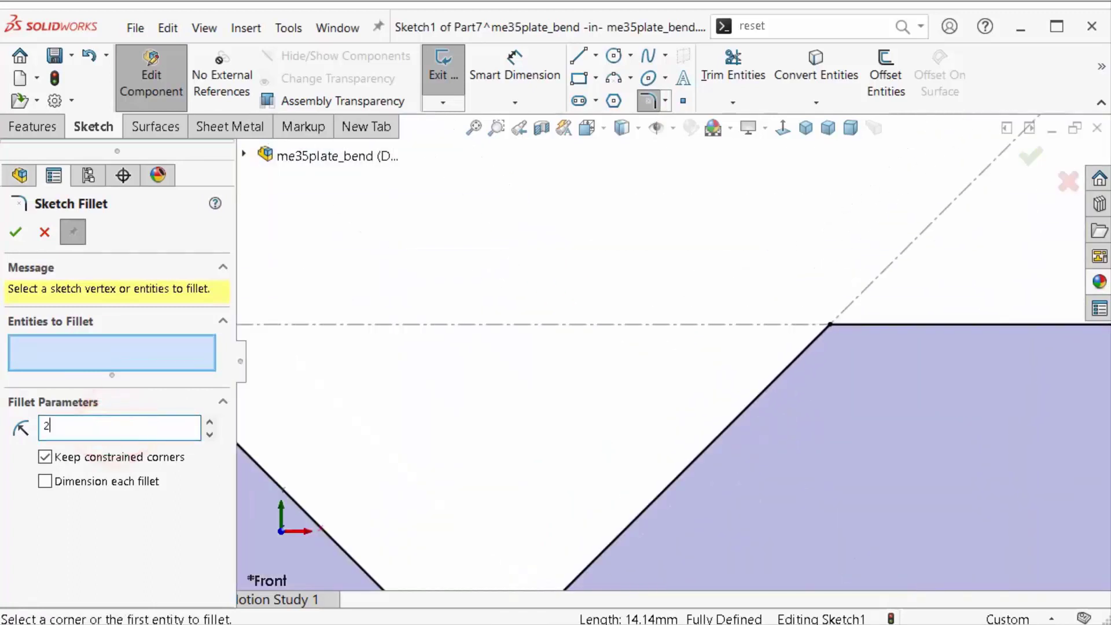
Round both upper corners of the V with 2 mm fillets.
click(830, 331)
ctrl+middle_drag(404, 377, 382, 321)
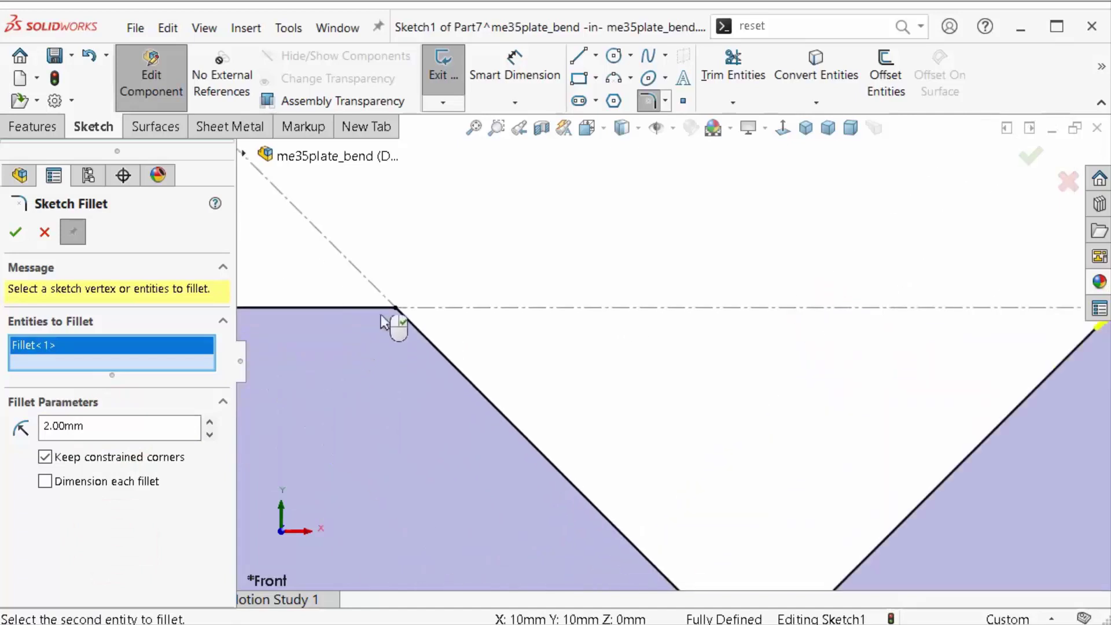
click(400, 310)
click(806, 128)
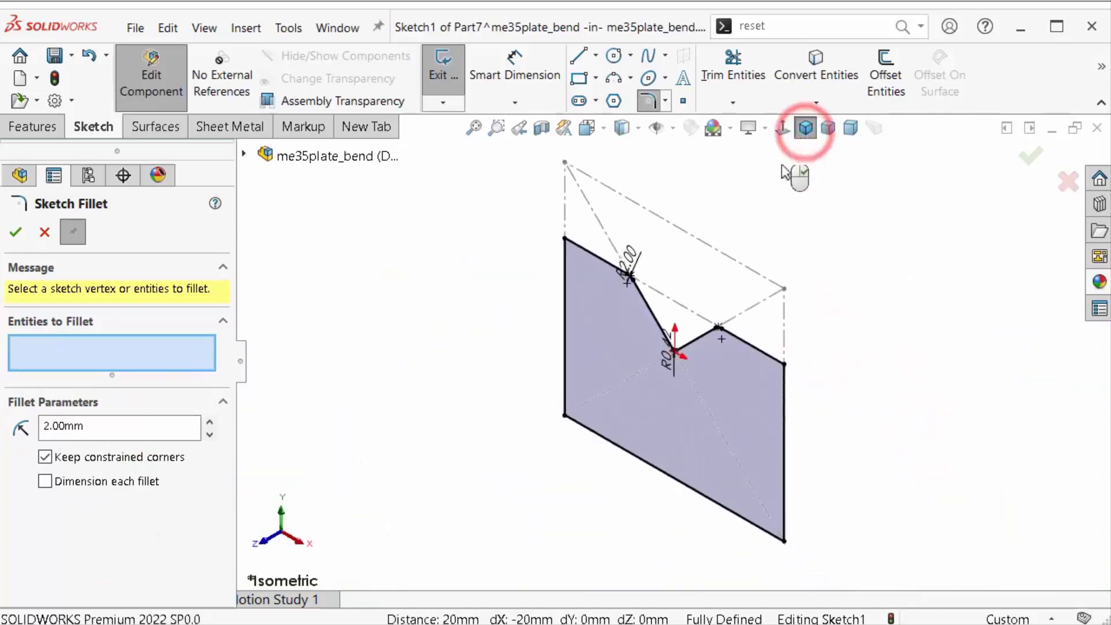
click(16, 233)
Extrude the V-notch sketch Mid Plane to 40 mm as the die block.
click(33, 126)
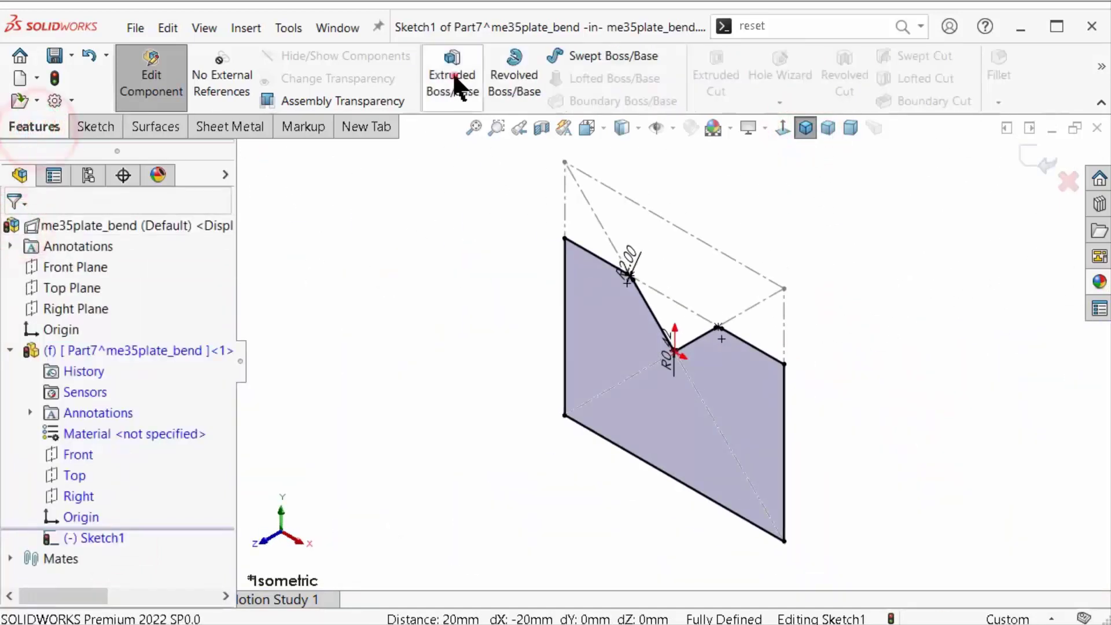
click(452, 75)
click(207, 425)
click(207, 425)
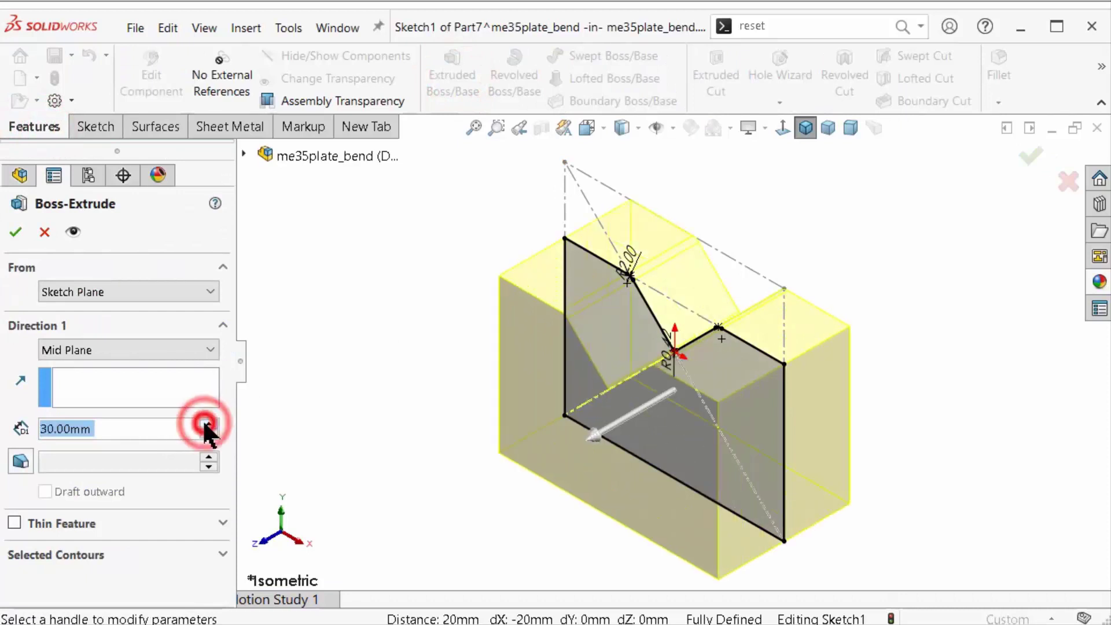
click(156, 350)
click(16, 233)
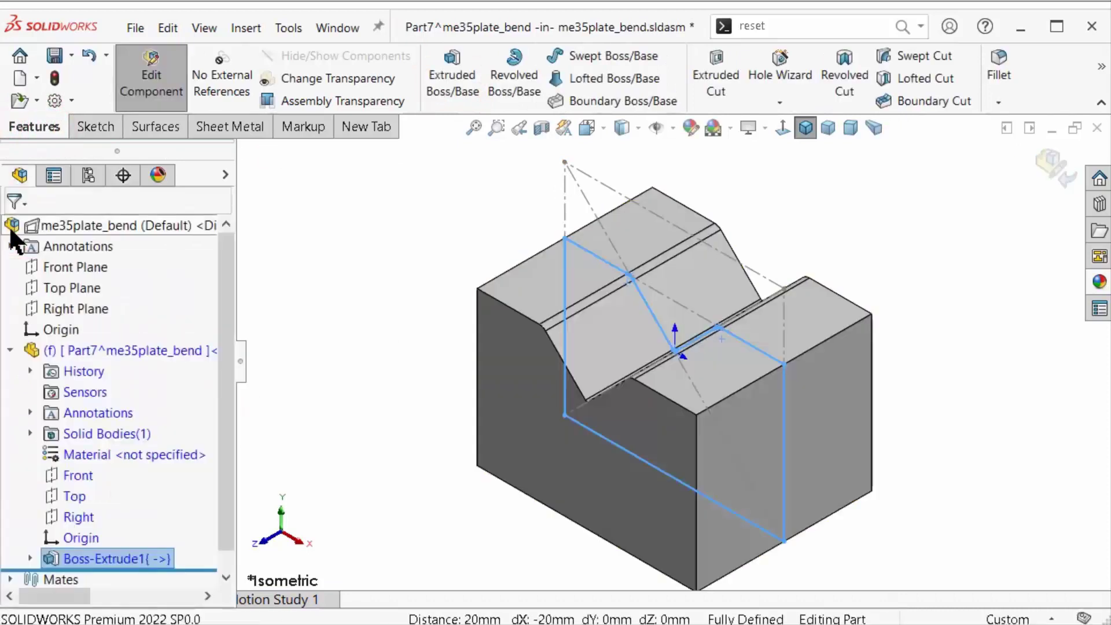
click(332, 320)
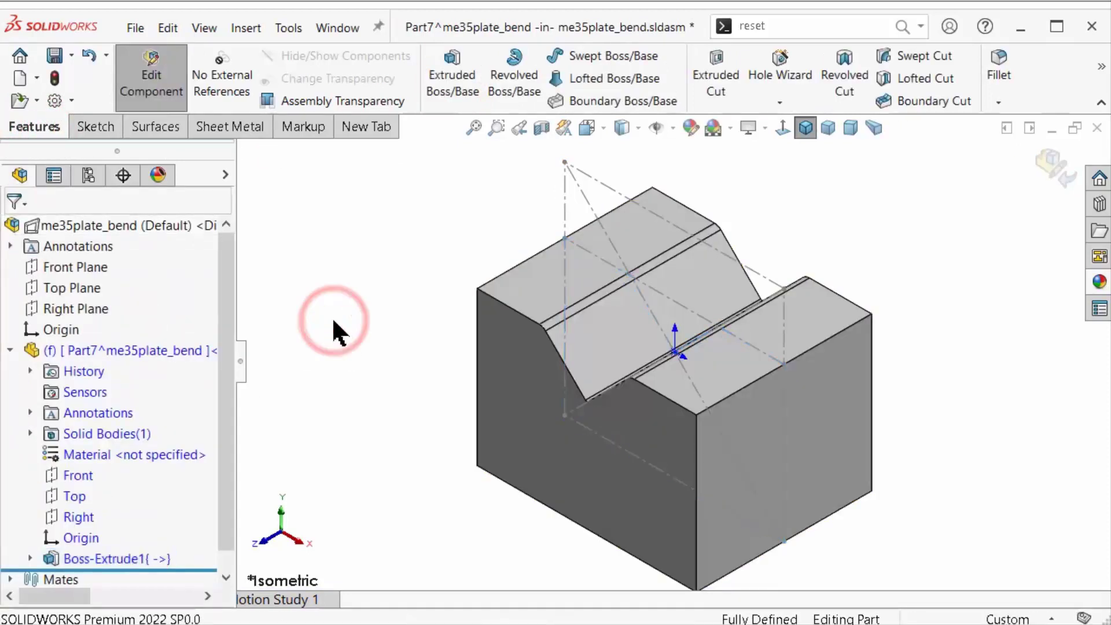
Return to the assembly and insert another new empty part.
click(1054, 173)
middle_drag(804, 379, 839, 177)
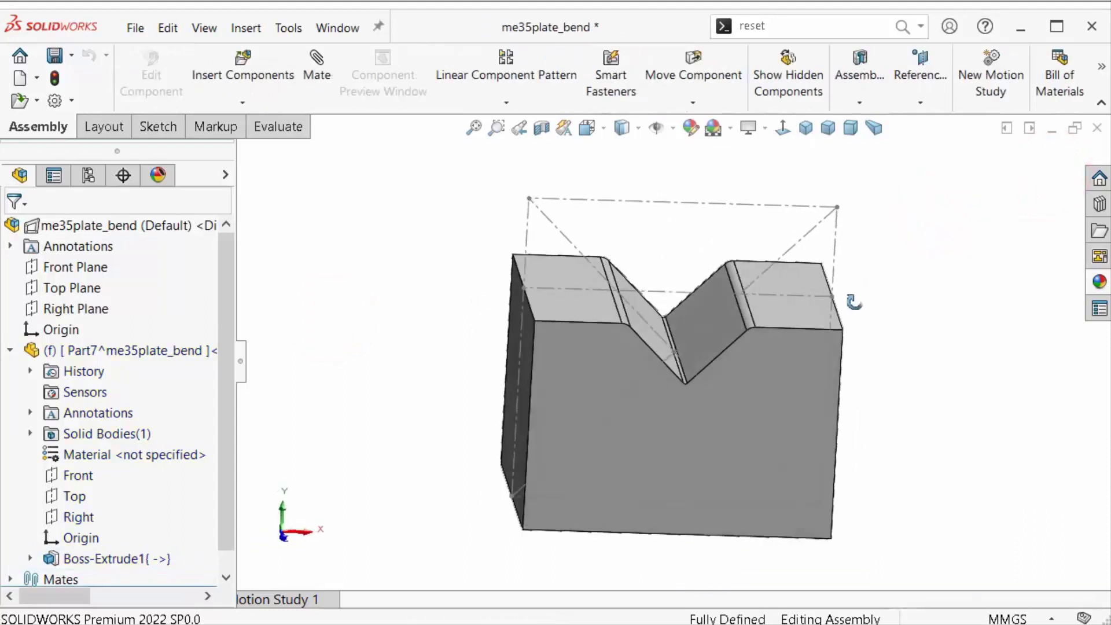
click(806, 127)
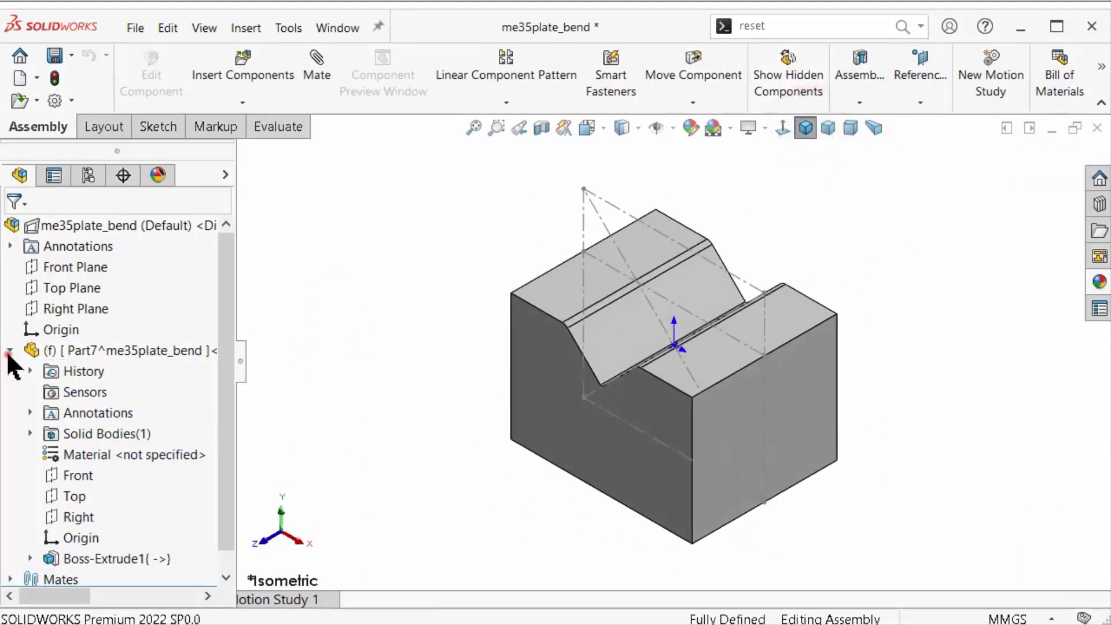
click(9, 351)
click(243, 102)
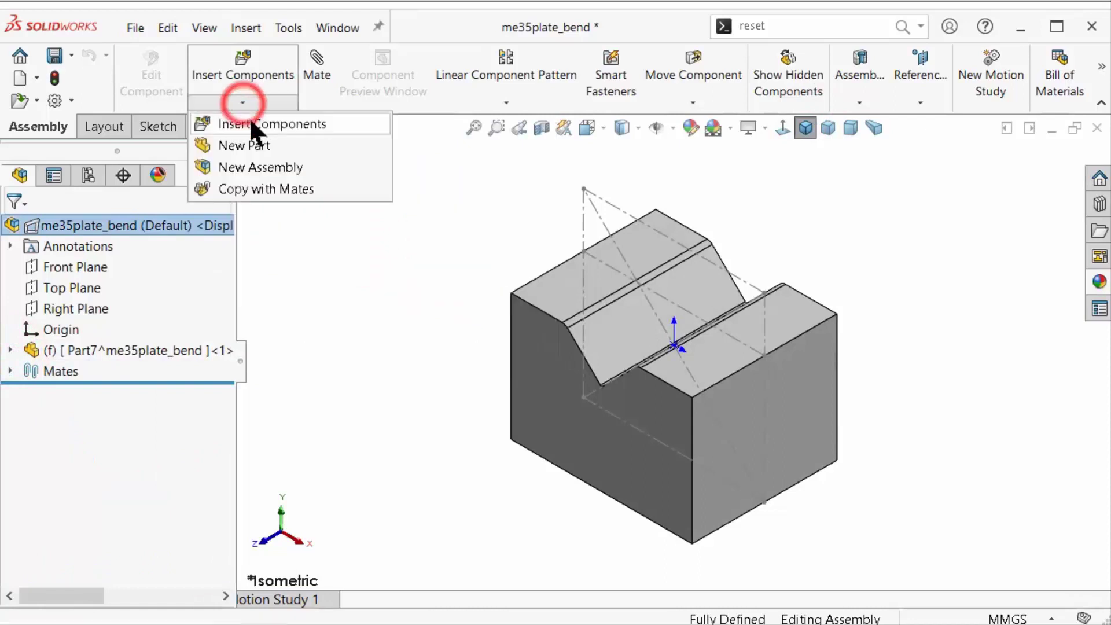
click(255, 145)
click(422, 248)
click(700, 509)
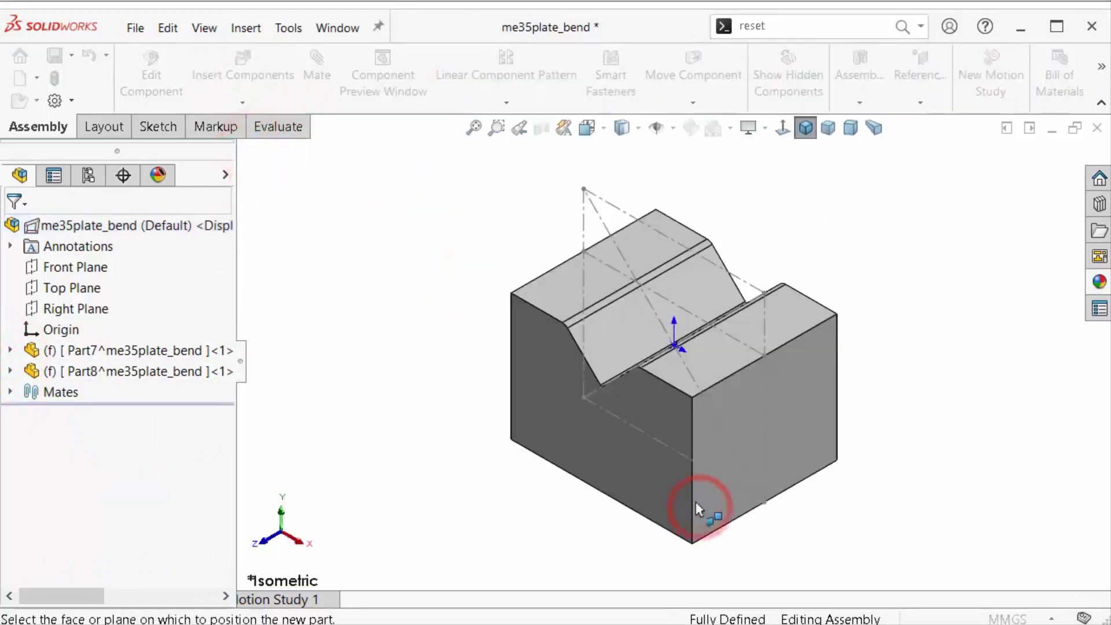
click(174, 370)
Place the new part and rename it Part2_press in the FeatureManager tree.
click(387, 285)
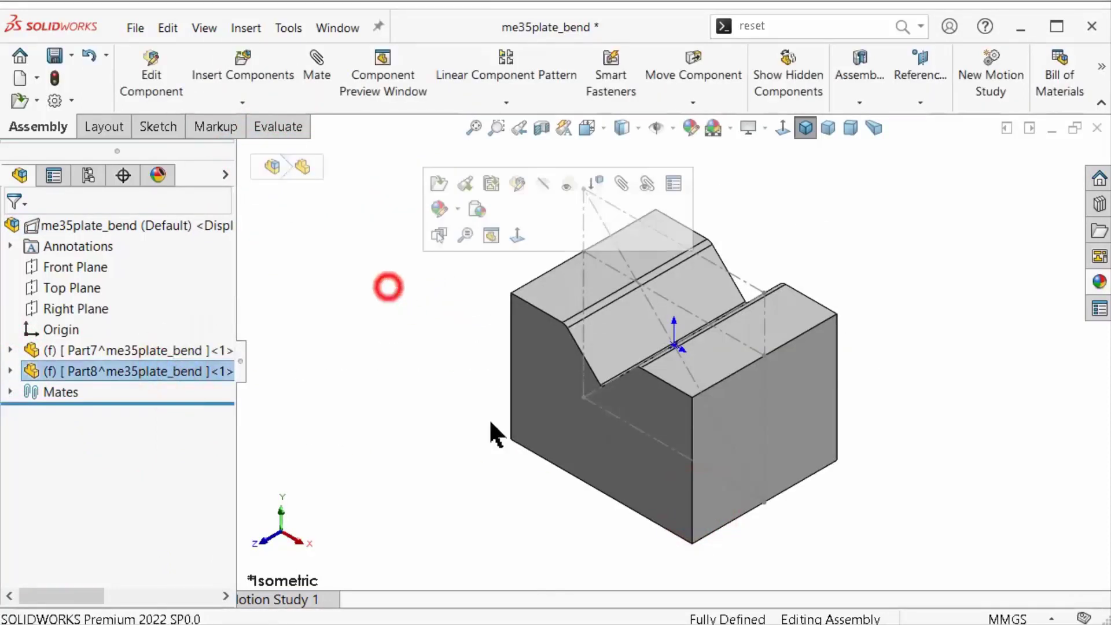
click(127, 374)
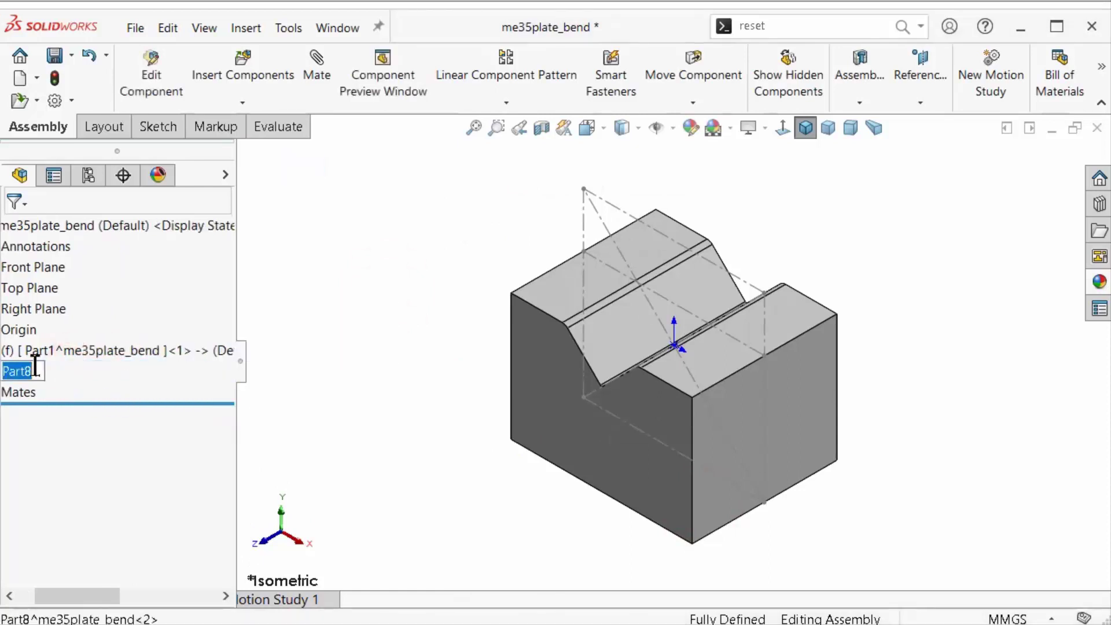
click(29, 370)
text(2)
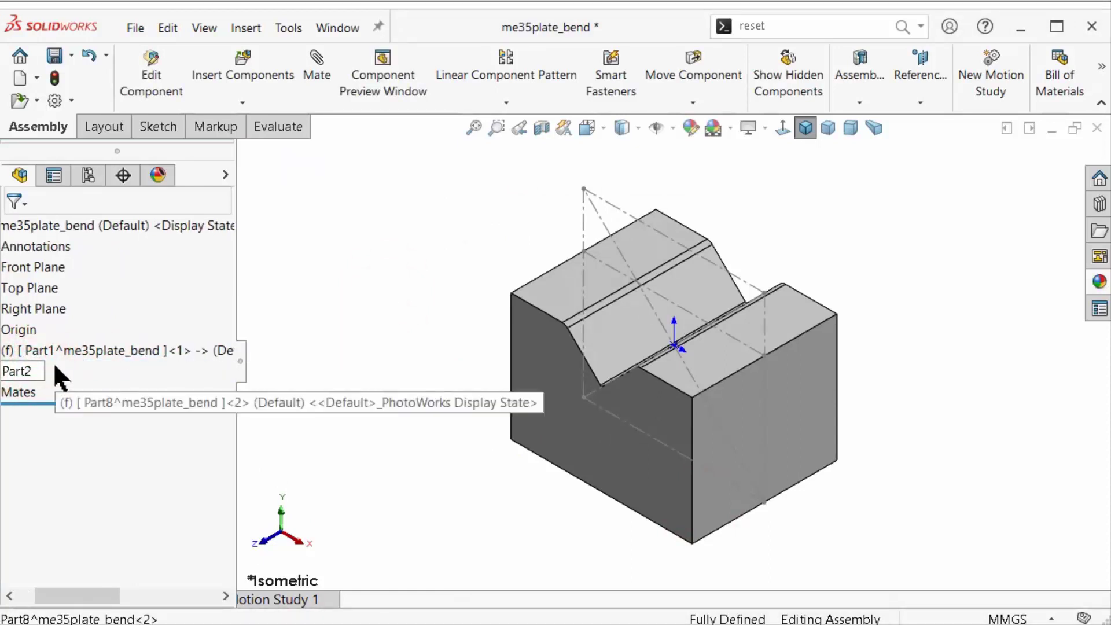
text(_p)
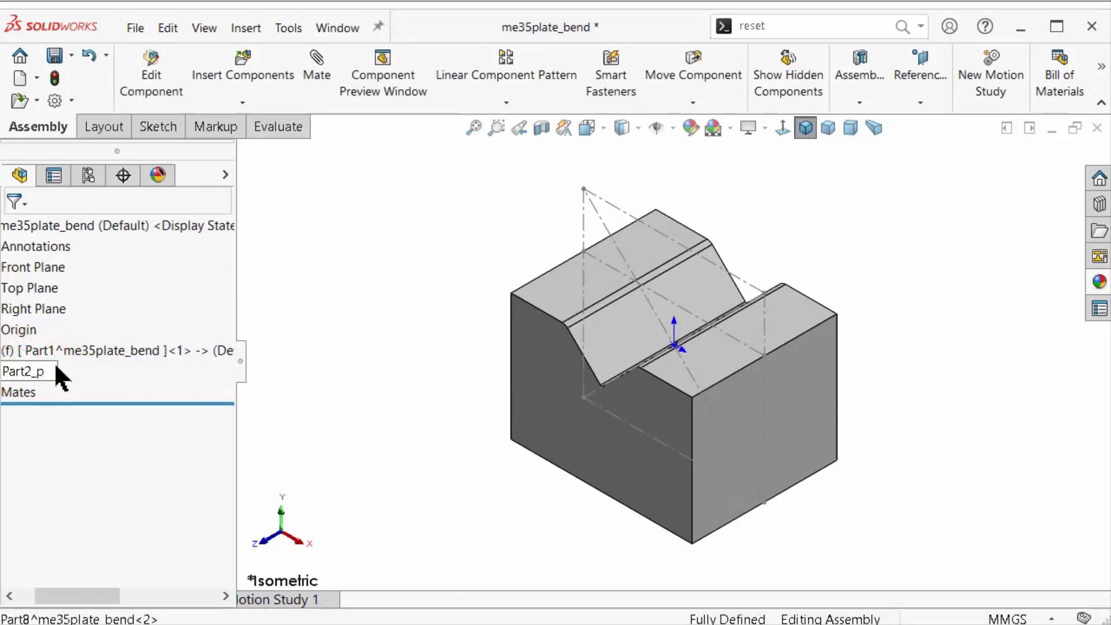
text(ress)
key(Return)
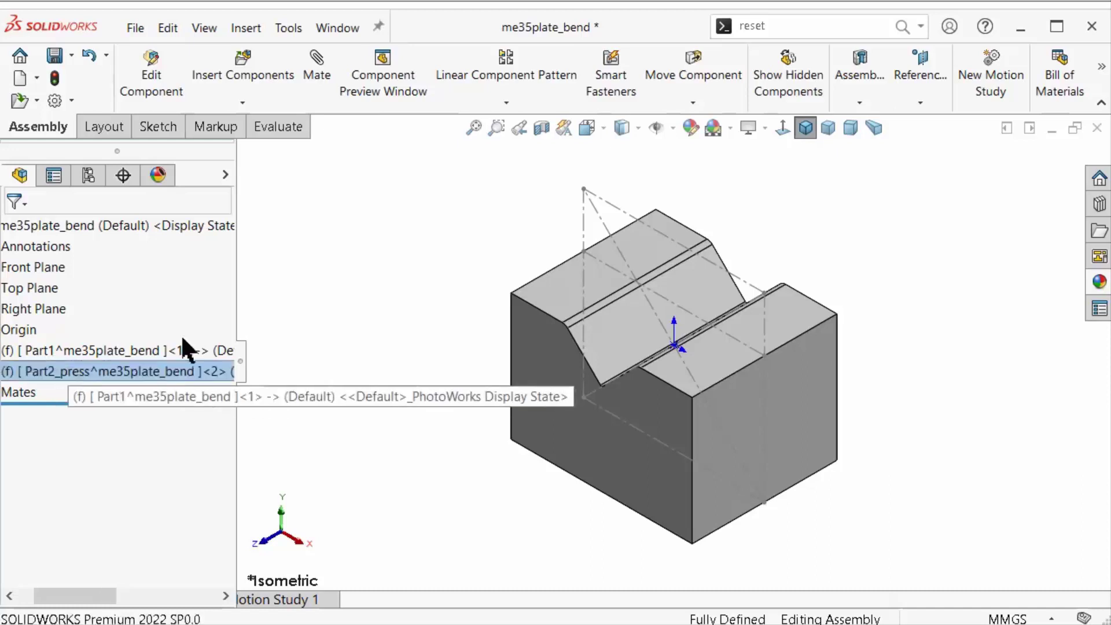
click(387, 292)
drag(76, 596, 60, 596)
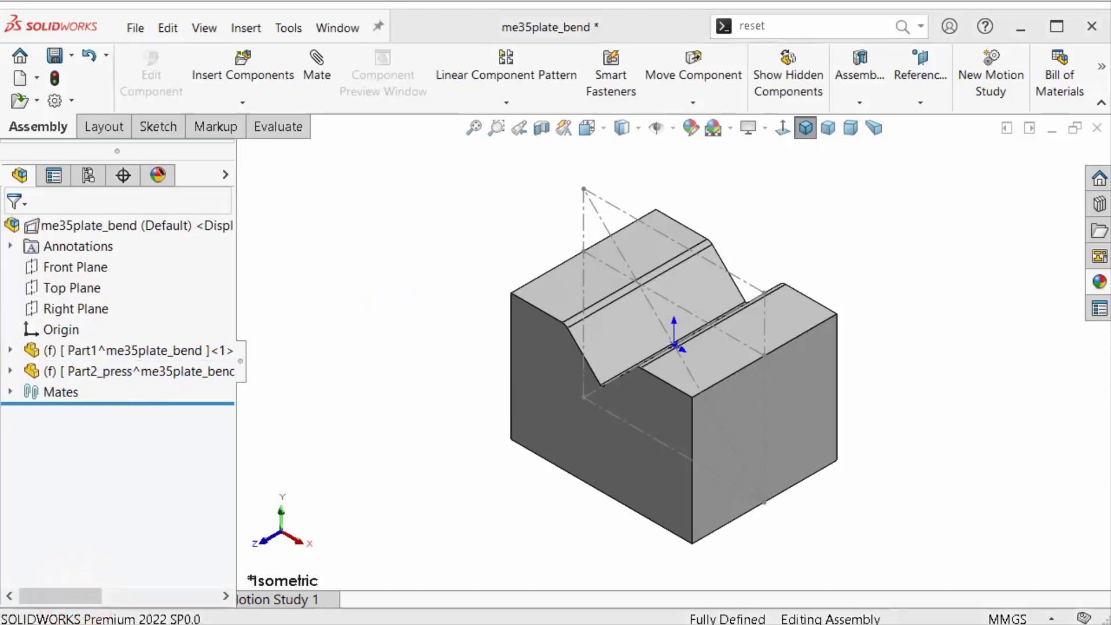
Edit Part2_press and begin a normal-view sketch on its Front plane.
click(189, 366)
click(283, 317)
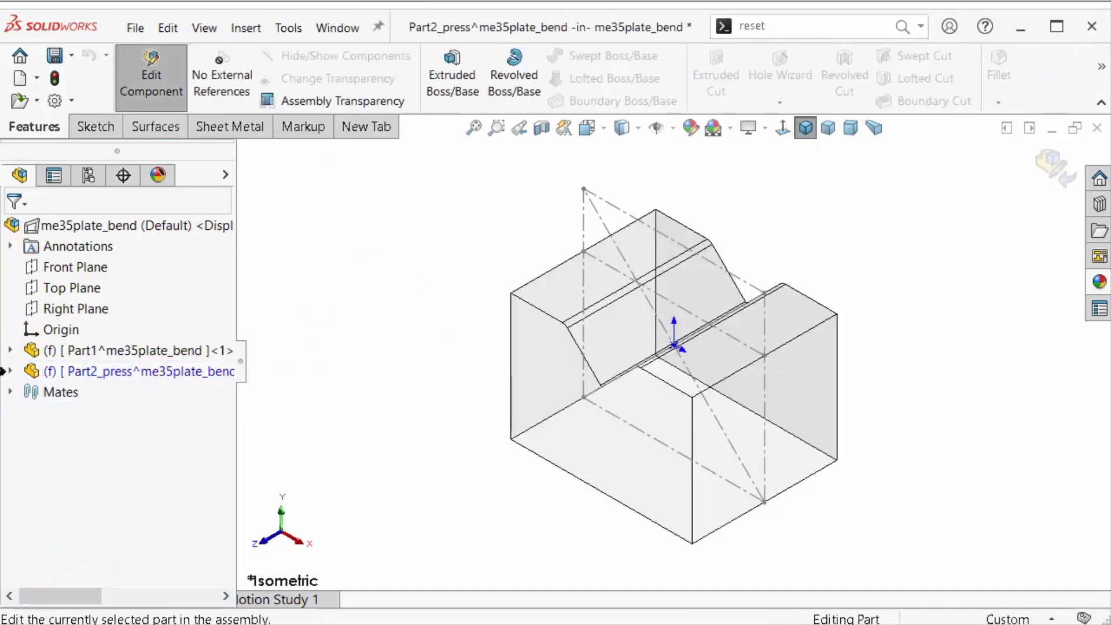
click(11, 371)
click(75, 475)
click(102, 447)
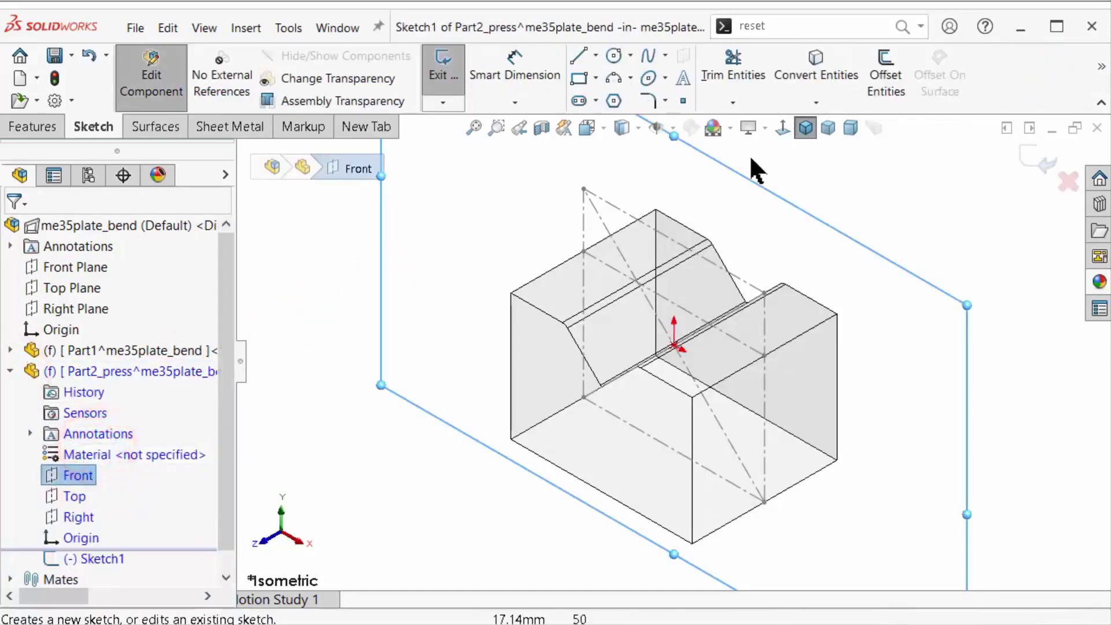
click(782, 130)
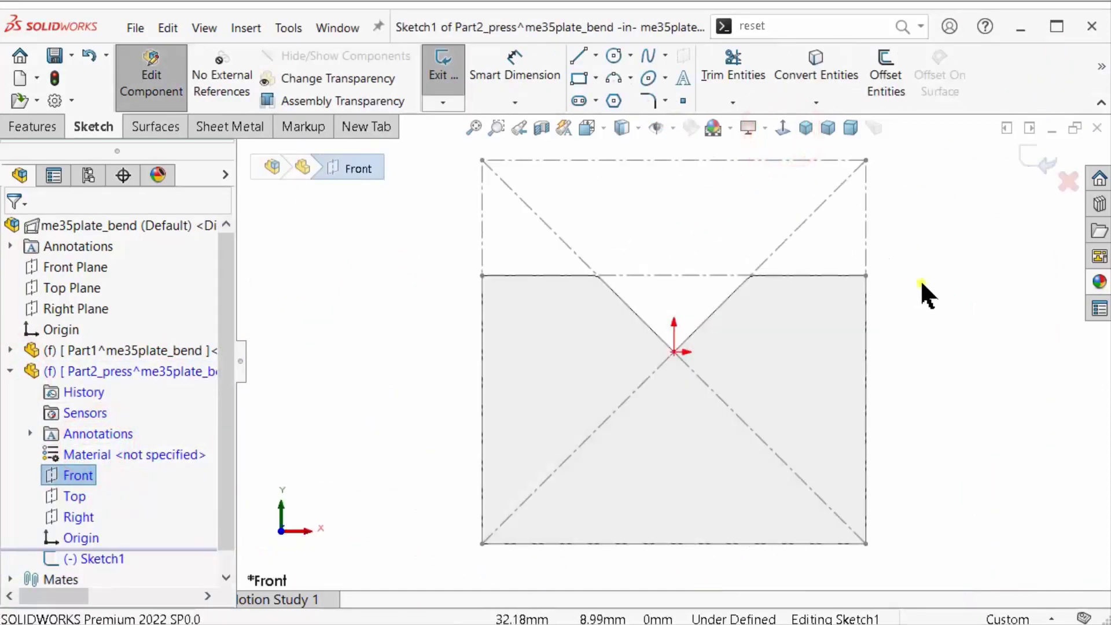
Draw a triangular punch outline with its tip at the origin.
right_drag(926, 295, 810, 298)
click(482, 160)
scroll(688, 370, down, 2)
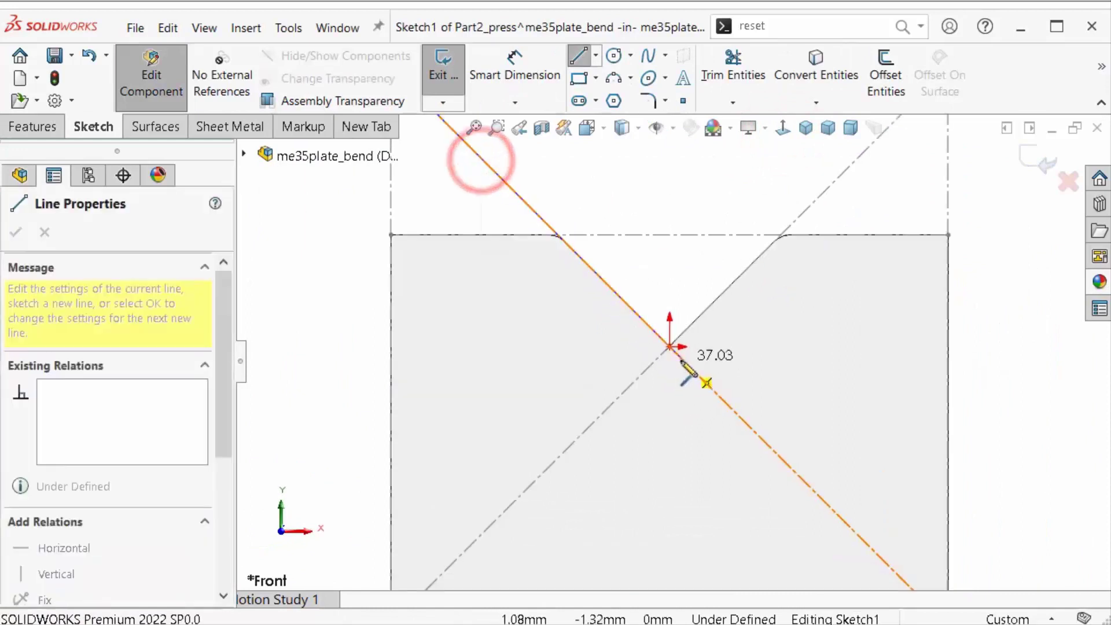
scroll(670, 348, down, 1)
click(665, 341)
scroll(671, 347, up, 3)
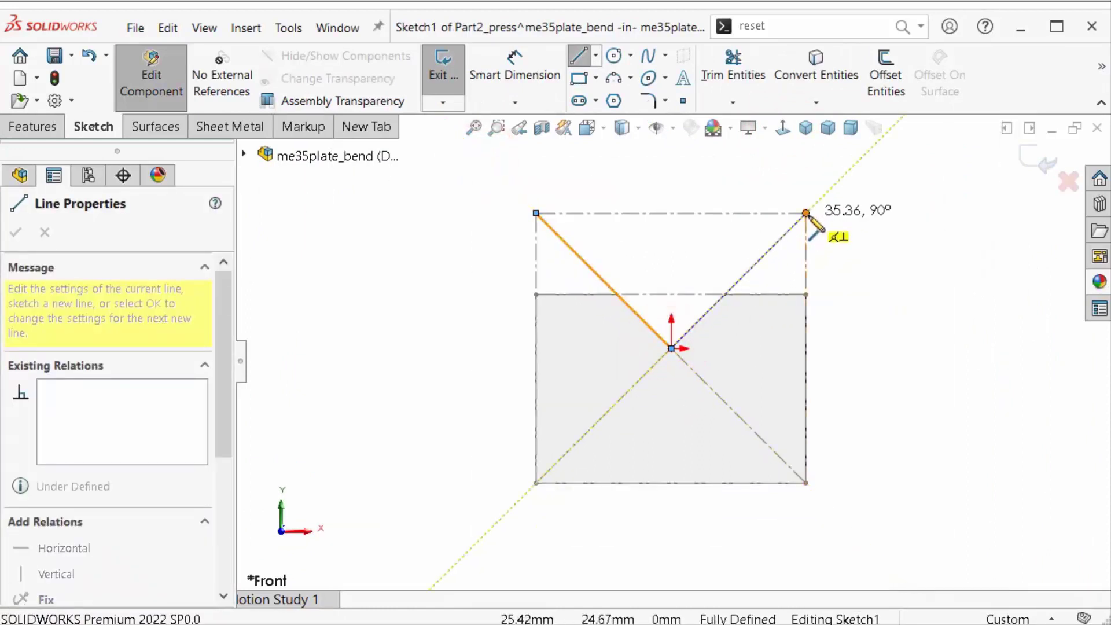
scroll(806, 213, down, 3)
click(806, 213)
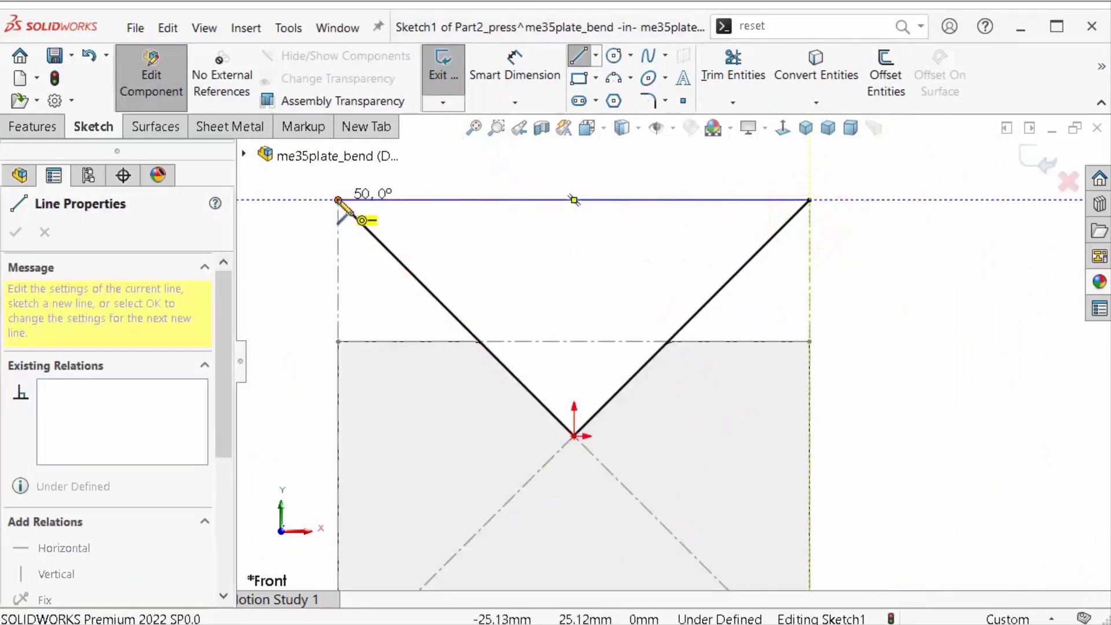
click(338, 200)
click(805, 127)
click(782, 128)
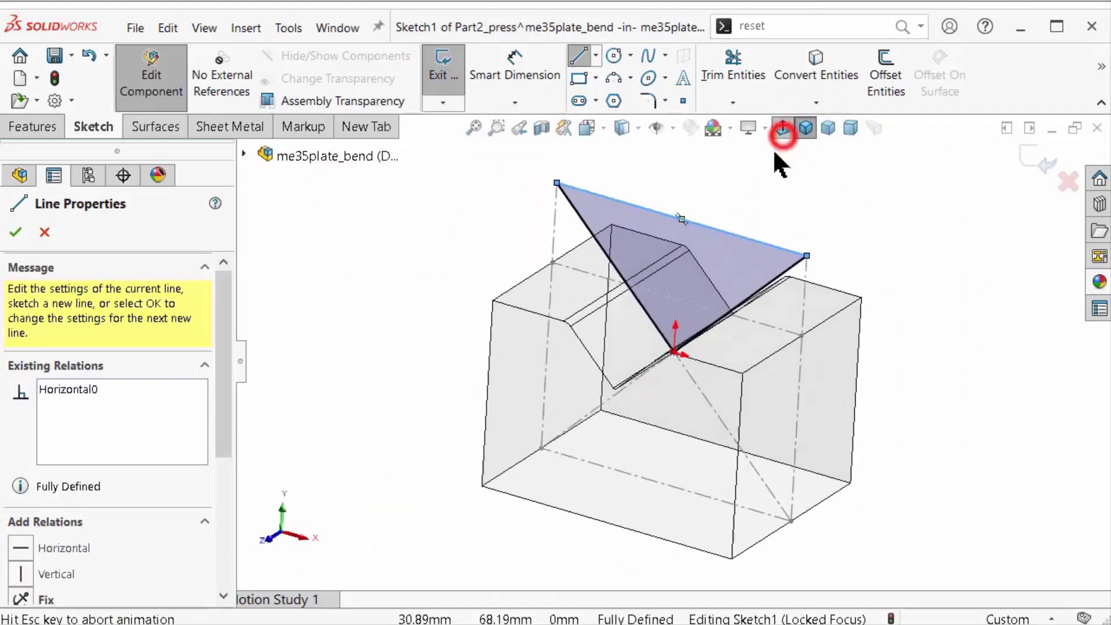
Fillet the punch's bottom tip at 0.42 mm by selecting both V lines.
click(648, 101)
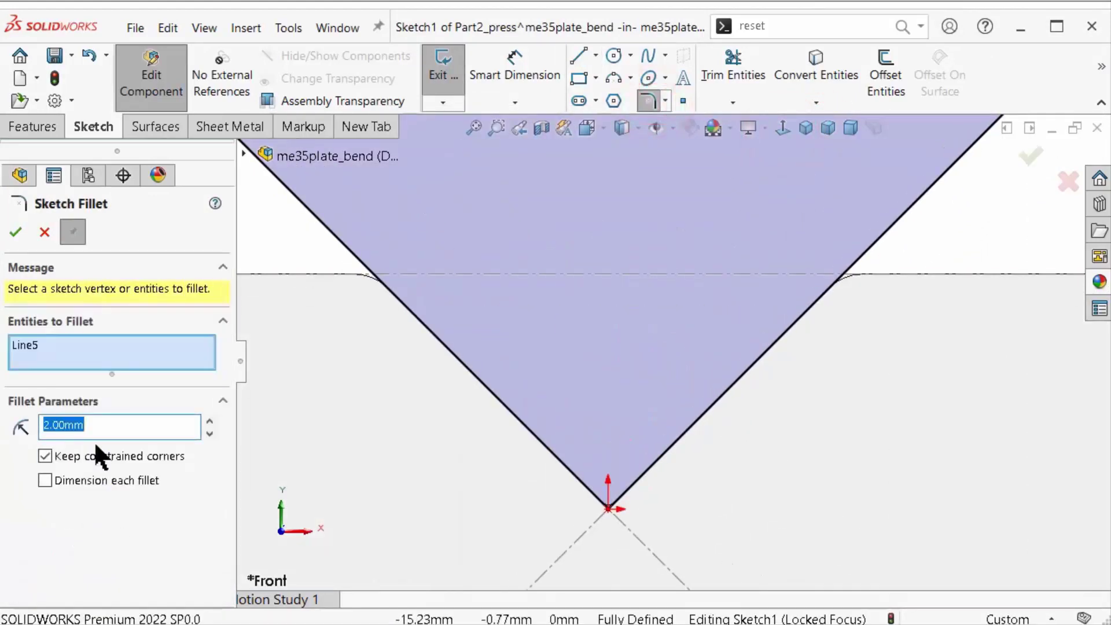
text(0.42)
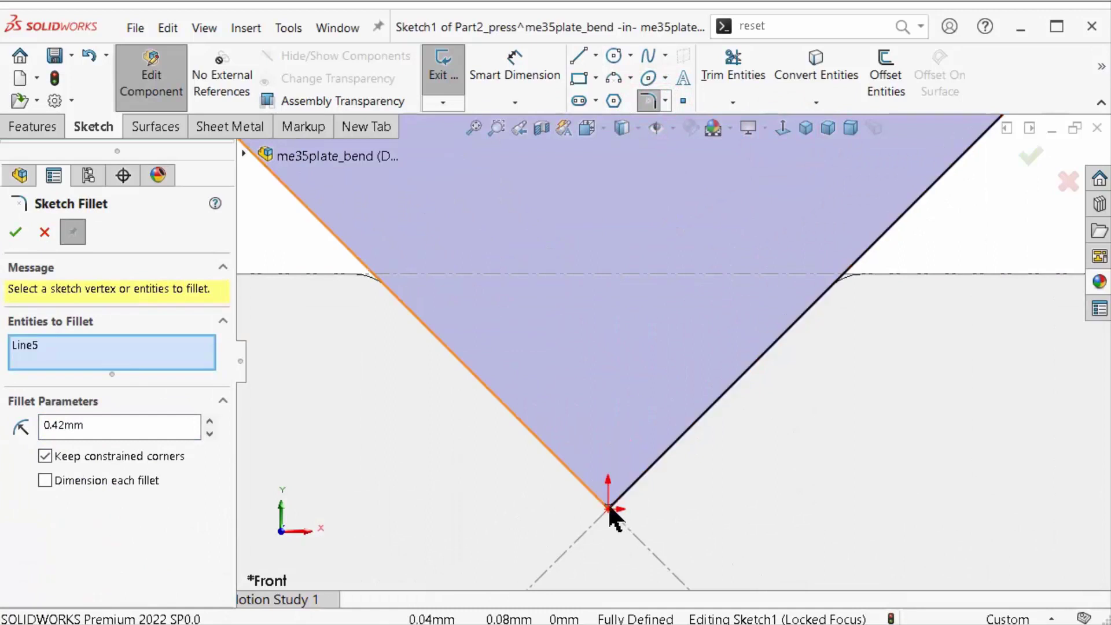
scroll(628, 458, down, 2)
click(629, 454)
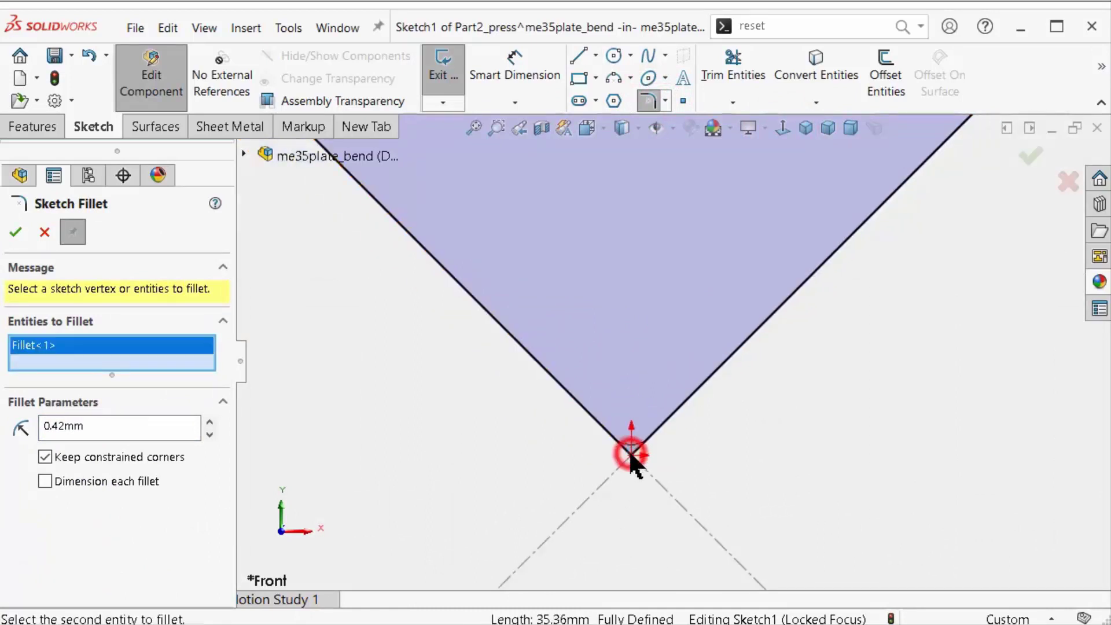
scroll(665, 431, down, 3)
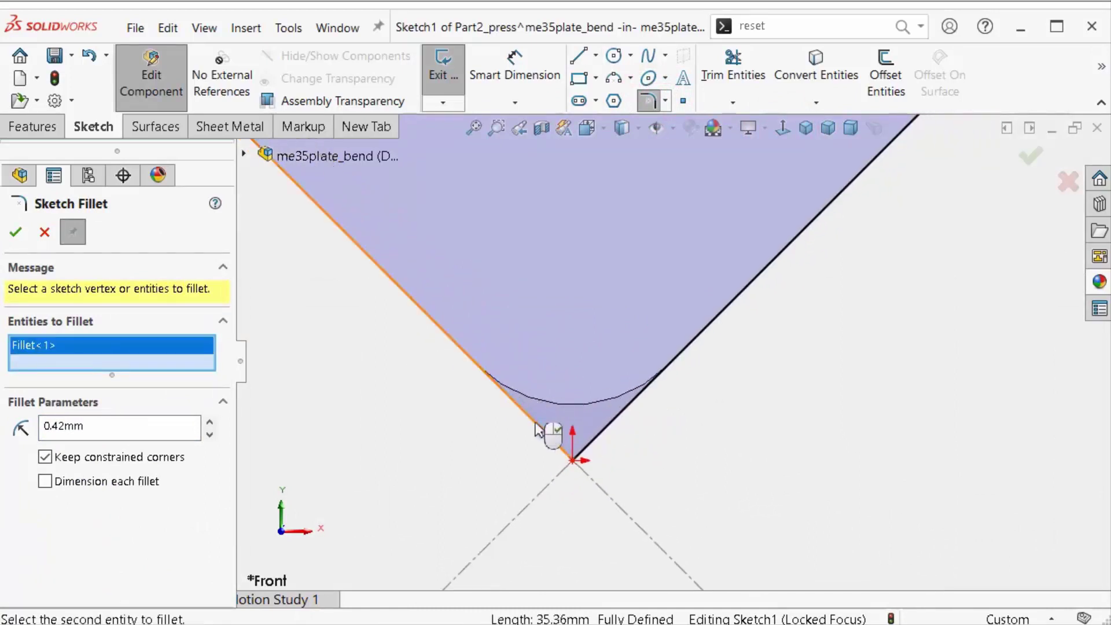
click(533, 418)
right_click(94, 379)
click(126, 393)
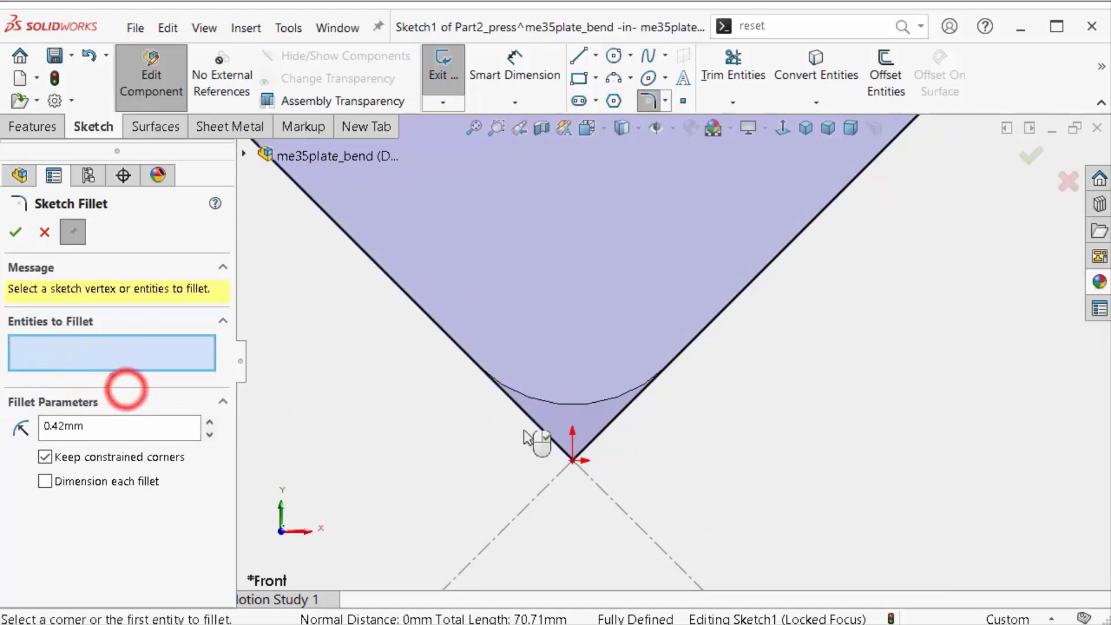
click(528, 424)
click(608, 427)
right_click(611, 424)
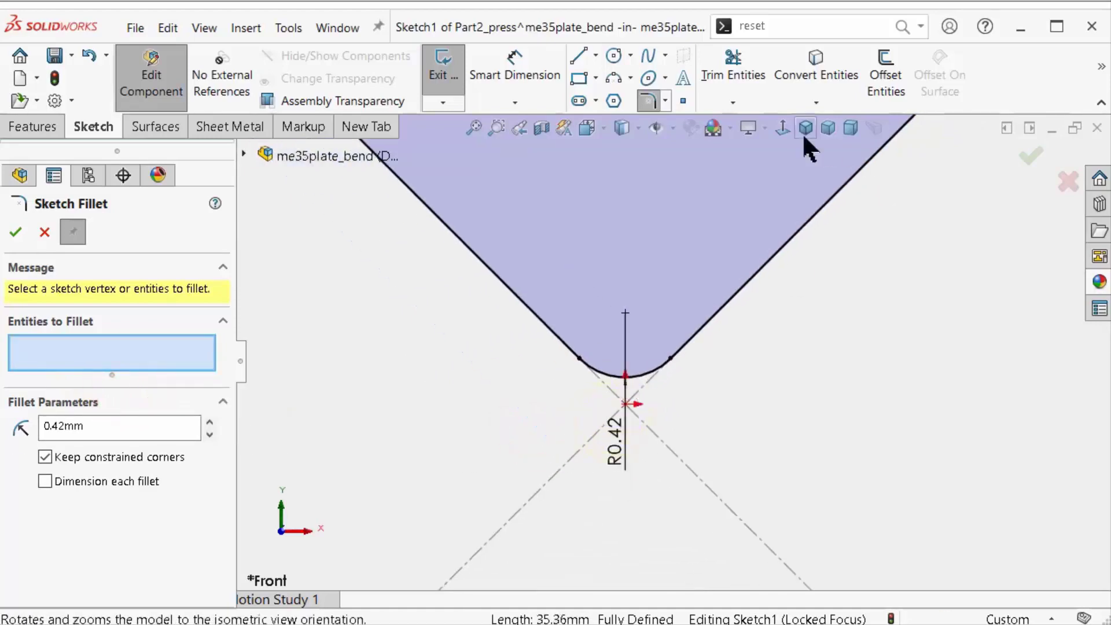
click(805, 127)
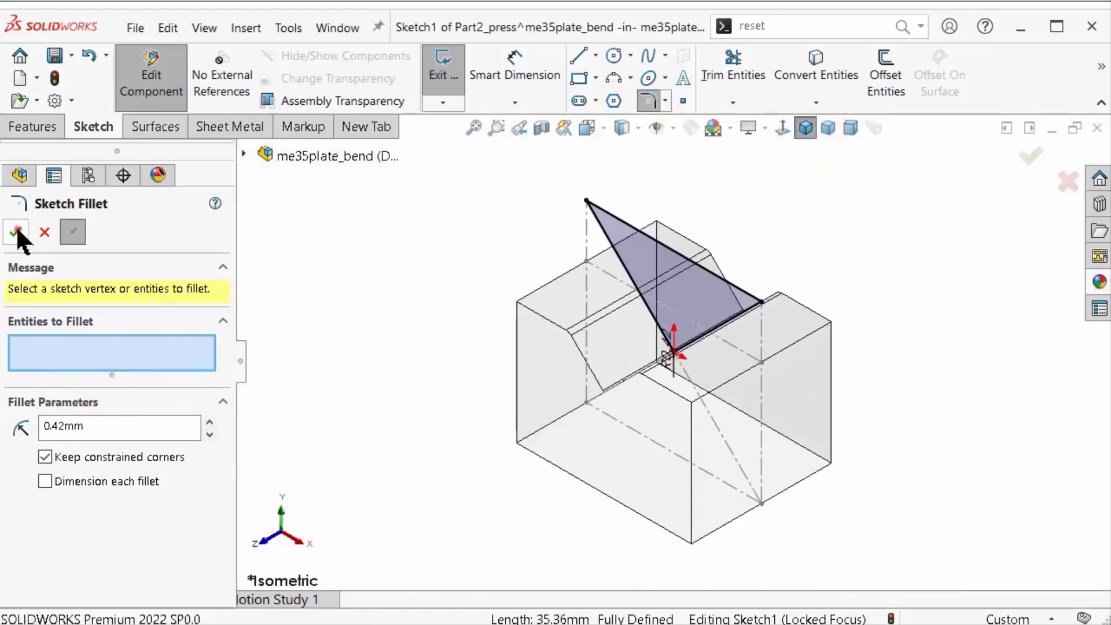
click(17, 231)
Extrude the filleted V punch sketch 20 mm mid-plane into a solid.
click(34, 127)
click(446, 76)
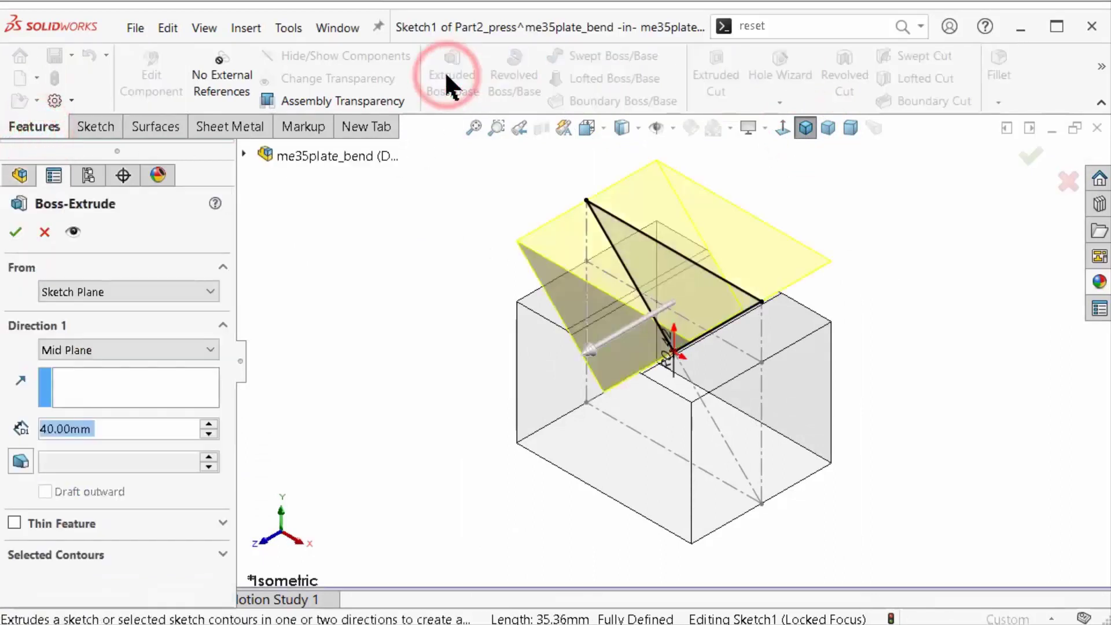
click(208, 434)
click(208, 434)
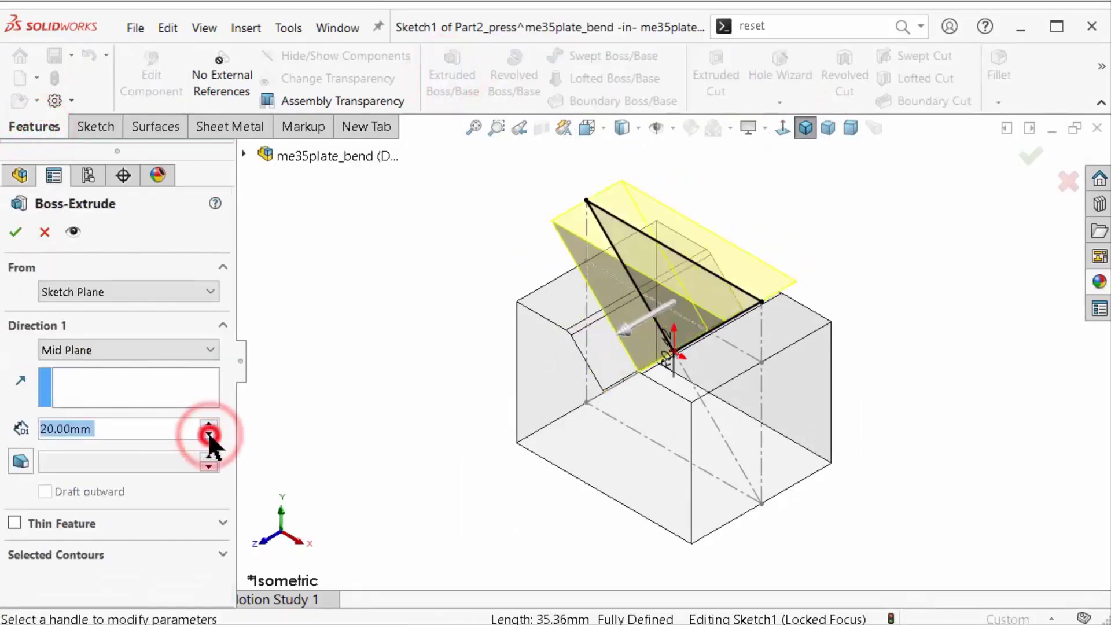
click(36, 232)
click(372, 274)
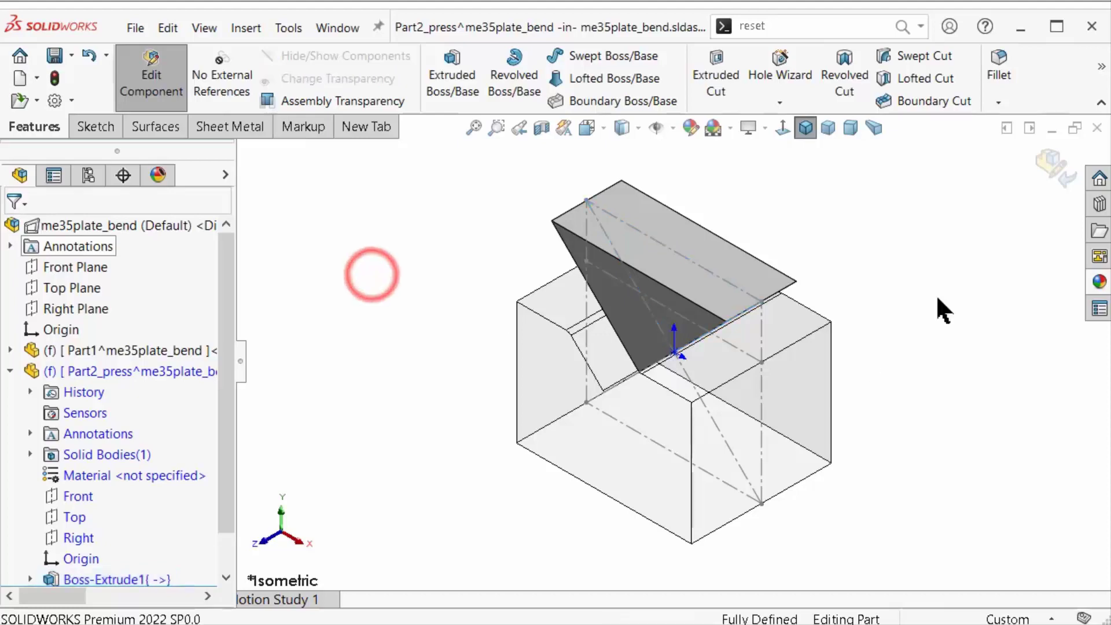
Exit part editing back to the assembly and inspect the punch in the V-bend.
click(1047, 174)
mouse_move(664, 366)
middle_down()
mouse_move(729, 366)
mouse_move(640, 440)
middle_up()
scroll(695, 347, down, 5)
scroll(664, 363, up, 3)
scroll(652, 422, up, 3)
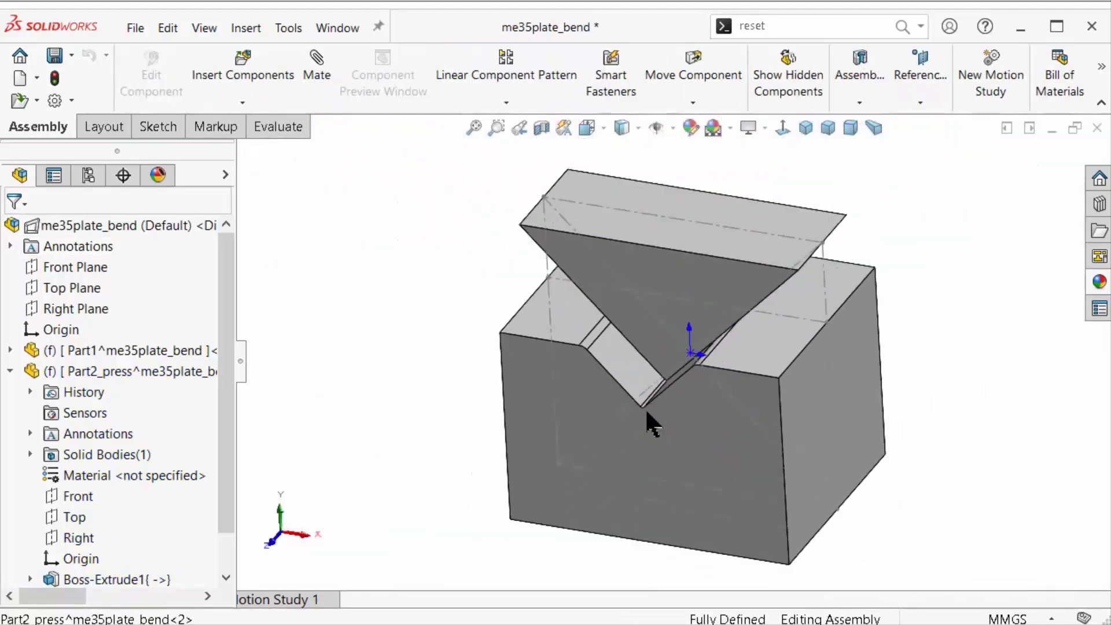
Apply the wrought iron appearance to the Part1 V-die block.
click(141, 349)
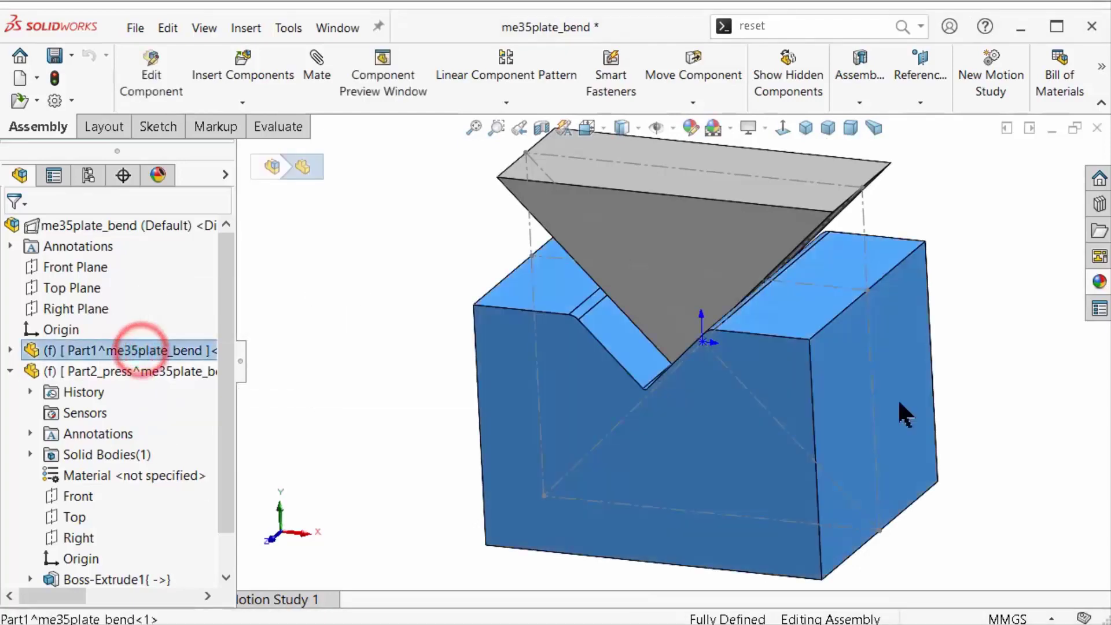
click(1095, 281)
double_click(962, 470)
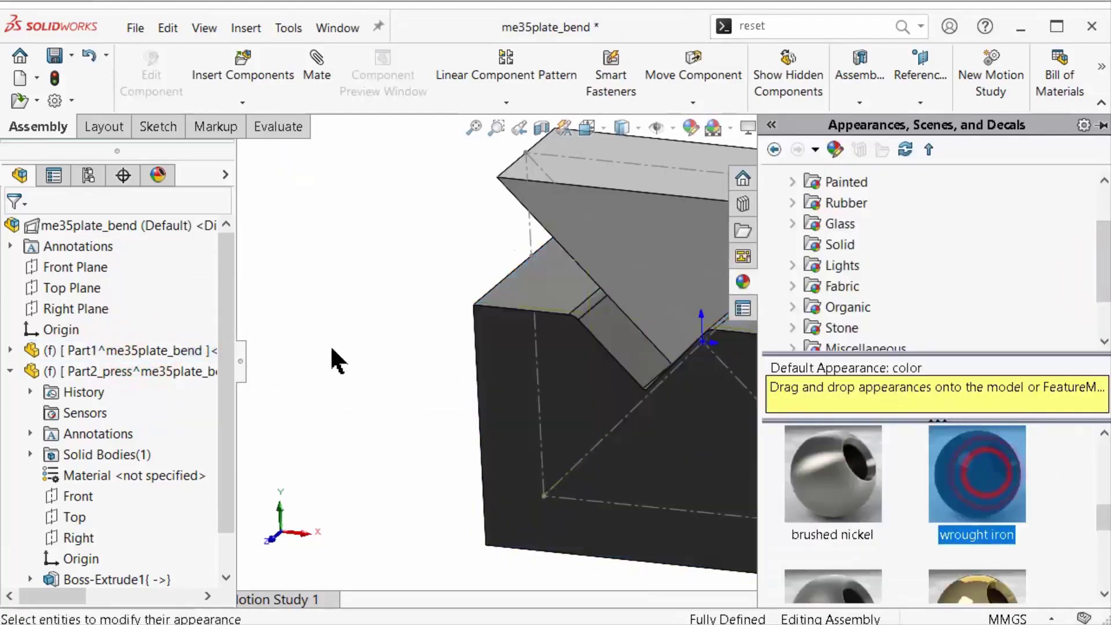
click(313, 328)
middle_drag(570, 361, 604, 314)
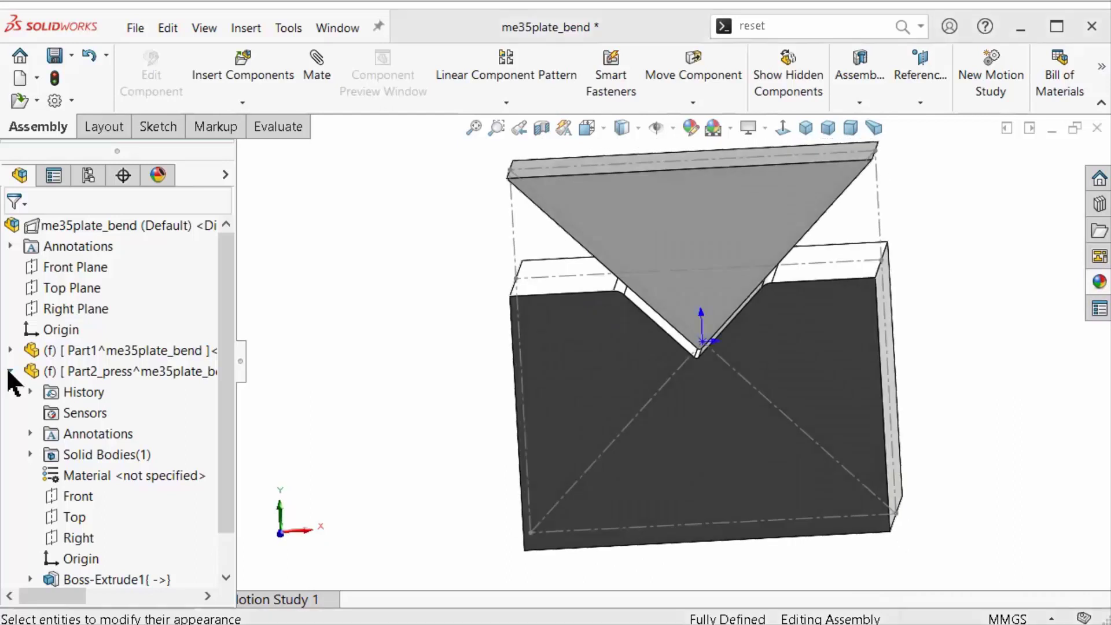
scroll(58, 457, down, 2)
click(111, 537)
Lock all external references of the punch's Sketch1 to the layout.
scroll(32, 538, down, 1)
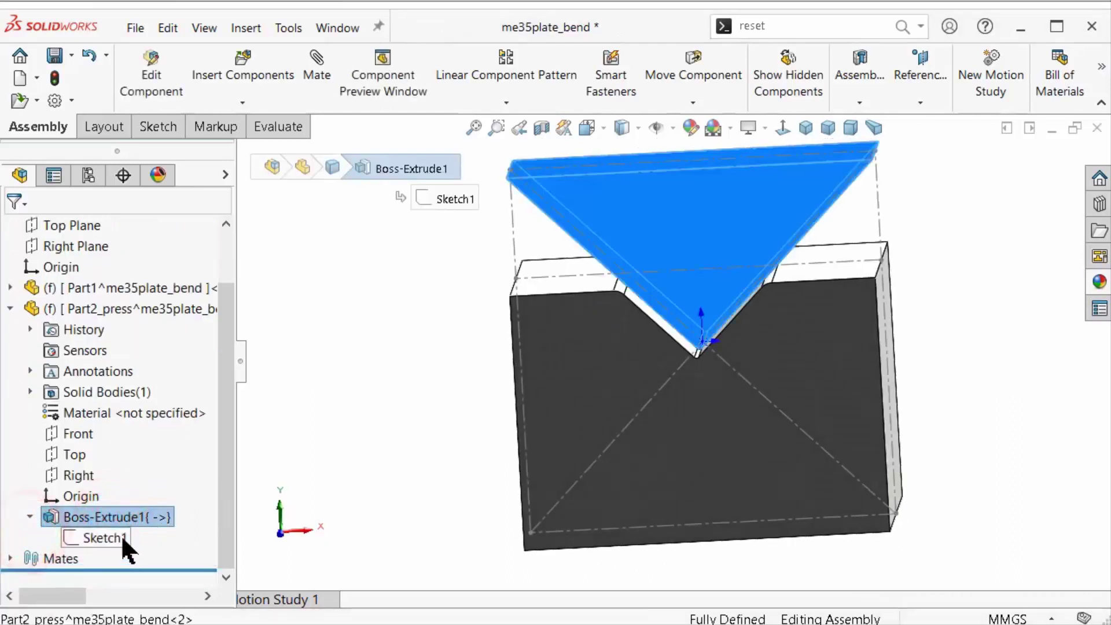
right_click(120, 535)
click(179, 593)
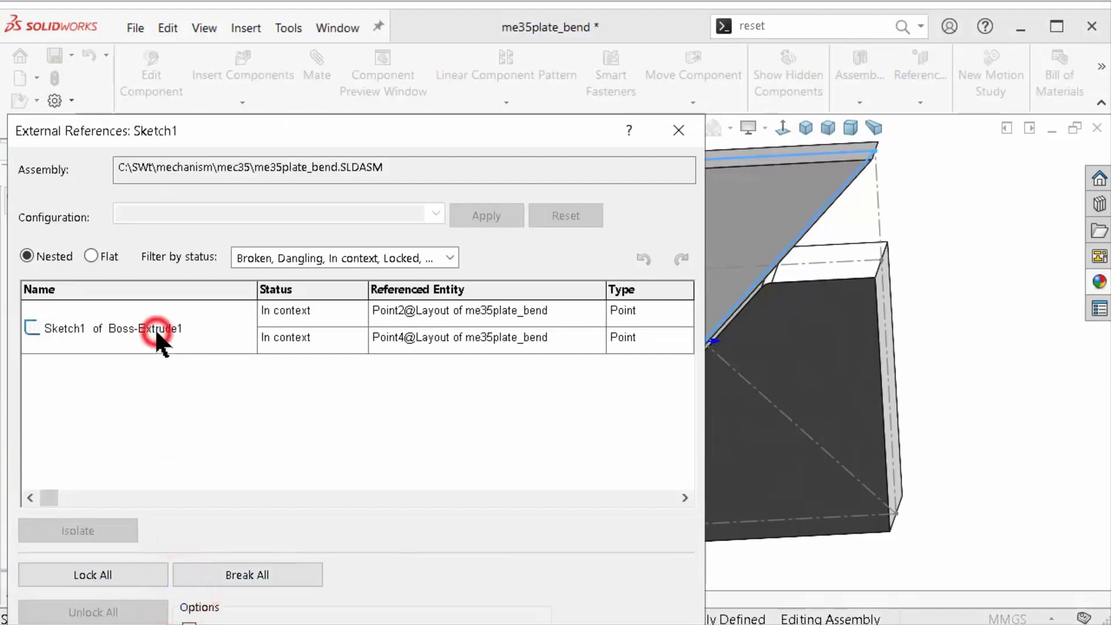
click(156, 336)
click(136, 575)
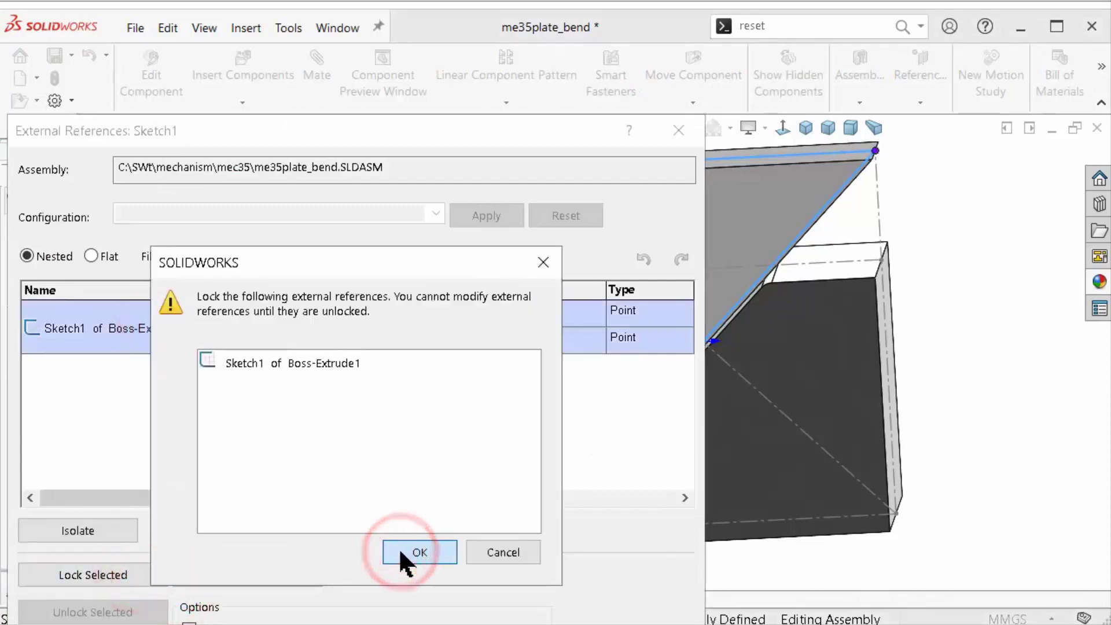
click(400, 553)
drag(414, 145, 416, 7)
click(627, 559)
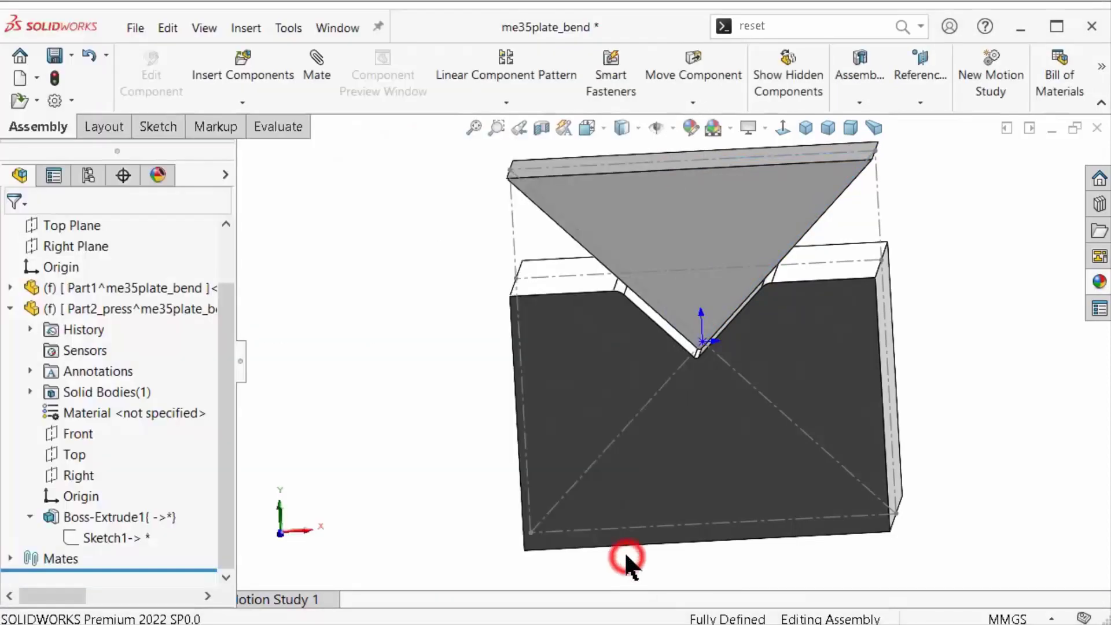
Rebuild, then mate the punch's Front plane coincident with the assembly Front Plane.
click(10, 308)
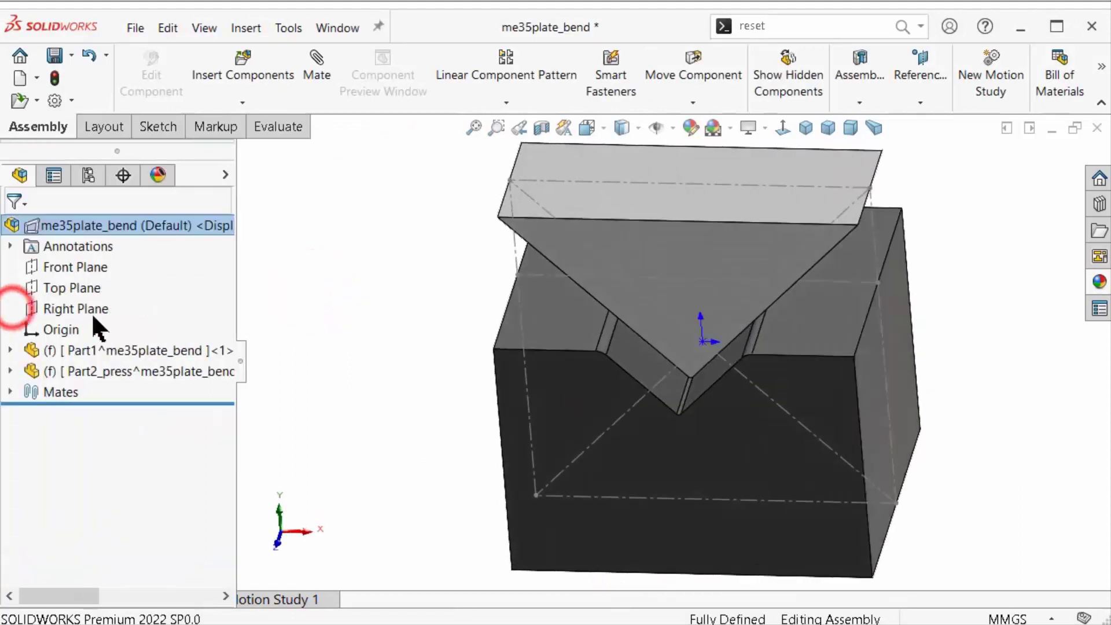
click(107, 372)
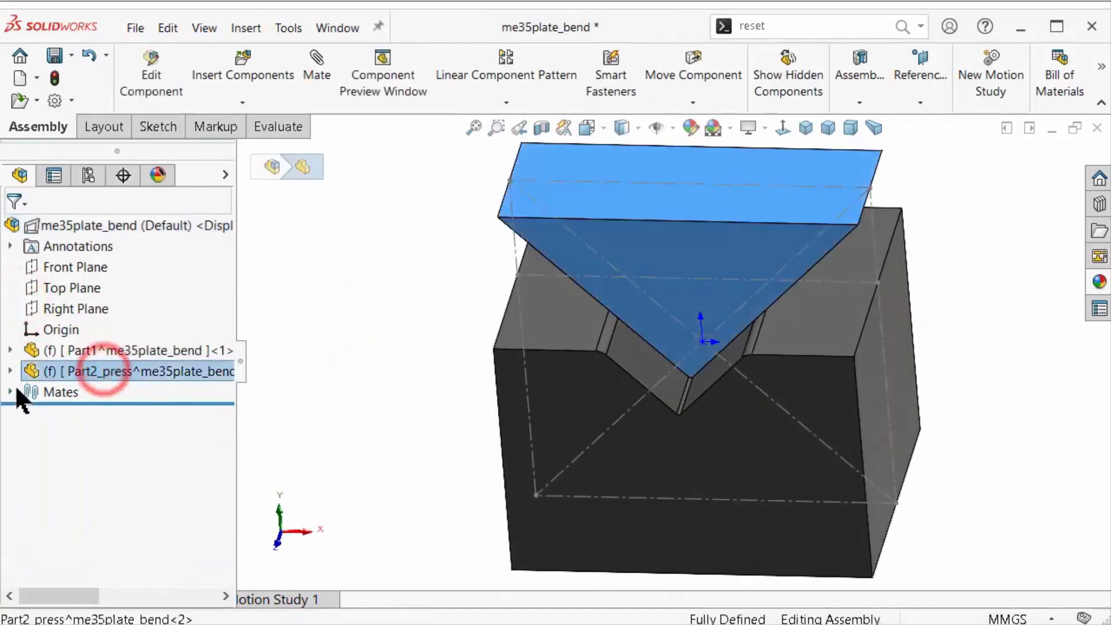
click(9, 371)
click(82, 452)
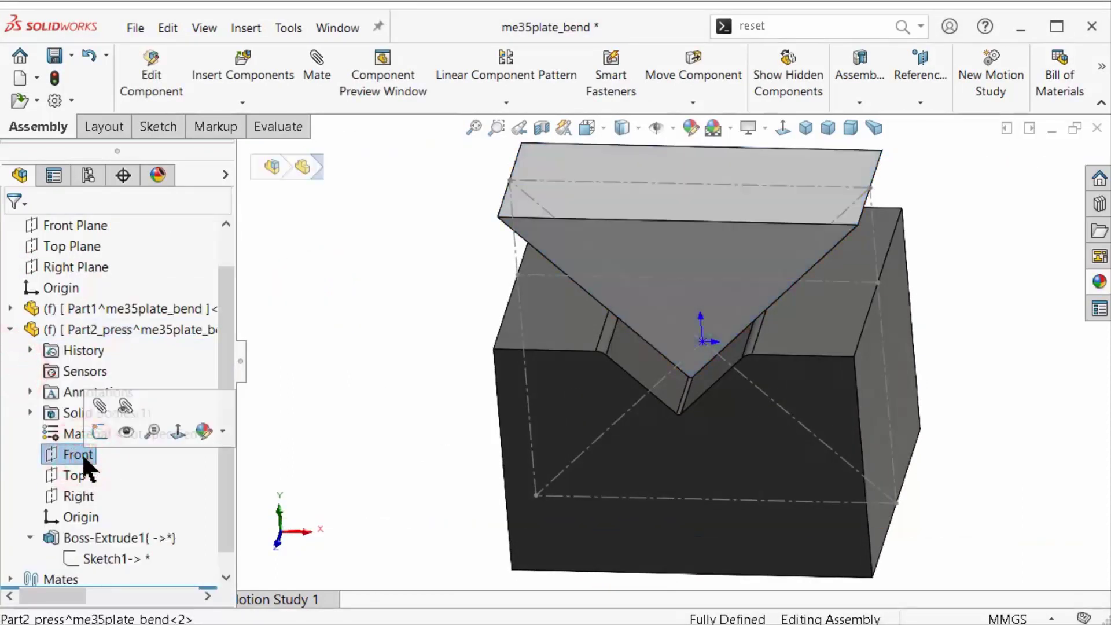
ctrl+click(75, 225)
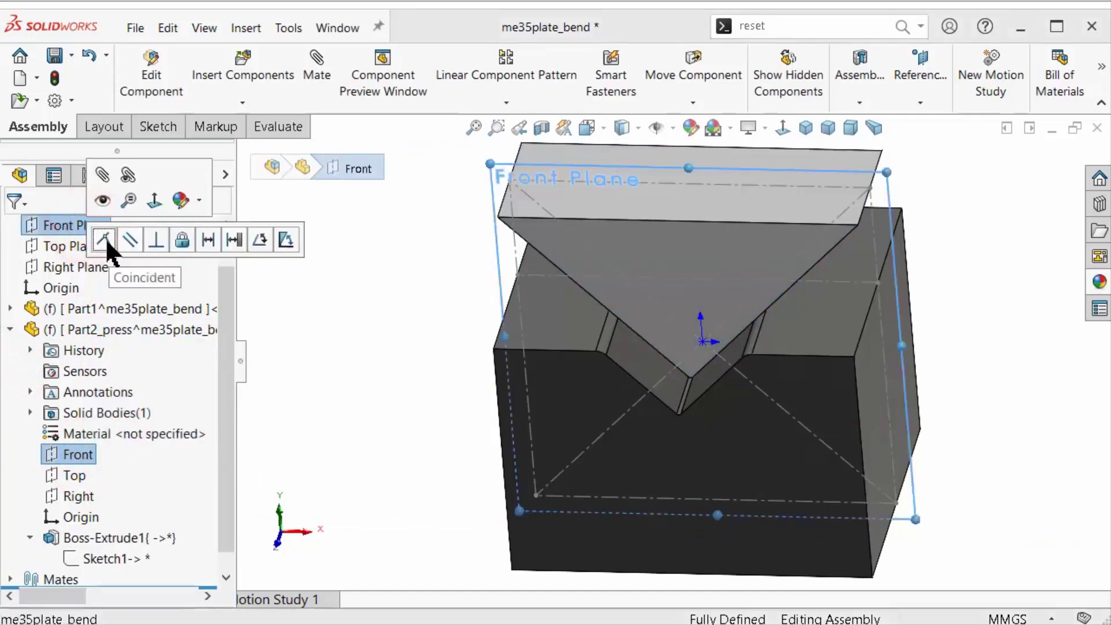
click(103, 238)
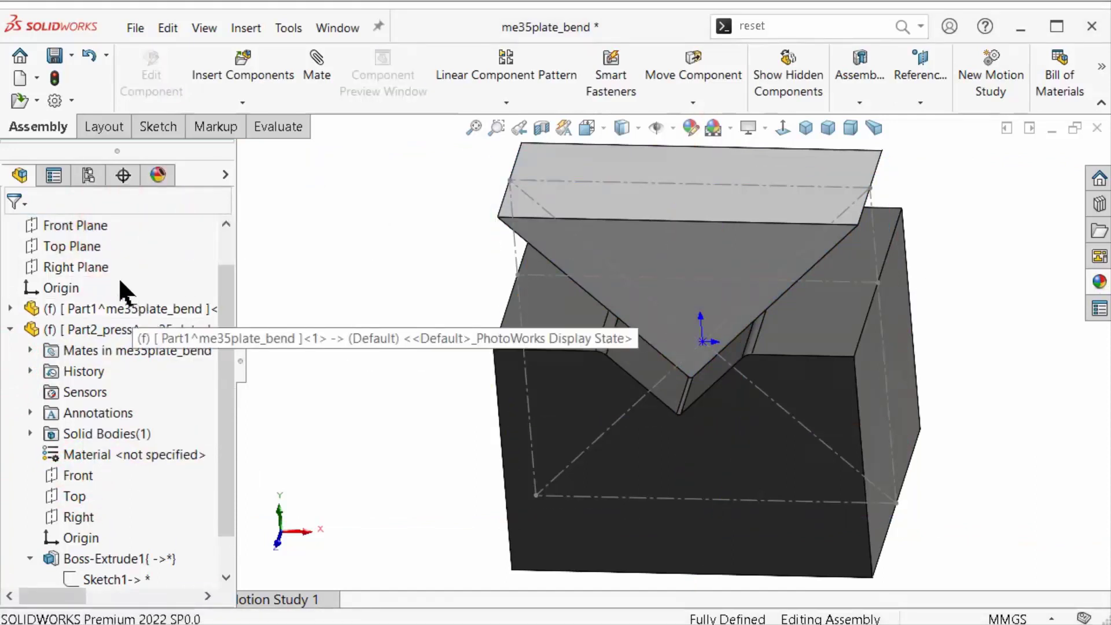
Mate the assembly Right Plane parallel to the punch's Right plane.
ctrl+click(86, 267)
scroll(104, 289, down, 1)
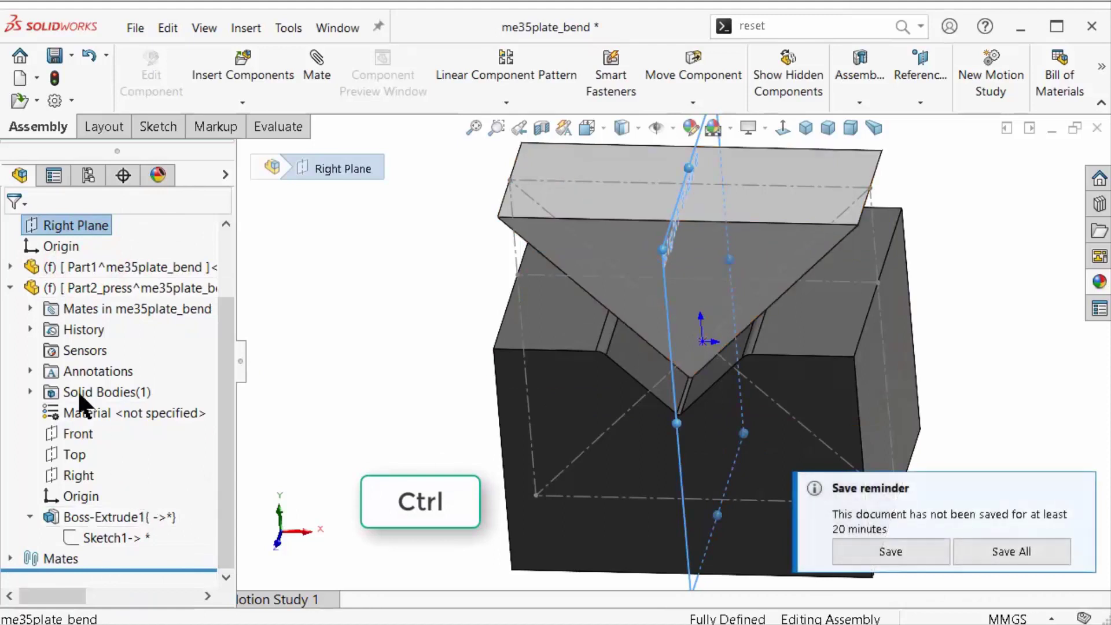
ctrl+click(84, 473)
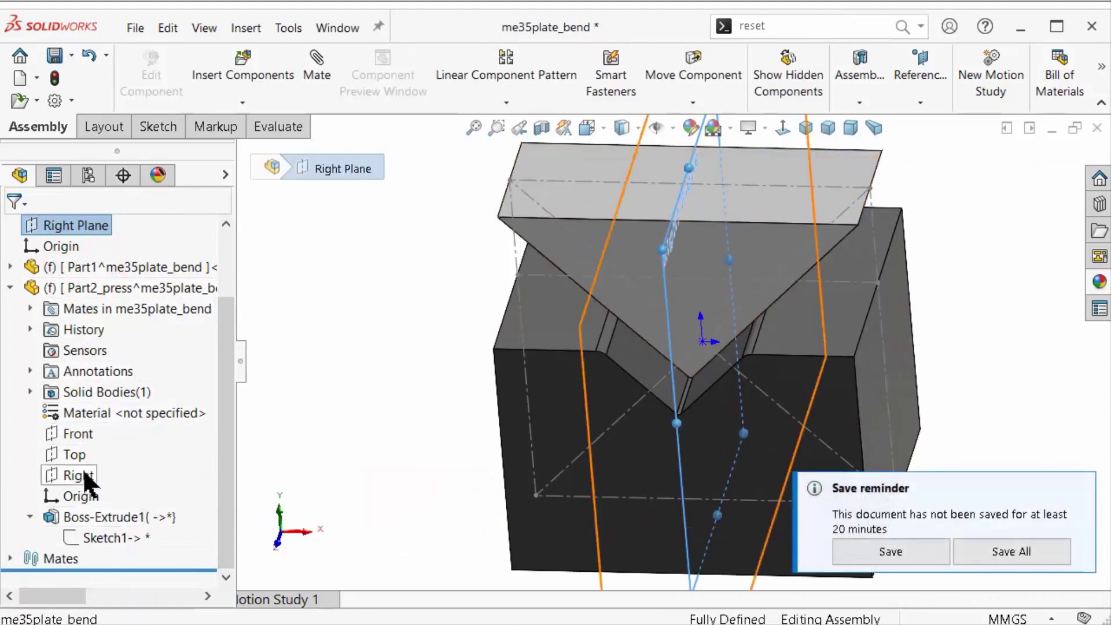
ctrl+click(84, 472)
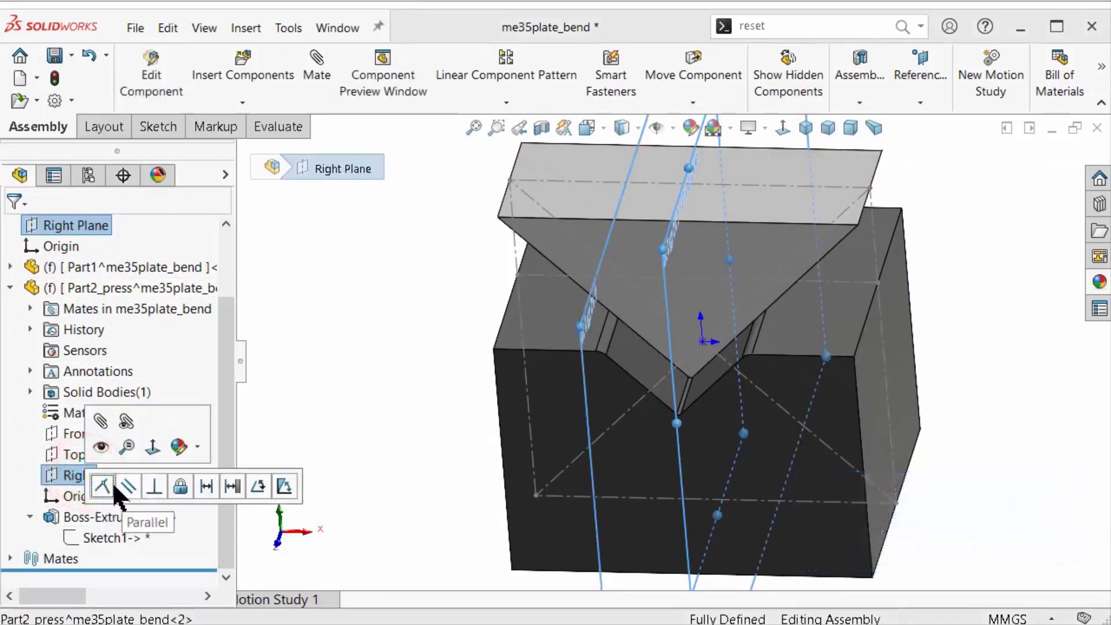
click(115, 486)
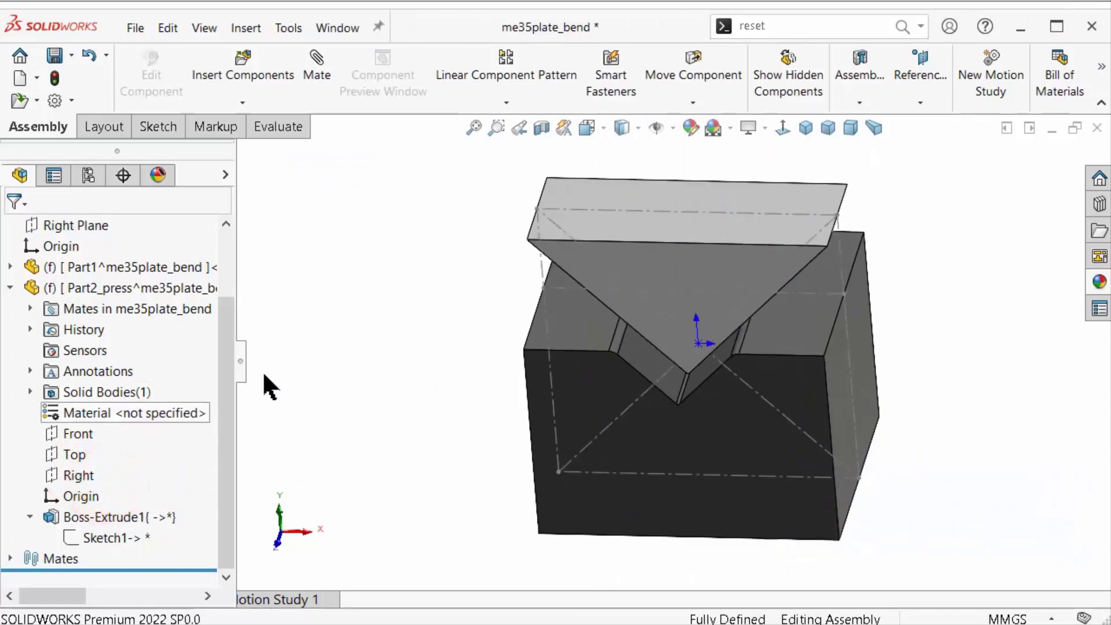
Float the Part2_press punch and drag it up to sit above the V-die.
right_click(50, 290)
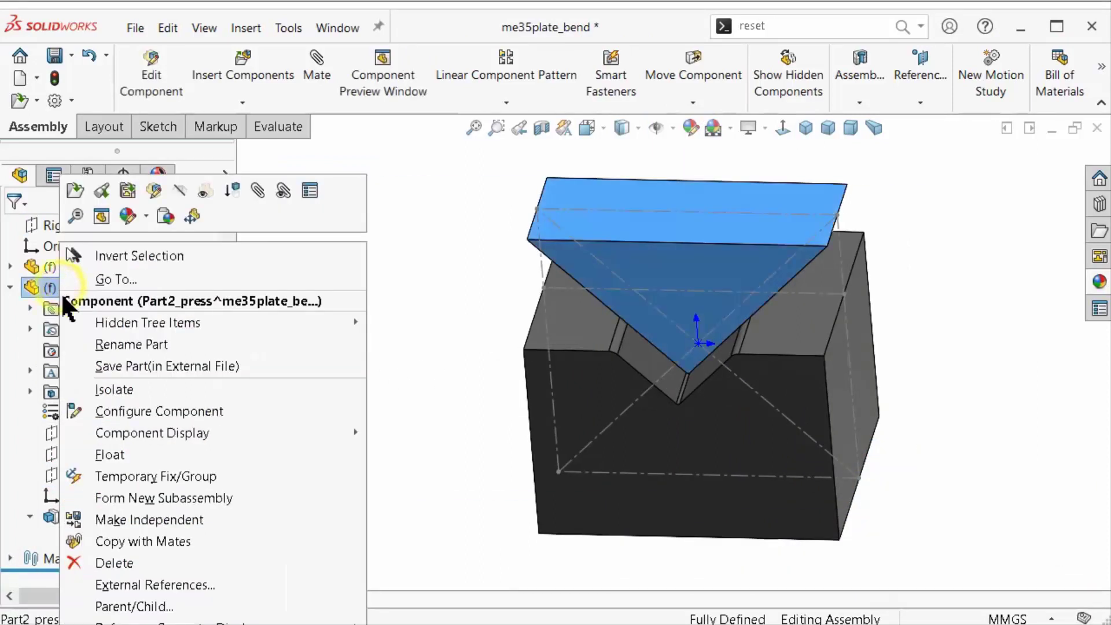
click(146, 454)
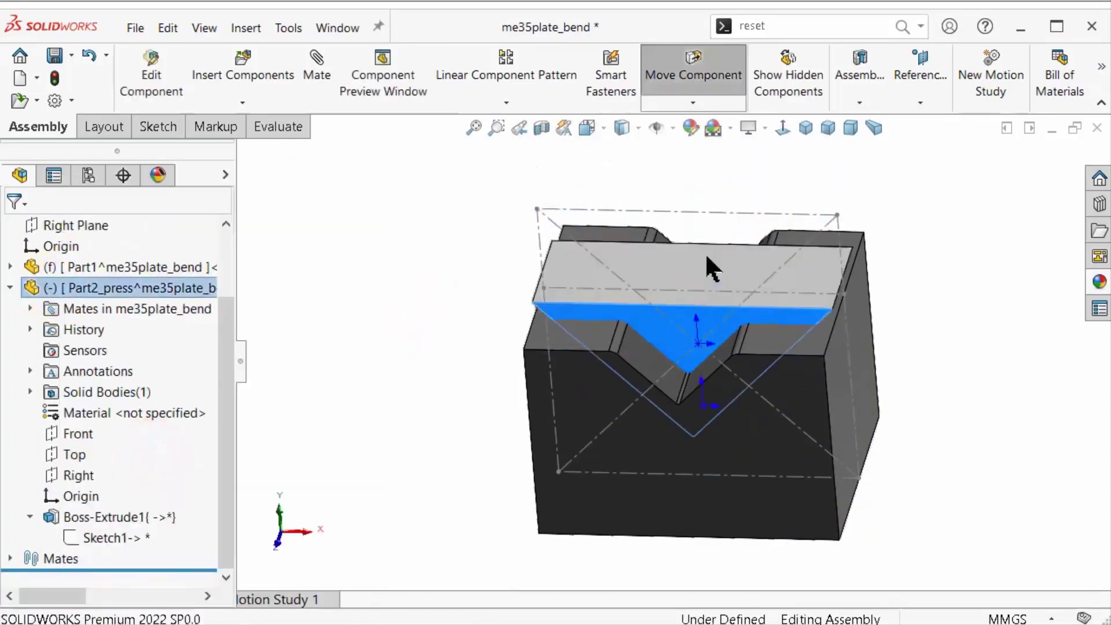
drag(720, 280, 723, 298)
click(794, 125)
drag(689, 210, 681, 356)
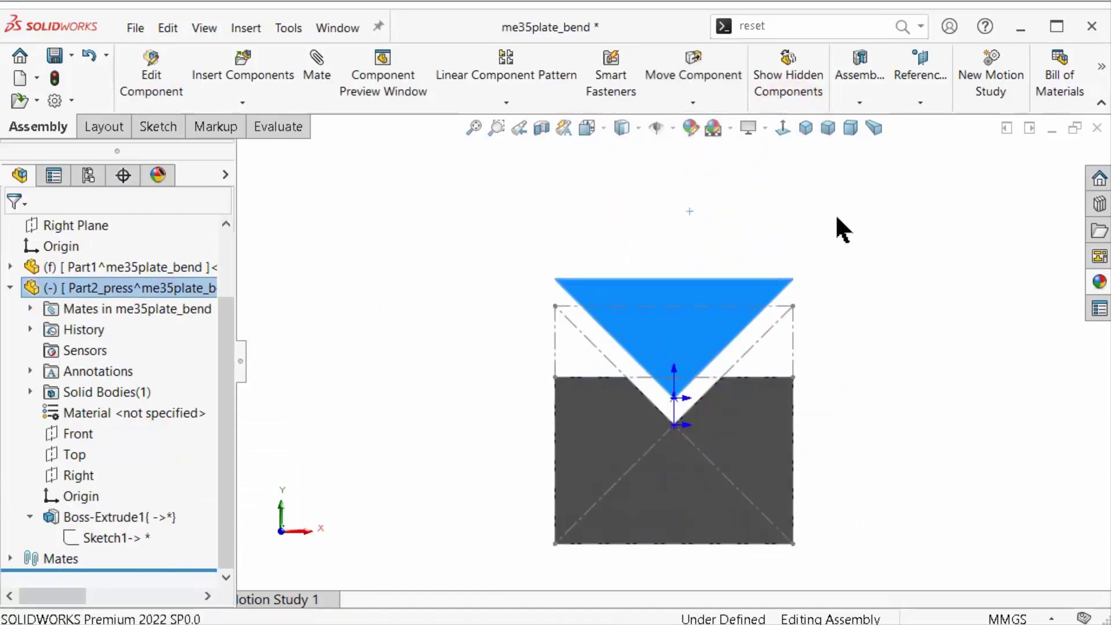
click(797, 125)
click(471, 248)
mouse_move(658, 290)
mouse_down()
mouse_move(668, 215)
mouse_move(666, 243)
mouse_up()
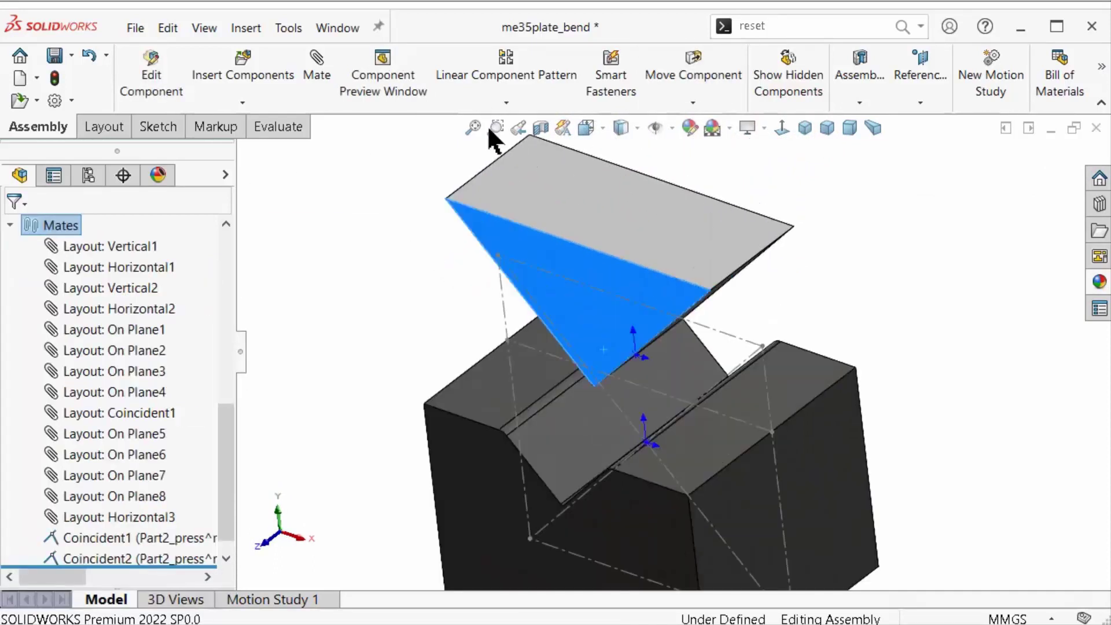
Add a limit distance mate between punch and die top faces, 15.59 to 25.42 mm.
click(74, 267)
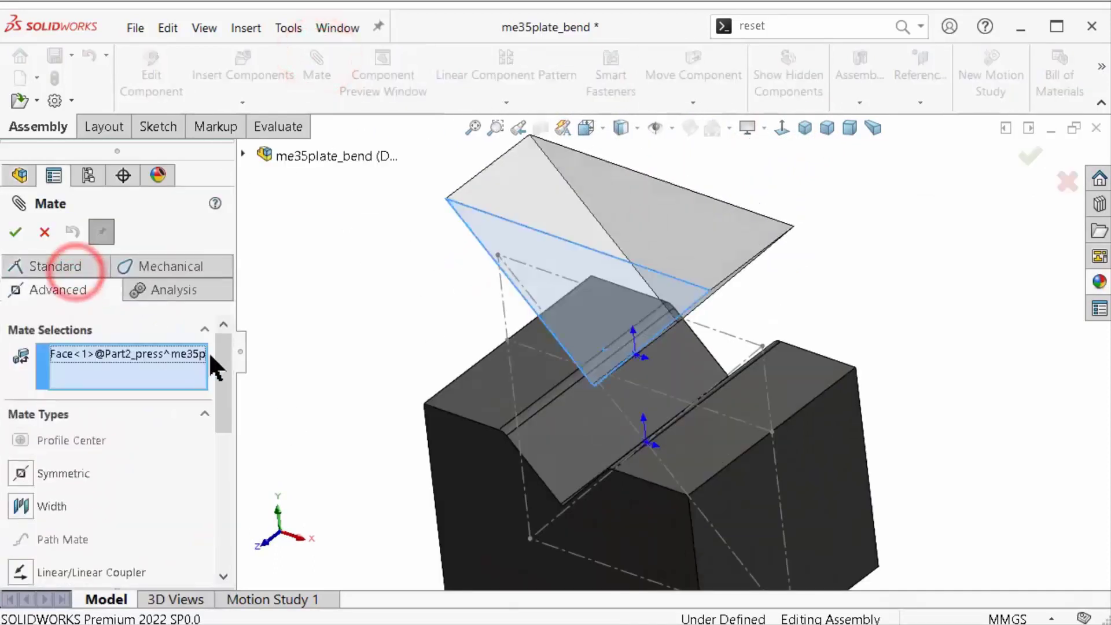
drag(231, 384, 233, 464)
click(185, 376)
click(640, 227)
click(819, 380)
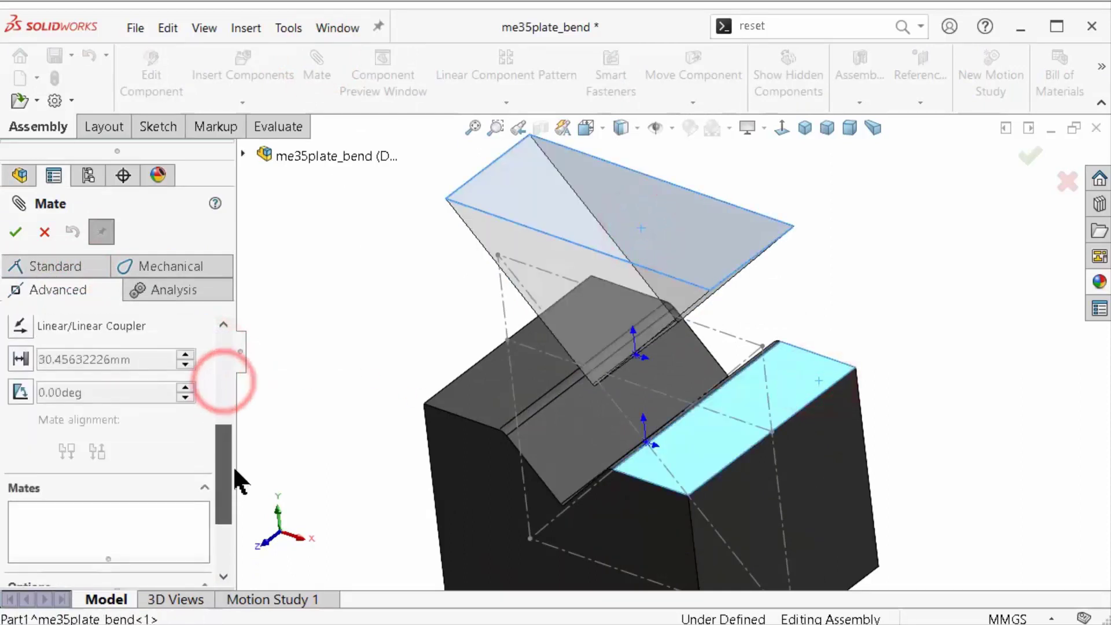
click(21, 389)
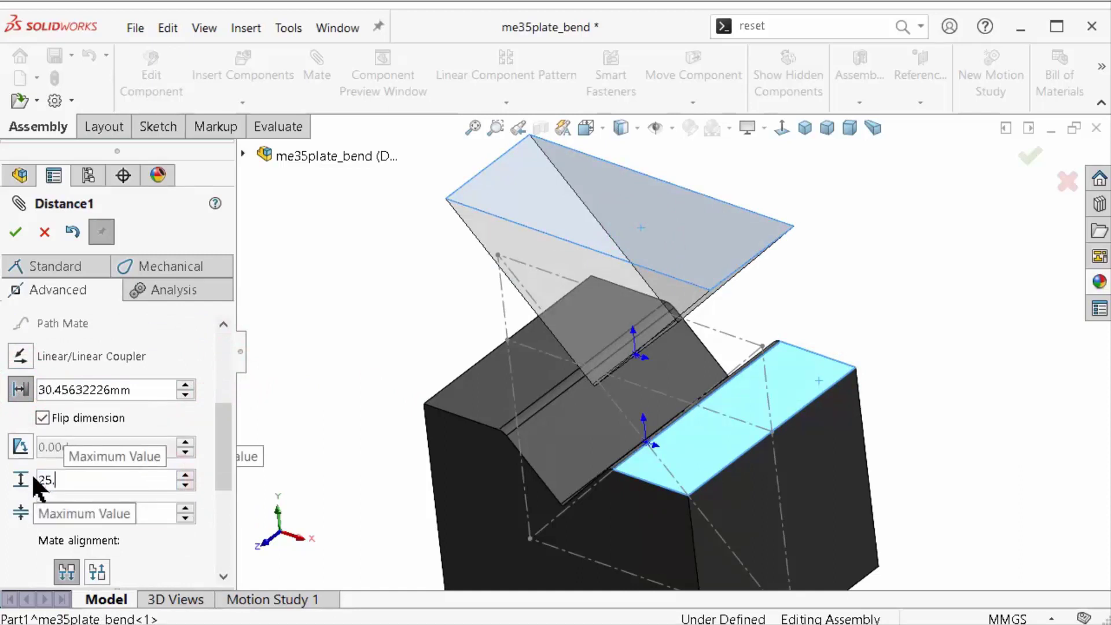
text(25.42)
key(Return)
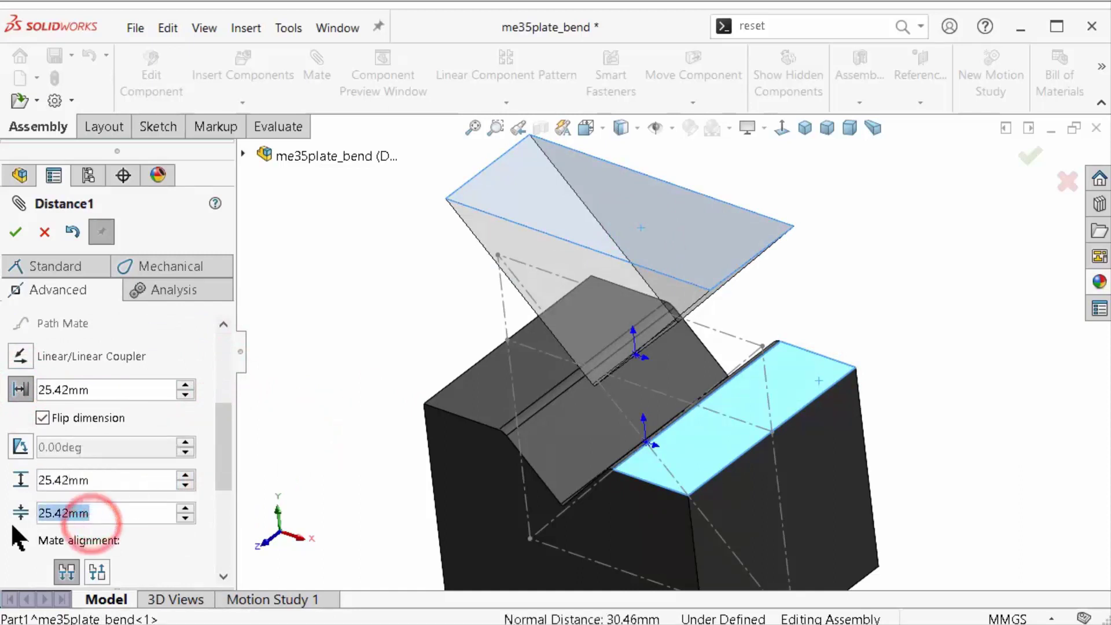
text(15.59)
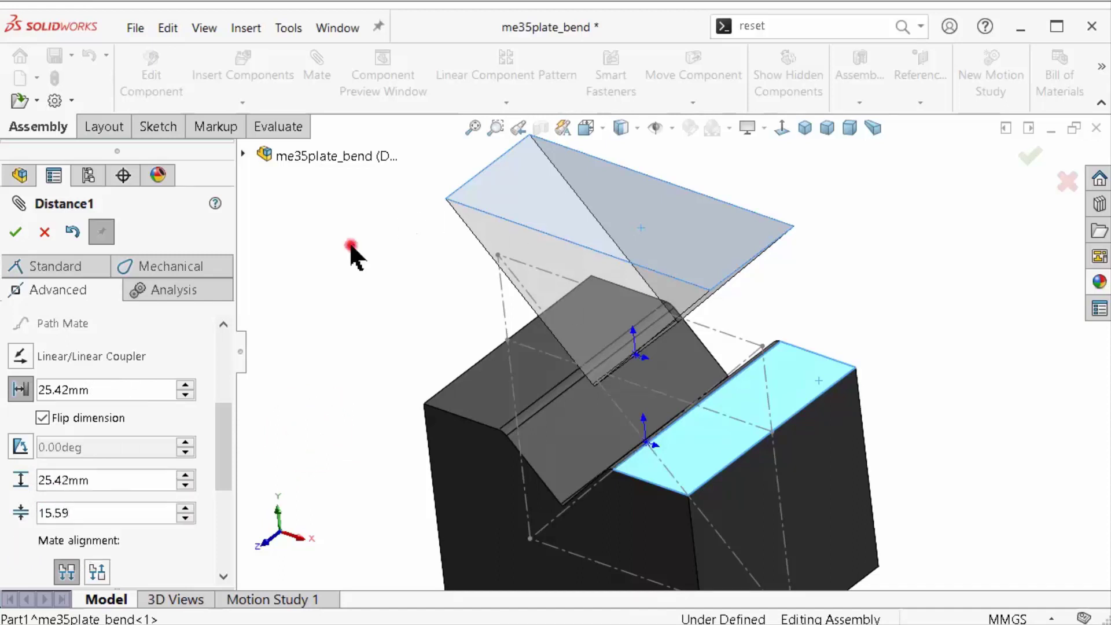
click(352, 246)
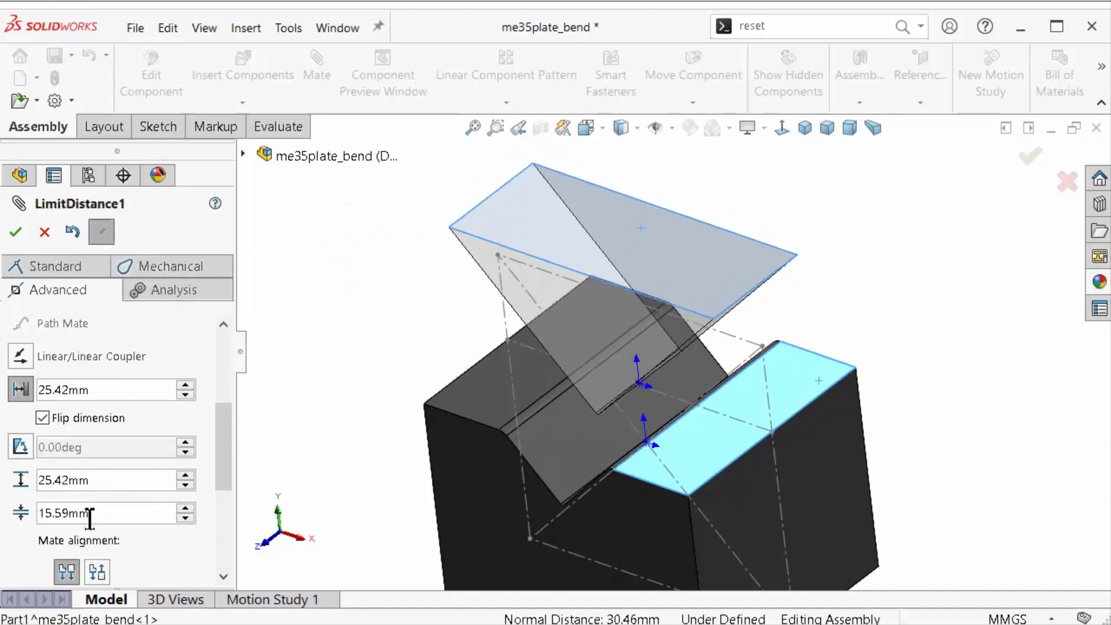
click(16, 234)
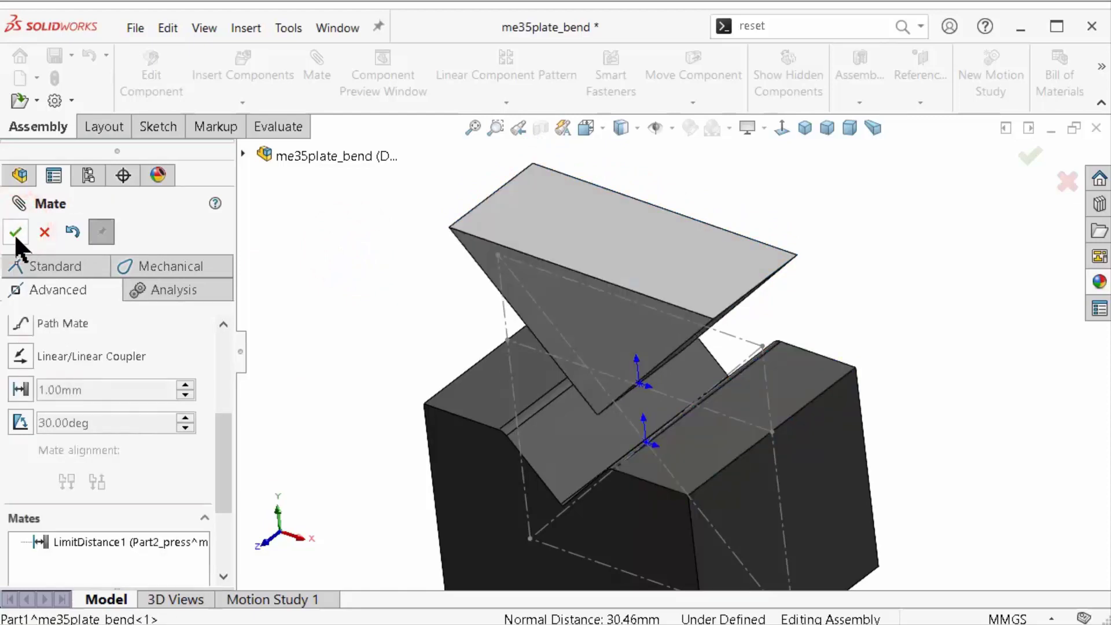
click(16, 234)
Drag the punch up and down in front view to test its limited travel.
click(595, 314)
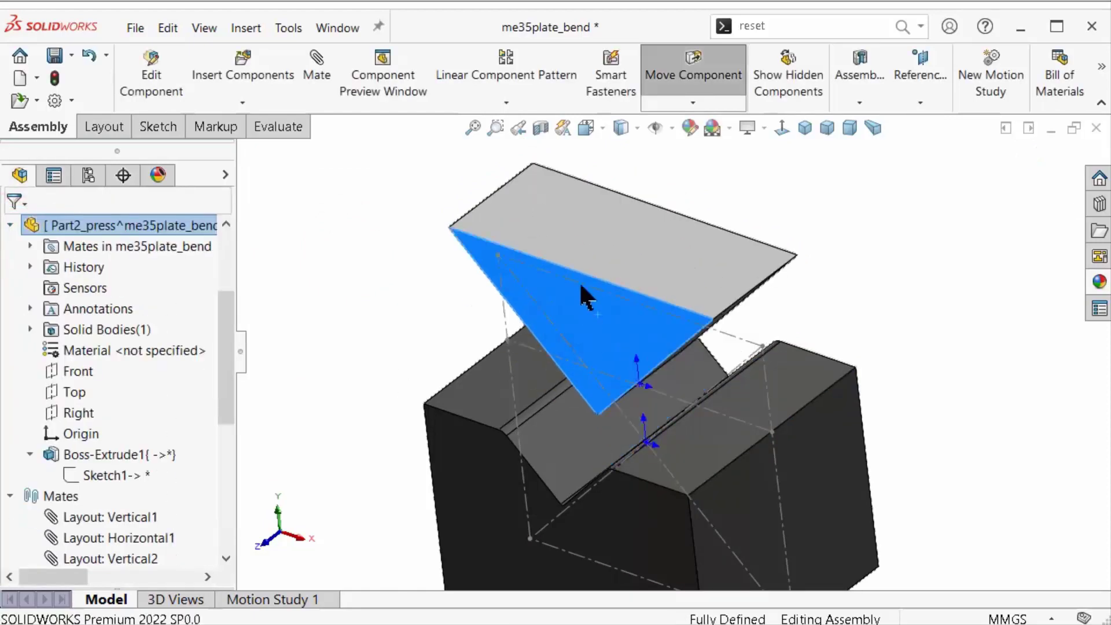
click(776, 126)
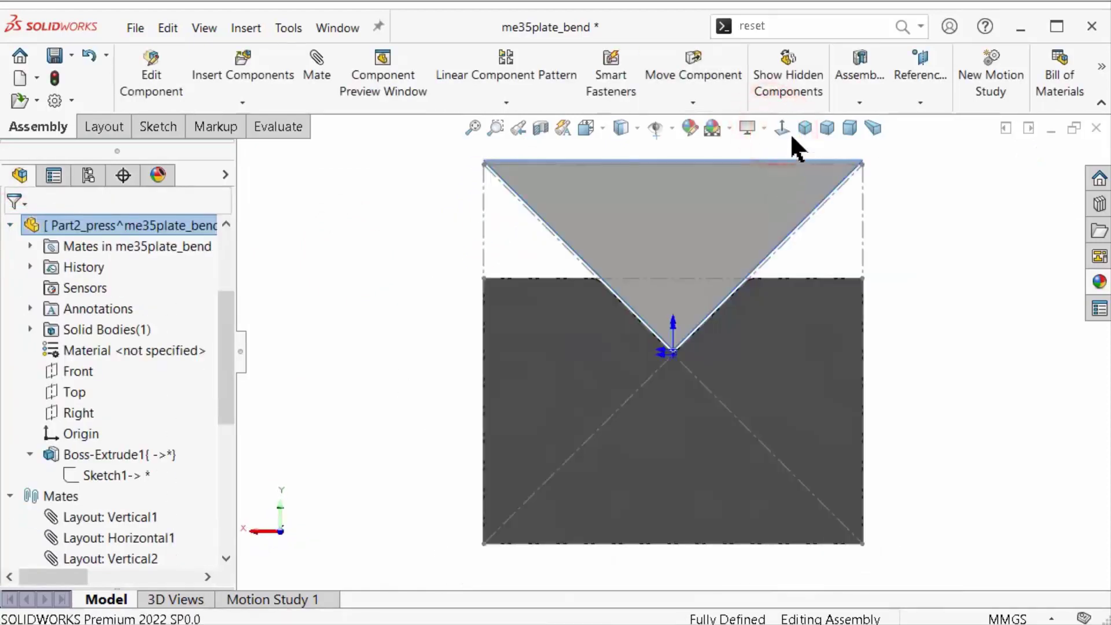
mouse_move(754, 186)
mouse_down()
mouse_move(754, 195)
mouse_move(737, 165)
mouse_up()
scroll(717, 186, up, 2)
drag(702, 203, 705, 277)
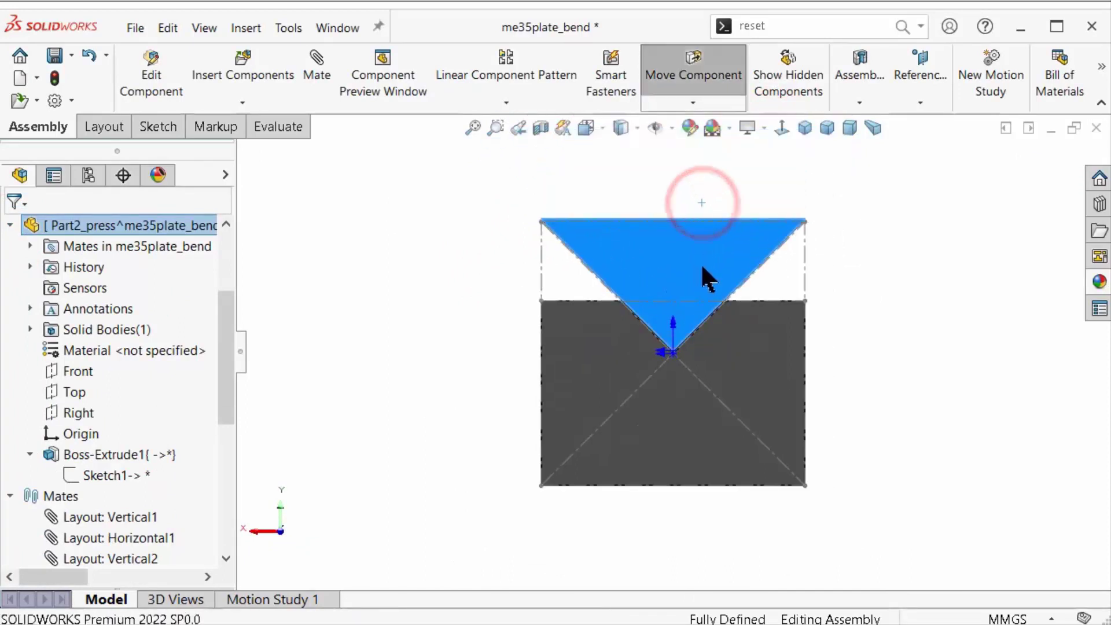
scroll(671, 301, down, 3)
scroll(625, 284, down, 2)
scroll(607, 243, up, 2)
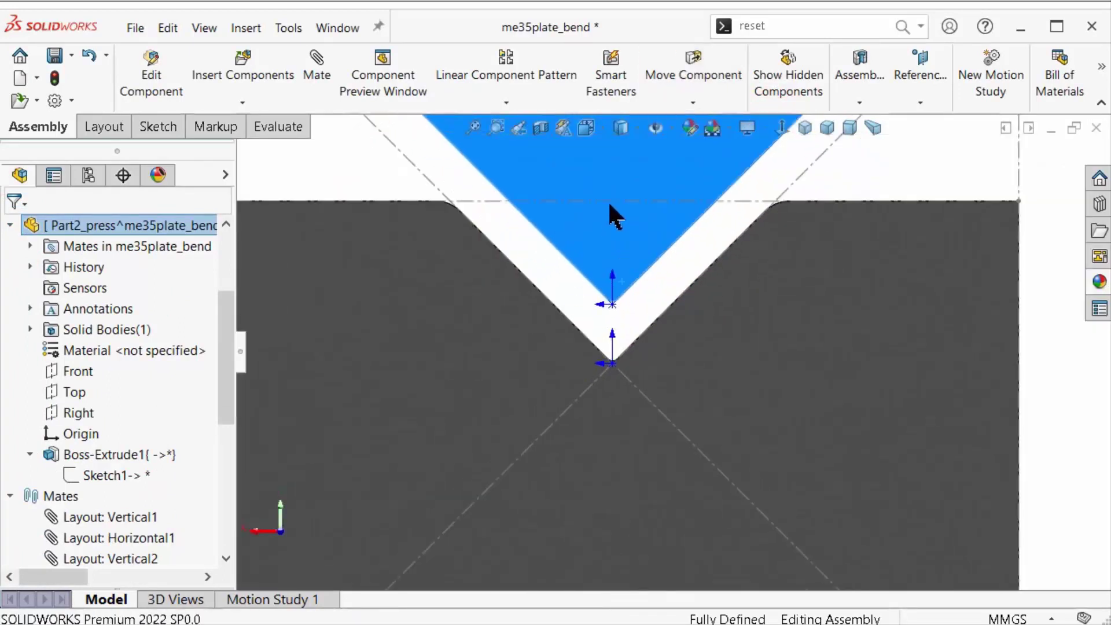
scroll(625, 222, up, 2)
mouse_move(641, 229)
mouse_down()
mouse_move(637, 130)
mouse_move(660, 261)
mouse_up()
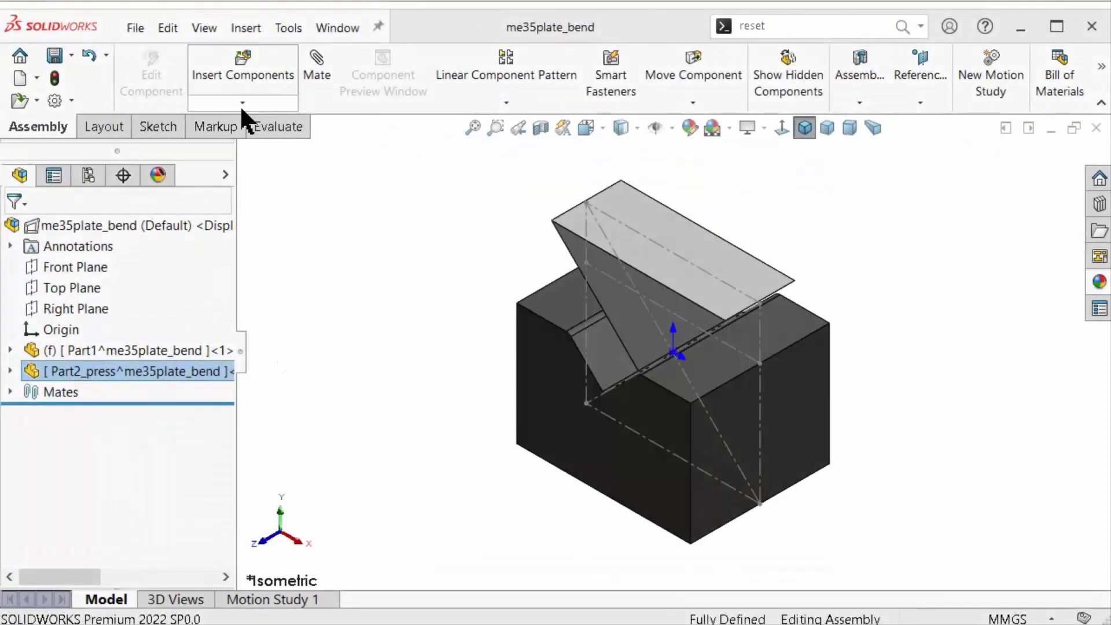
Insert a new part named Part3 into the assembly and edit it in place.
click(242, 102)
click(243, 145)
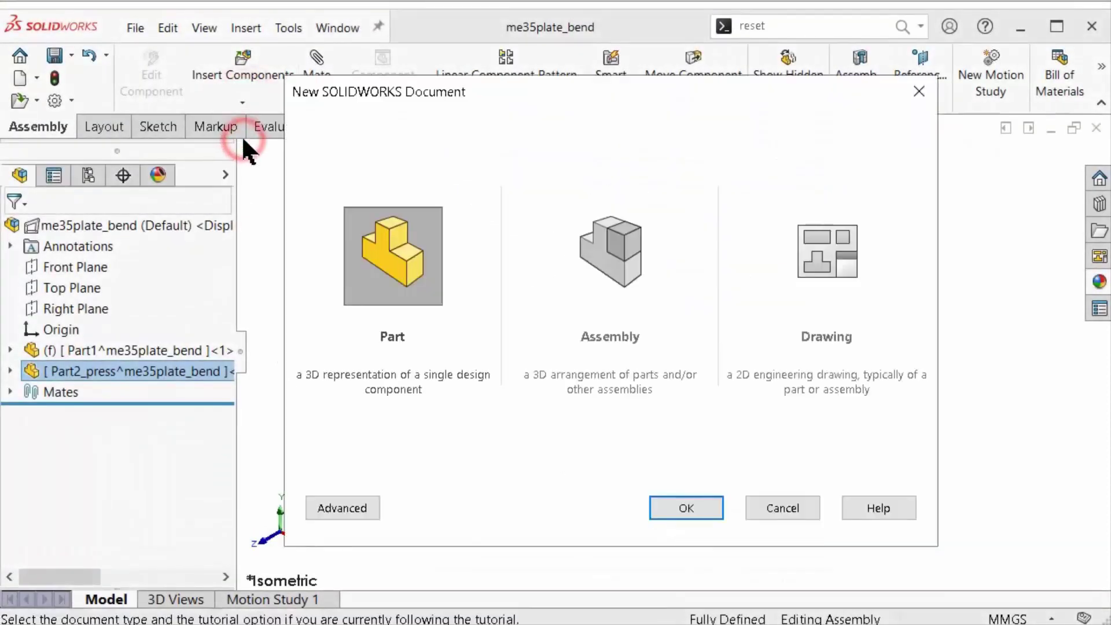
click(665, 507)
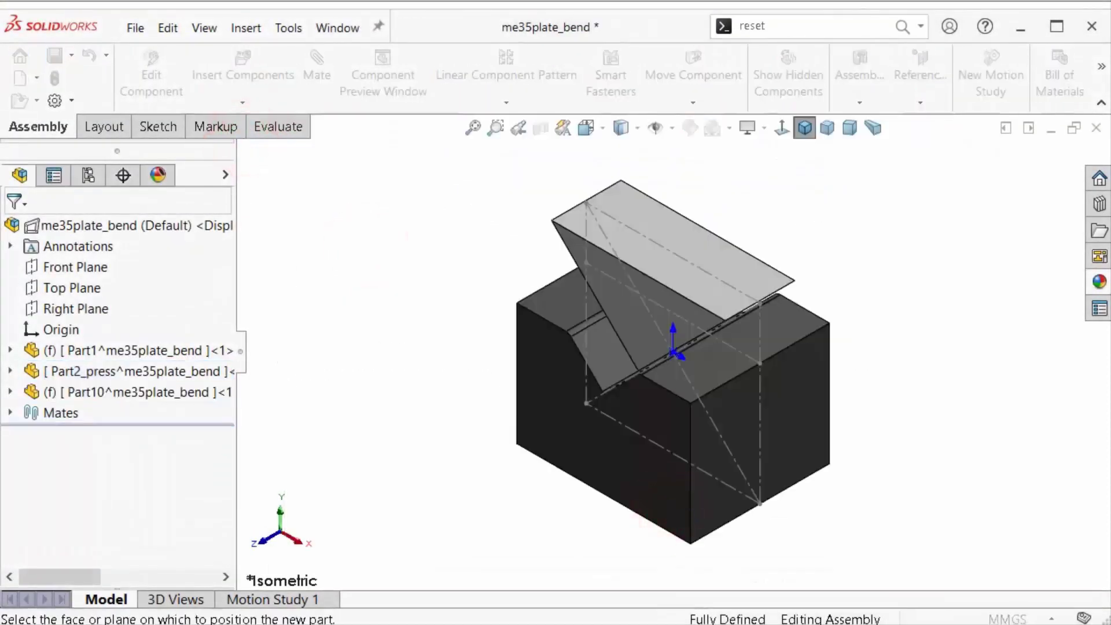
click(668, 503)
click(162, 390)
click(62, 561)
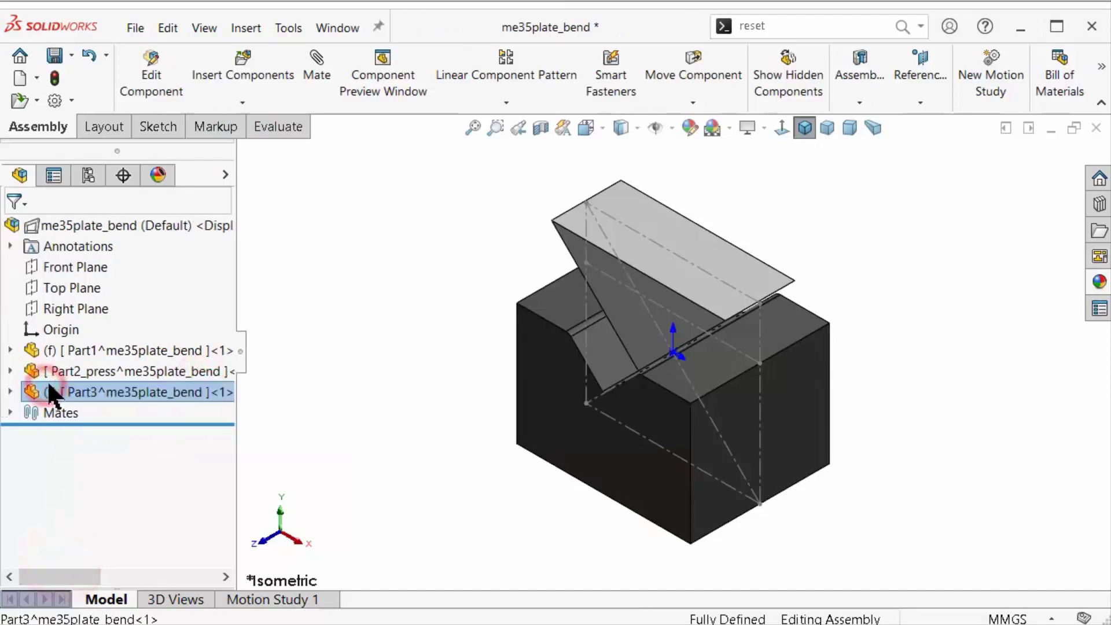
click(148, 393)
click(229, 347)
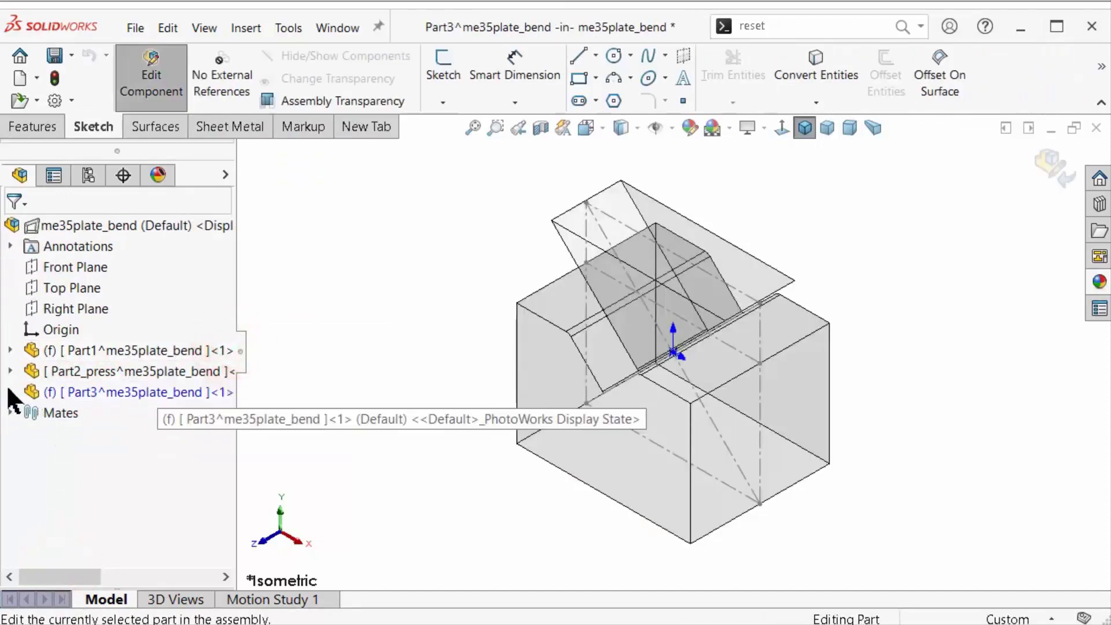
Sketch on Part3's Front plane, drawing a vertical centerline from the origin.
click(69, 475)
click(81, 453)
click(781, 128)
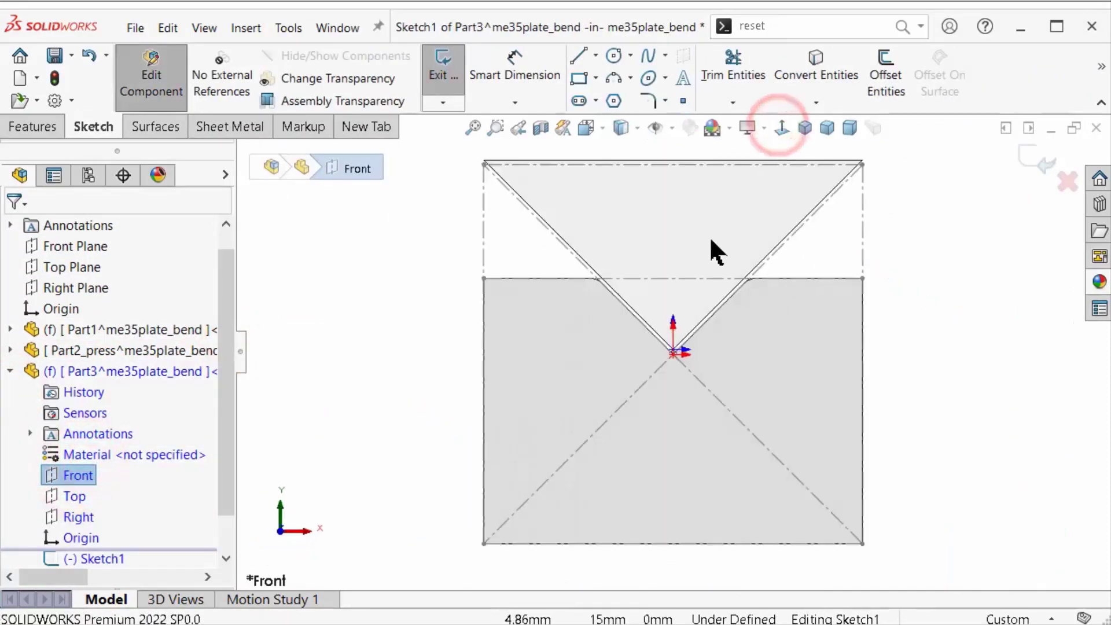
key(s)
click(801, 355)
click(812, 401)
click(653, 350)
scroll(695, 463, up, 5)
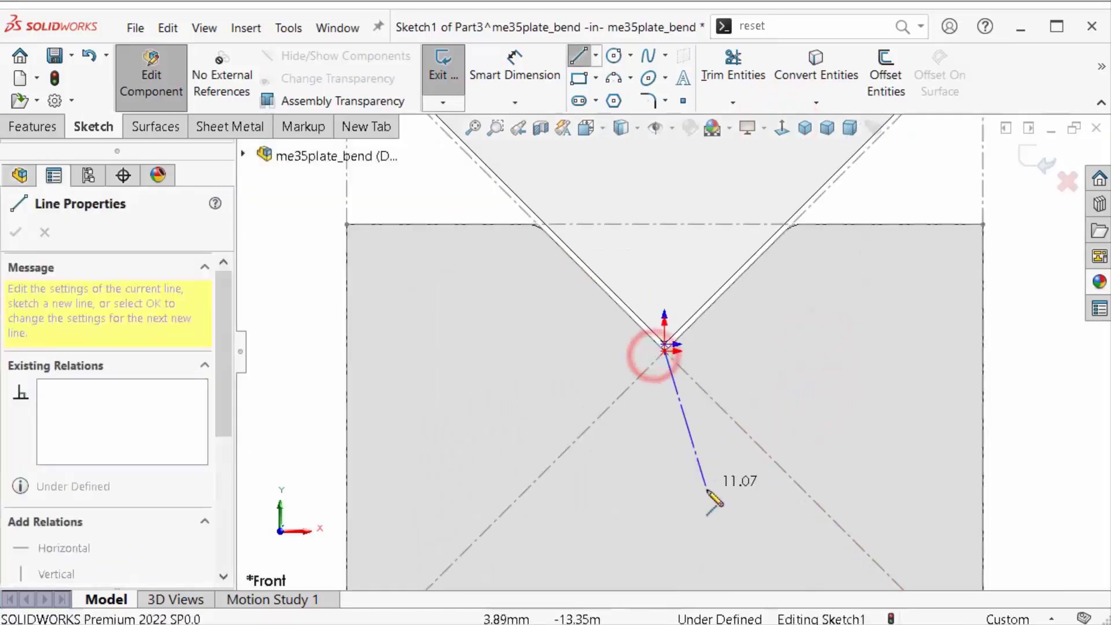
double_click(596, 394)
scroll(540, 434, up, 5)
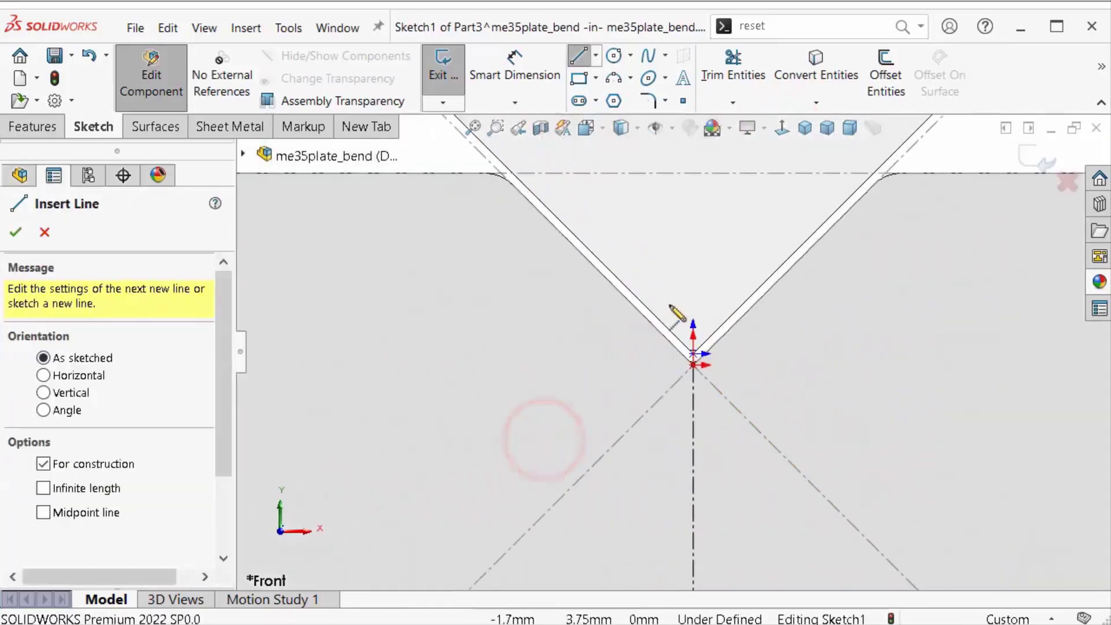
Draw a left line, bend arc and right line following the V groove.
key(s)
click(833, 373)
scroll(579, 261, down, 5)
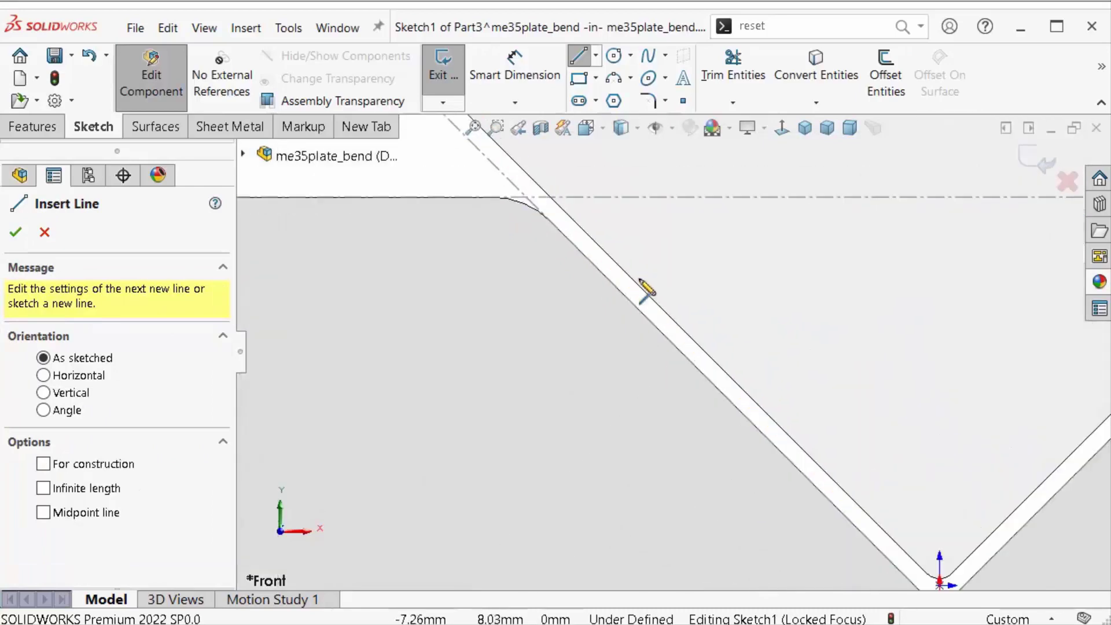
click(575, 231)
scroll(695, 405, up, 2)
click(752, 440)
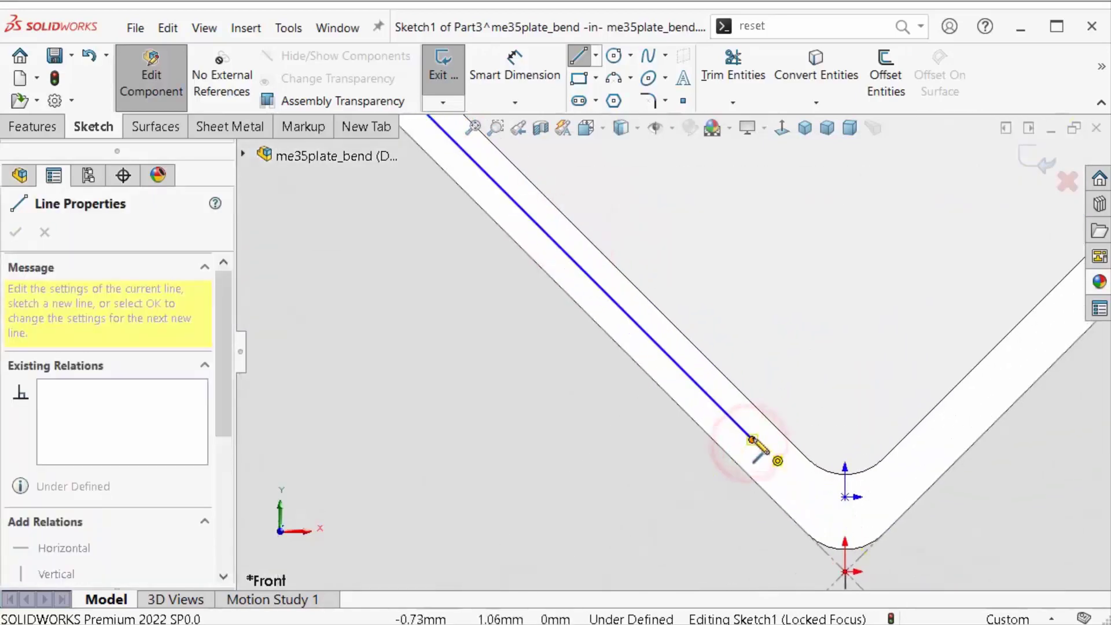
click(952, 438)
scroll(1003, 415, down, 3)
scroll(843, 232, up, 3)
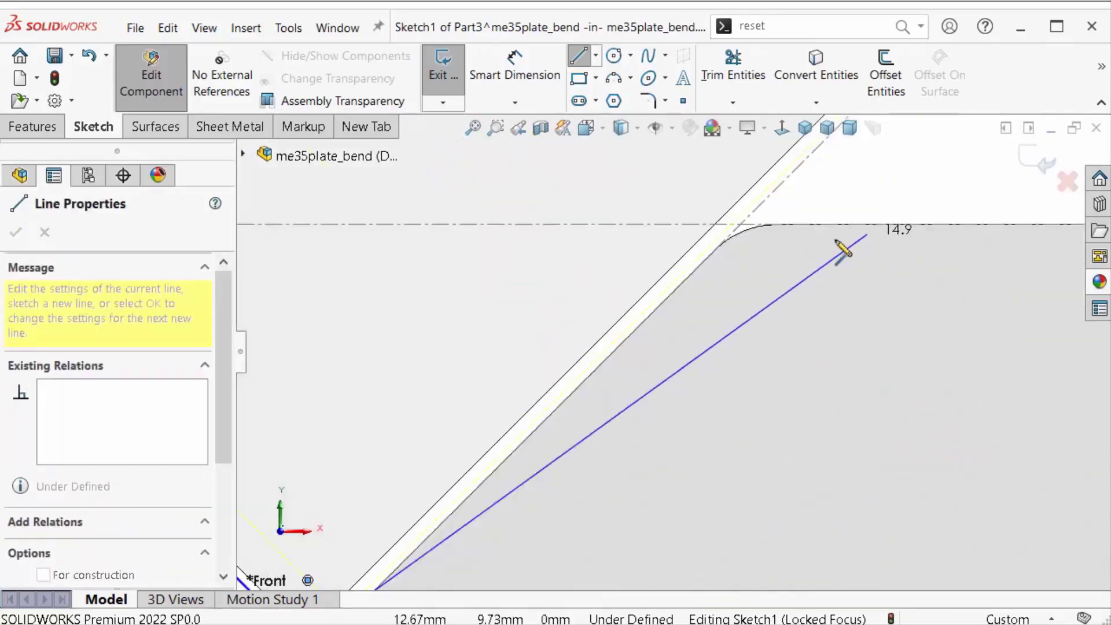
click(658, 268)
key(Escape)
Select the right V line and tilt the view near the upper bend.
scroll(525, 422, up, 3)
key(Escape)
scroll(684, 329, down, 3)
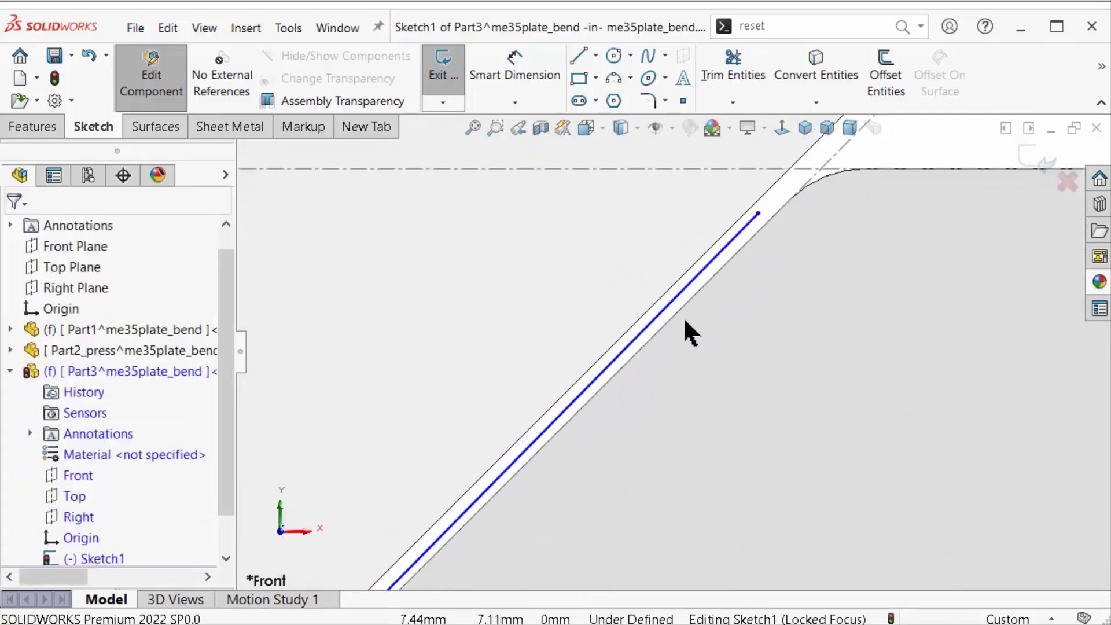
click(694, 302)
scroll(845, 220, up, 1)
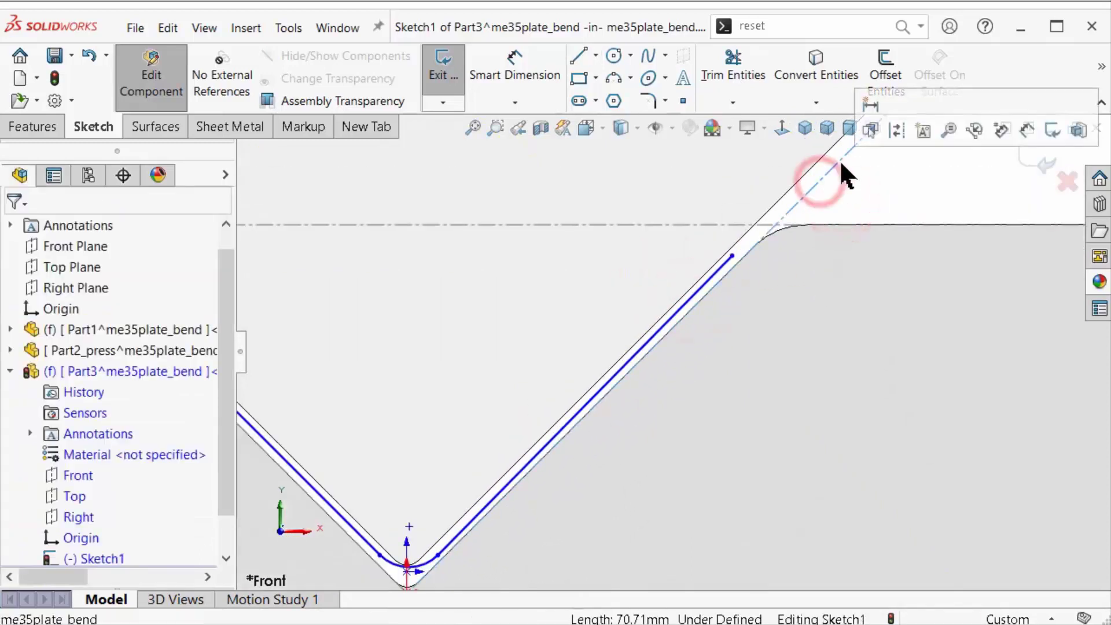
scroll(757, 293, up, 5)
middle_drag(756, 293, 747, 320)
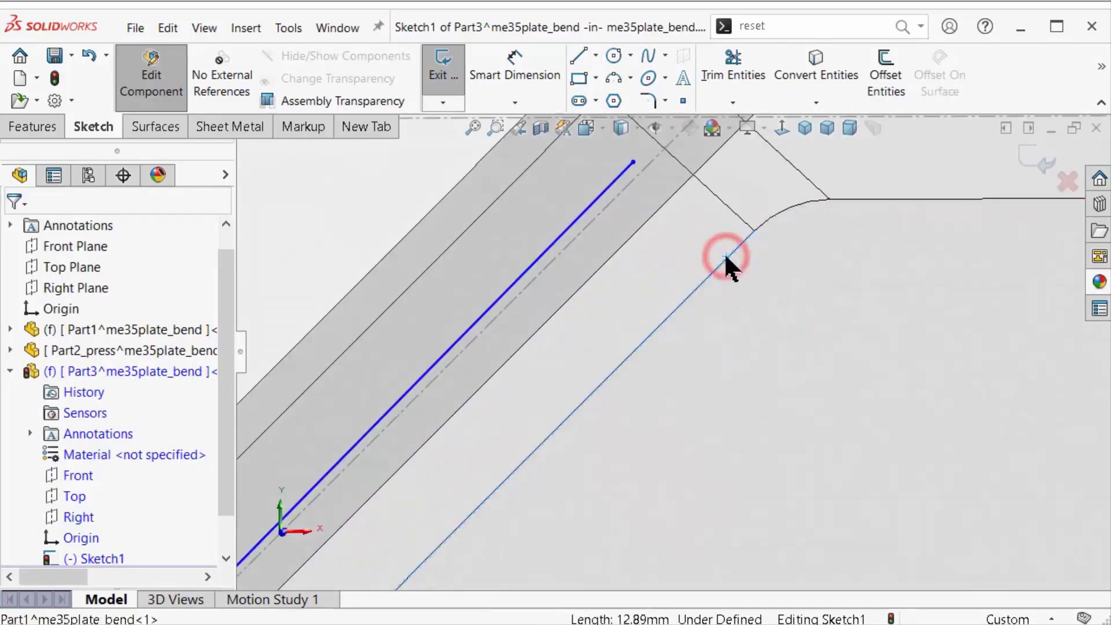
Make the V line equal to the groove edge and both V lines equal length.
ctrl+click(607, 180)
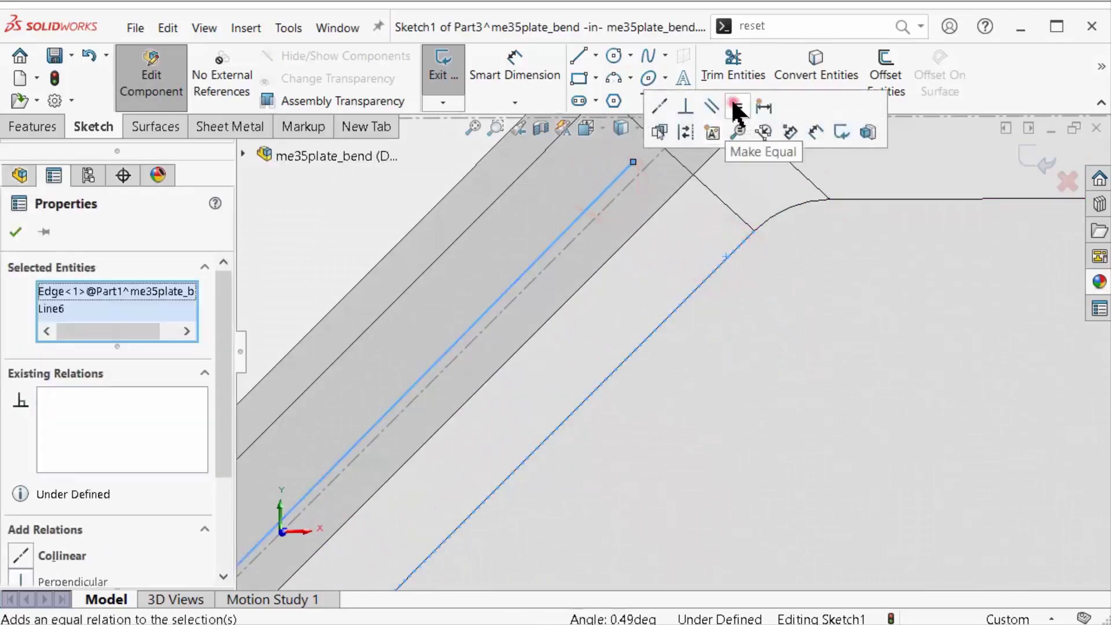
scroll(752, 202, down, 5)
click(783, 123)
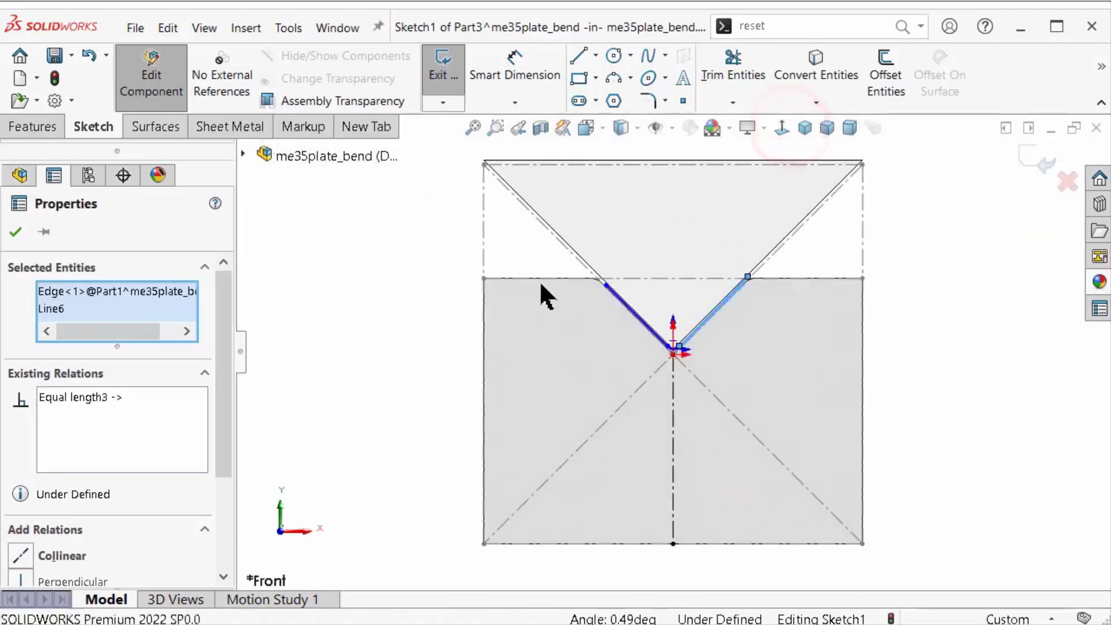
click(524, 243)
click(871, 266)
ctrl+click(621, 320)
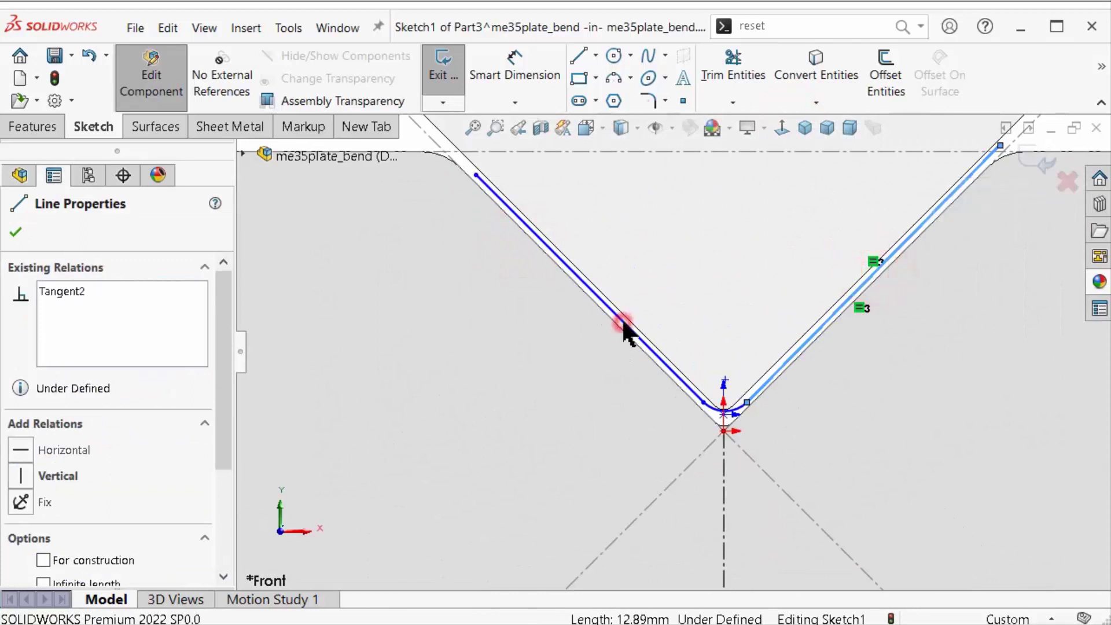
click(804, 246)
click(428, 169)
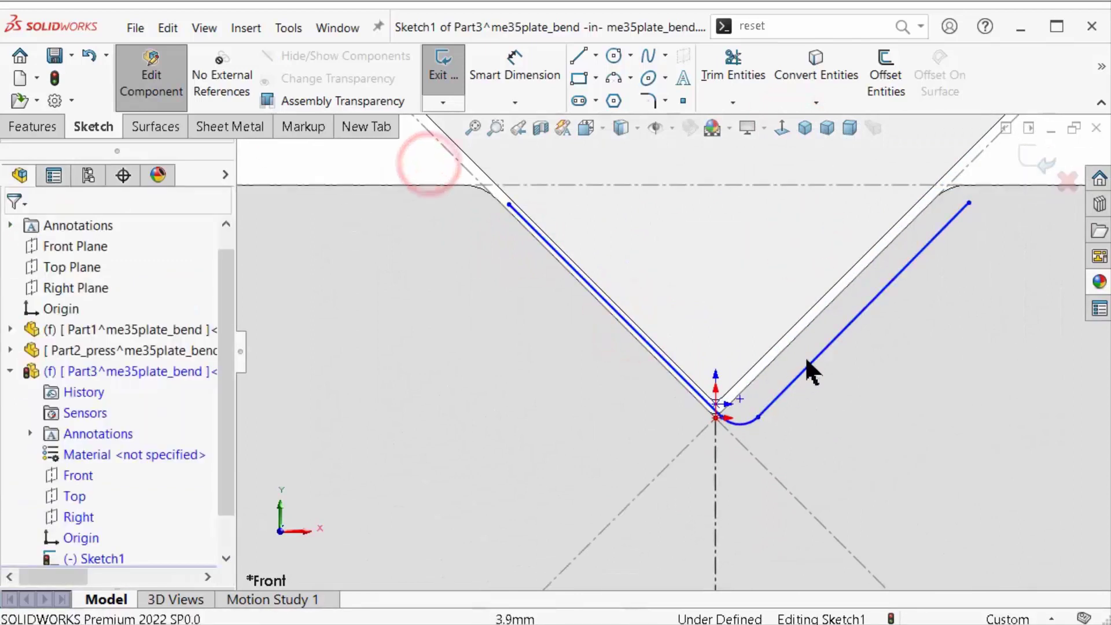
click(813, 354)
Make the two V lines symmetric about the centerline.
click(408, 164)
scroll(522, 244, up, 2)
scroll(603, 278, down, 2)
click(604, 272)
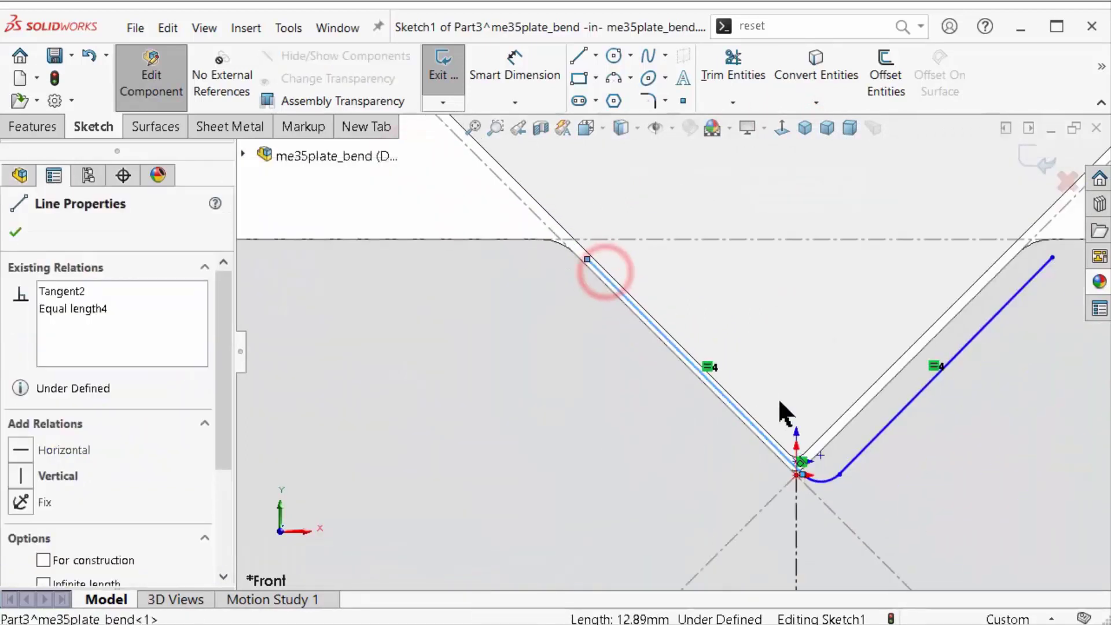
ctrl+click(893, 421)
ctrl+click(796, 534)
click(975, 438)
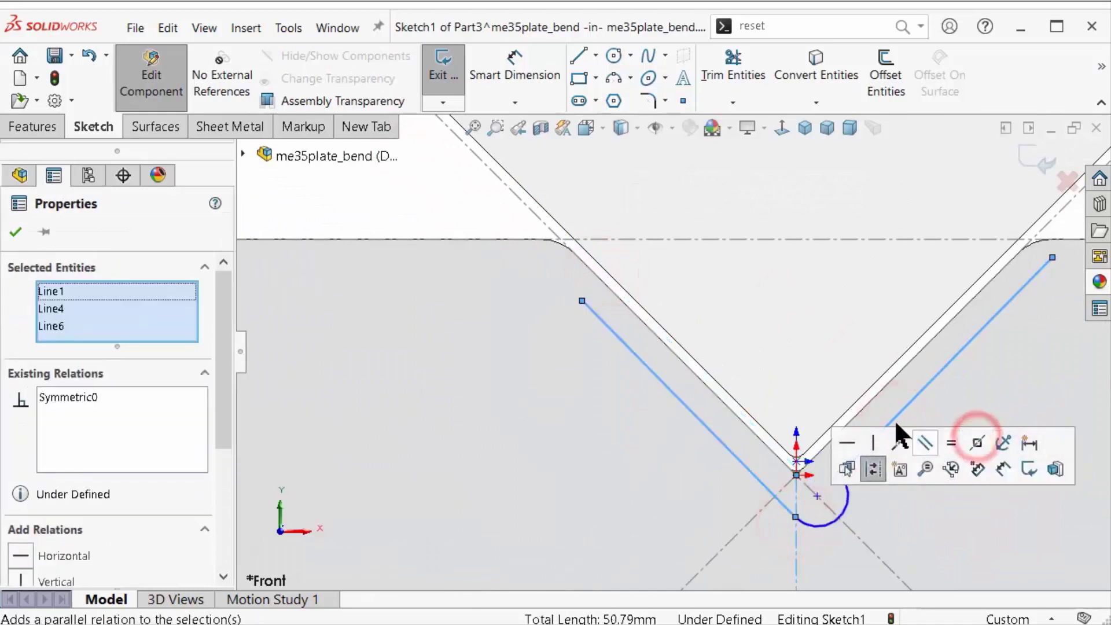
click(405, 201)
Make the bend arc tangent to the line and drag the sketch up into the groove.
scroll(796, 457, up, 2)
click(897, 426)
scroll(776, 441, down, 2)
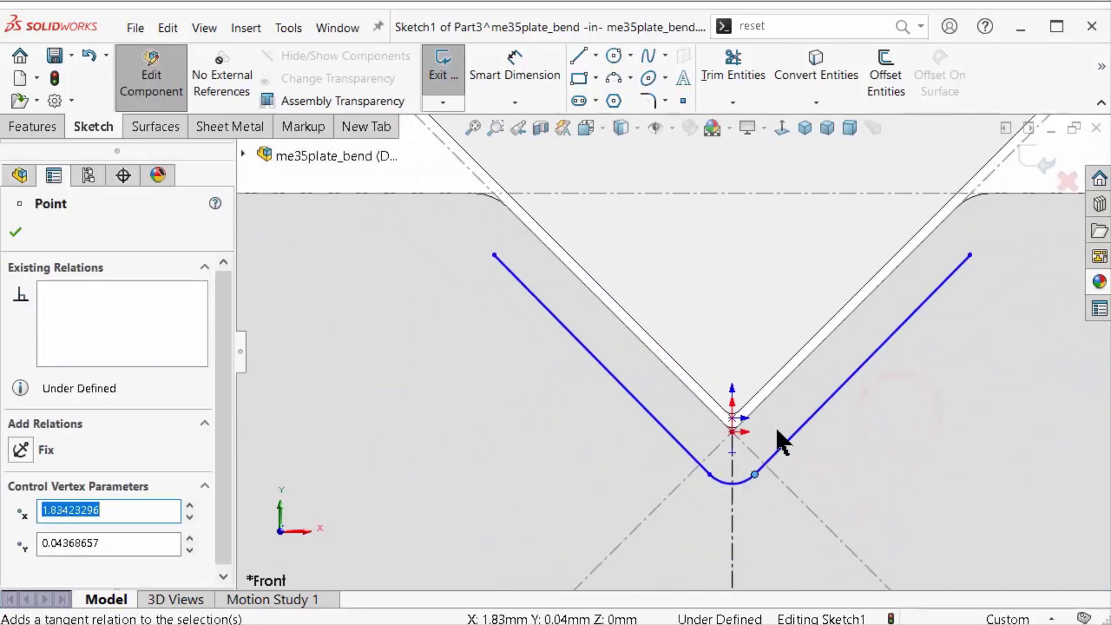
click(469, 197)
scroll(885, 290, up, 2)
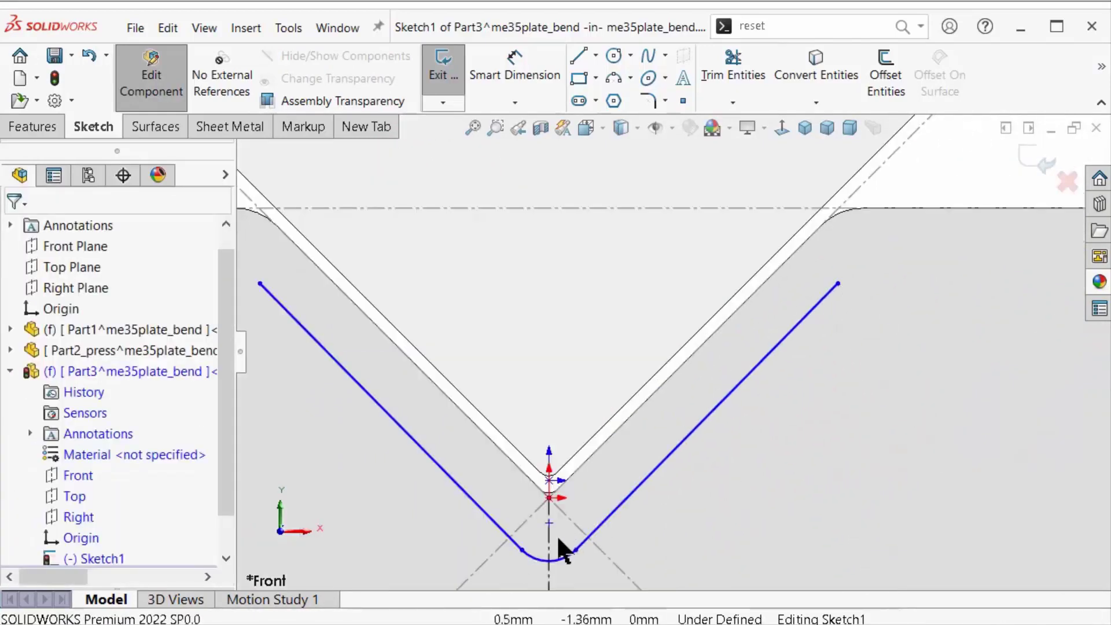
drag(549, 523, 550, 440)
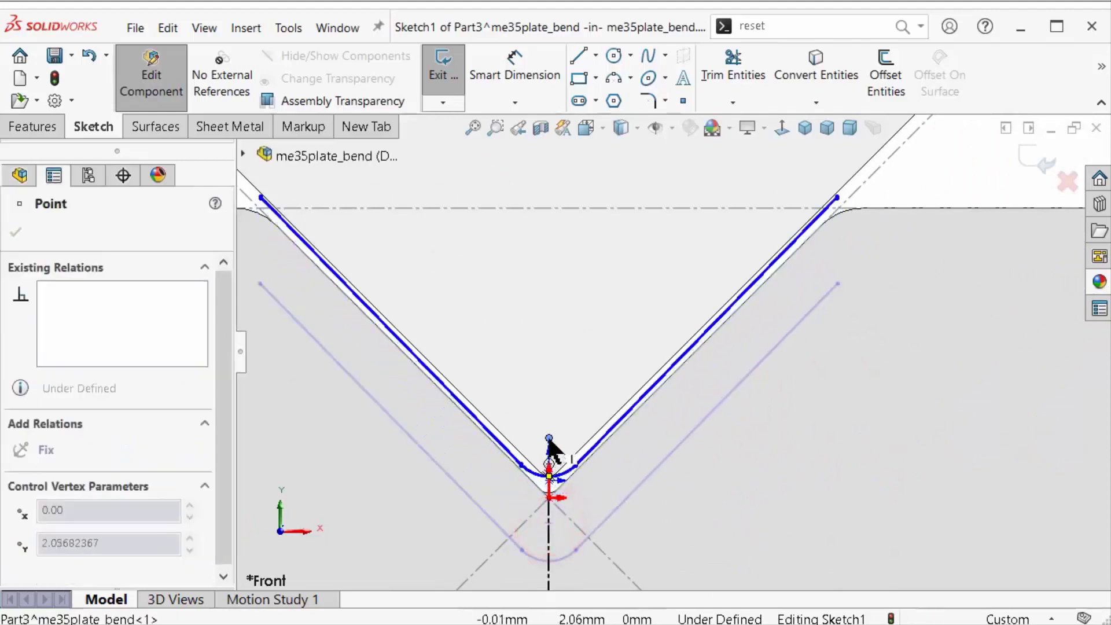
scroll(873, 223, up, 2)
click(935, 168)
scroll(446, 512, down, 2)
Dimension the V sketch's bend arc with an R0.42 radius, placed above the arc.
scroll(439, 550, up, 4)
key(d)
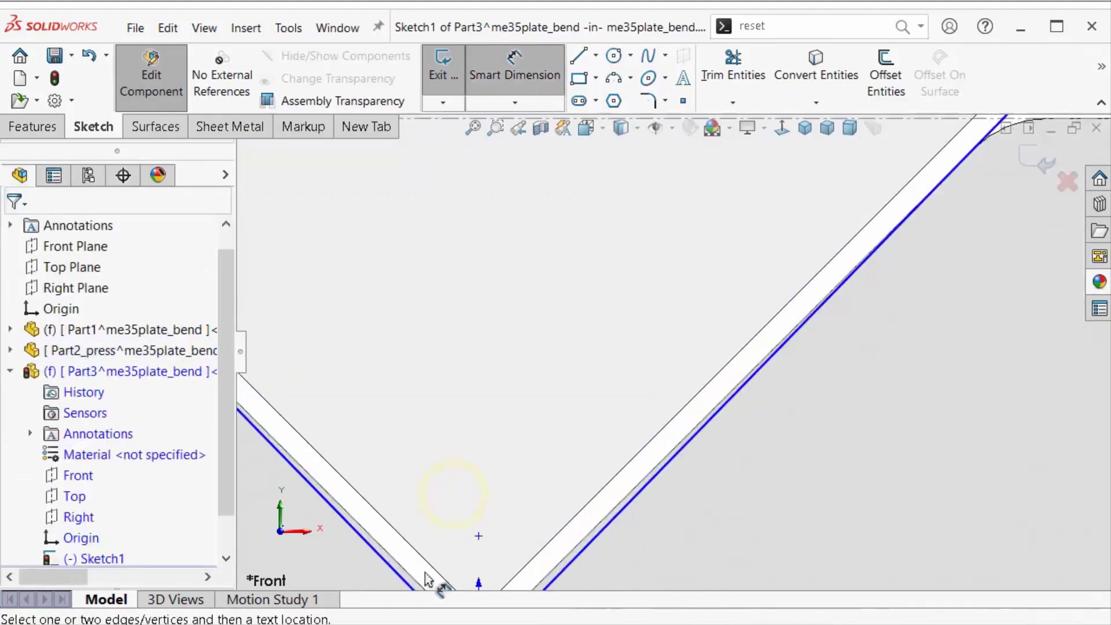
scroll(426, 579, down, 3)
scroll(540, 585, up, 2)
scroll(579, 521, up, 2)
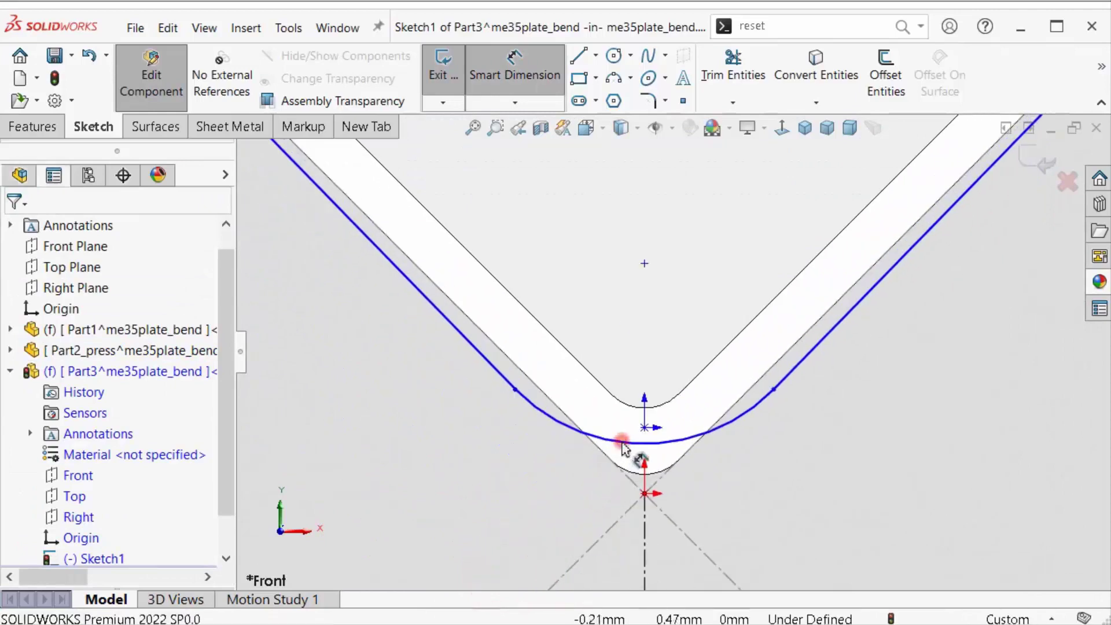
click(622, 444)
click(617, 324)
text(0.42)
key(Return)
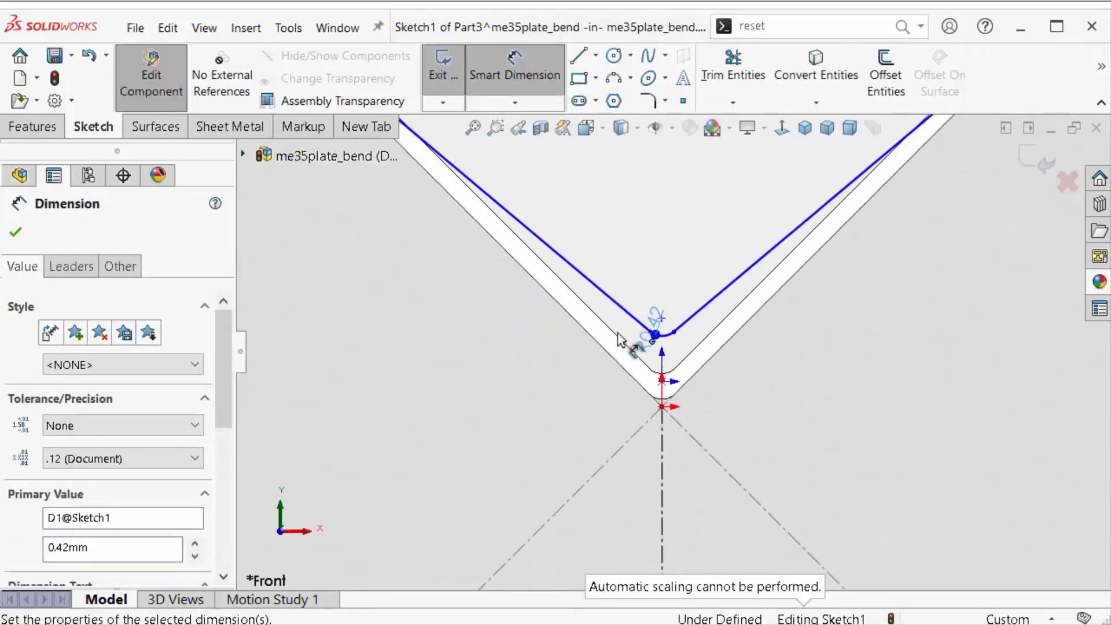
scroll(607, 318, down, 3)
click(958, 165)
scroll(932, 200, up, 2)
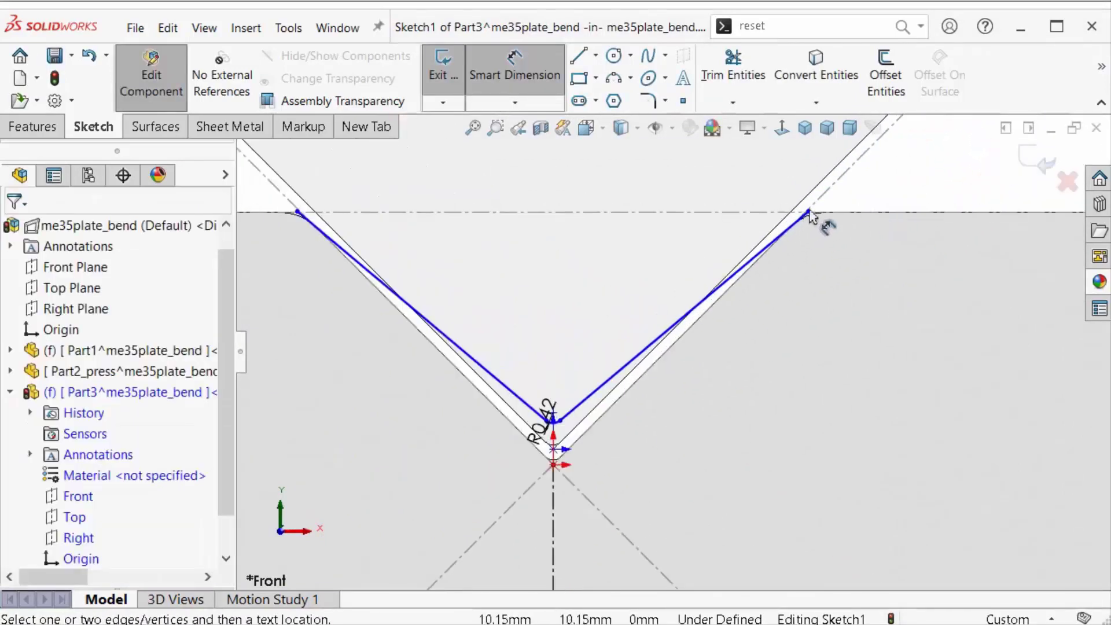
scroll(822, 222, down, 2)
scroll(612, 430, down, 2)
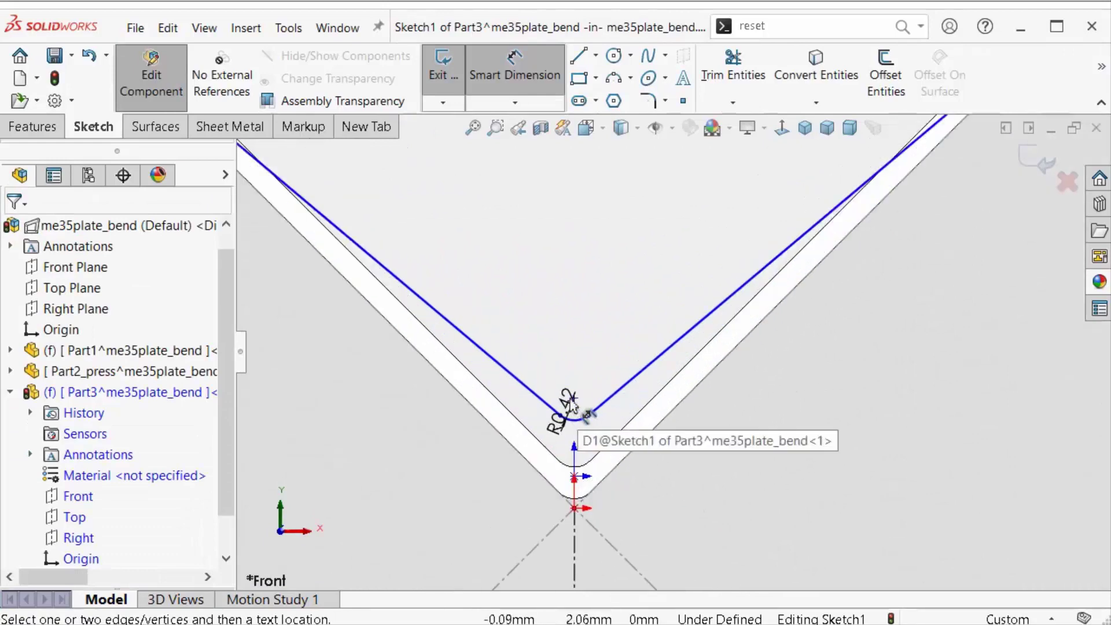
click(557, 318)
key(Escape)
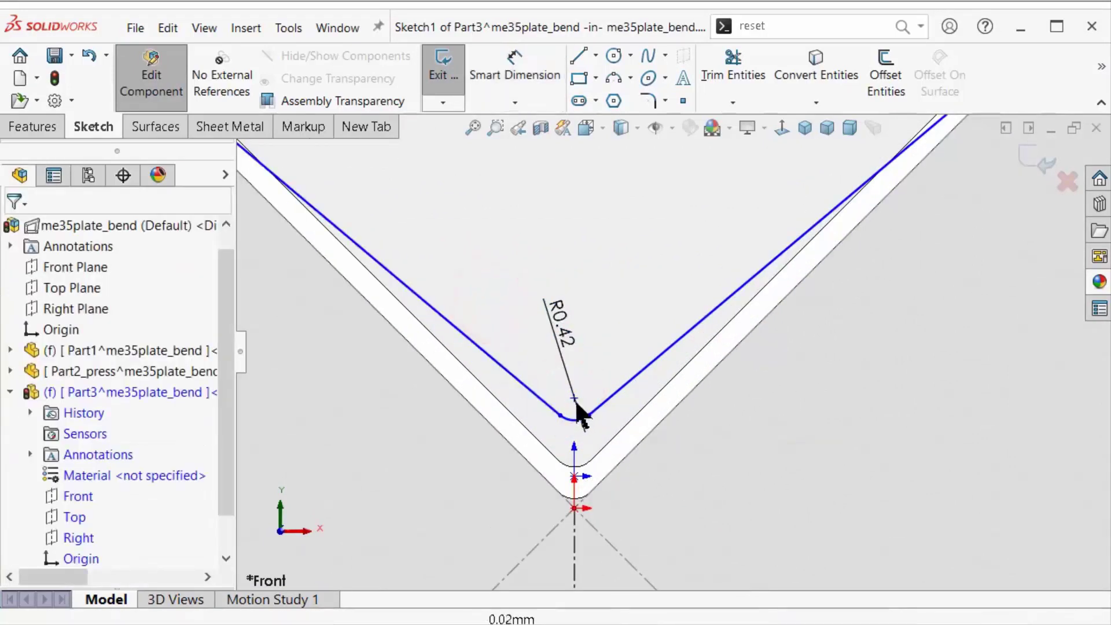
Drag the V's apex point and bend lines higher, then exit Sketch1.
mouse_move(576, 400)
mouse_down()
mouse_move(588, 327)
mouse_move(605, 382)
mouse_up()
scroll(688, 328, up, 1)
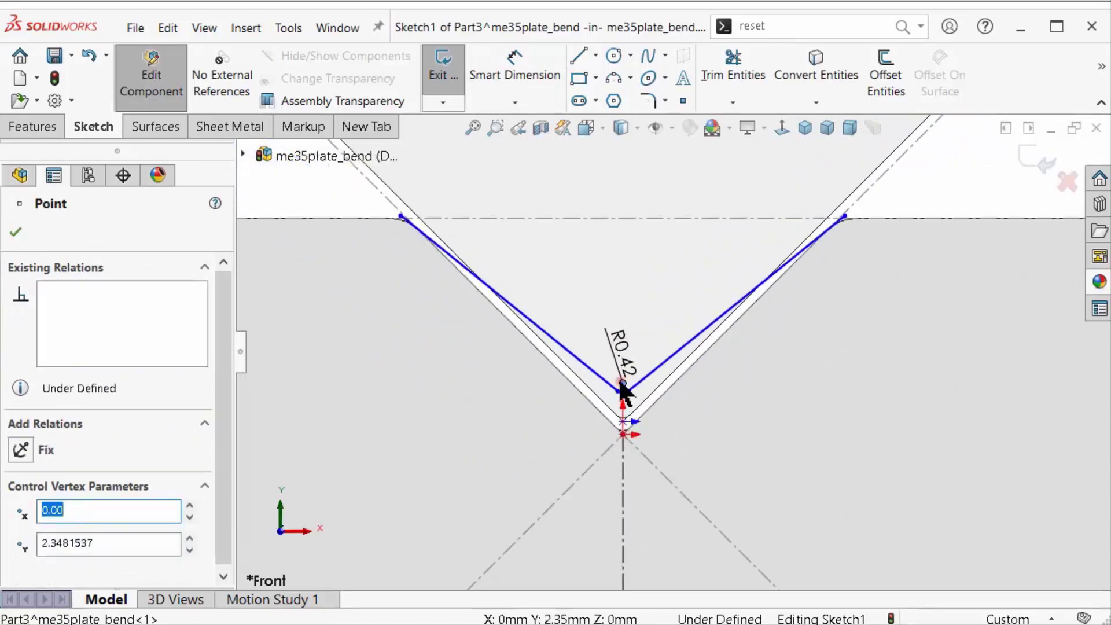
drag(623, 394, 649, 277)
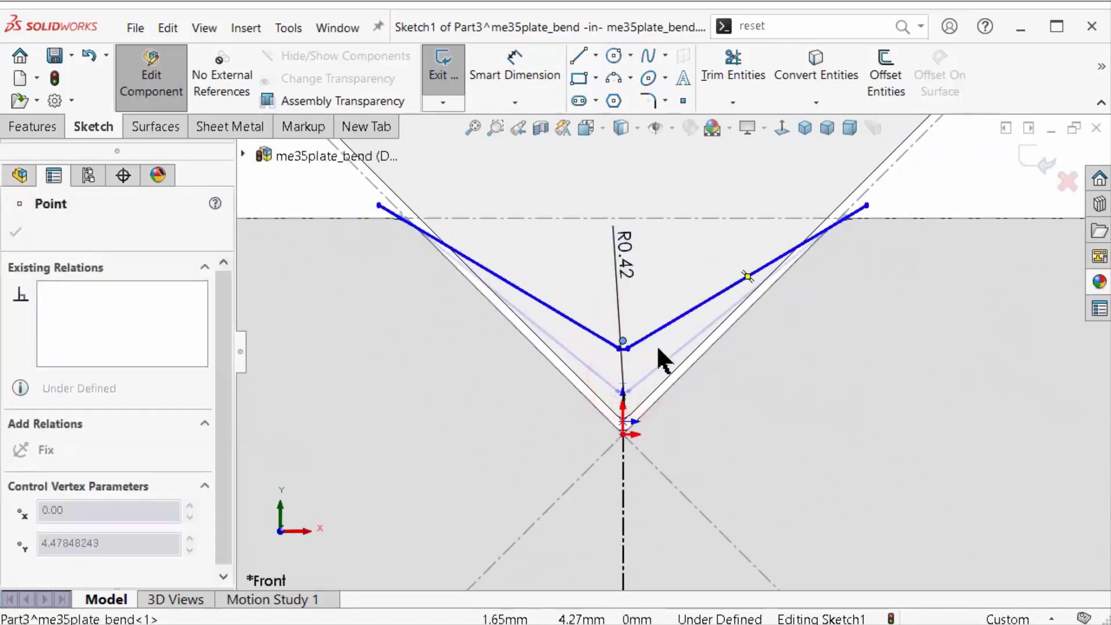
drag(653, 365, 653, 366)
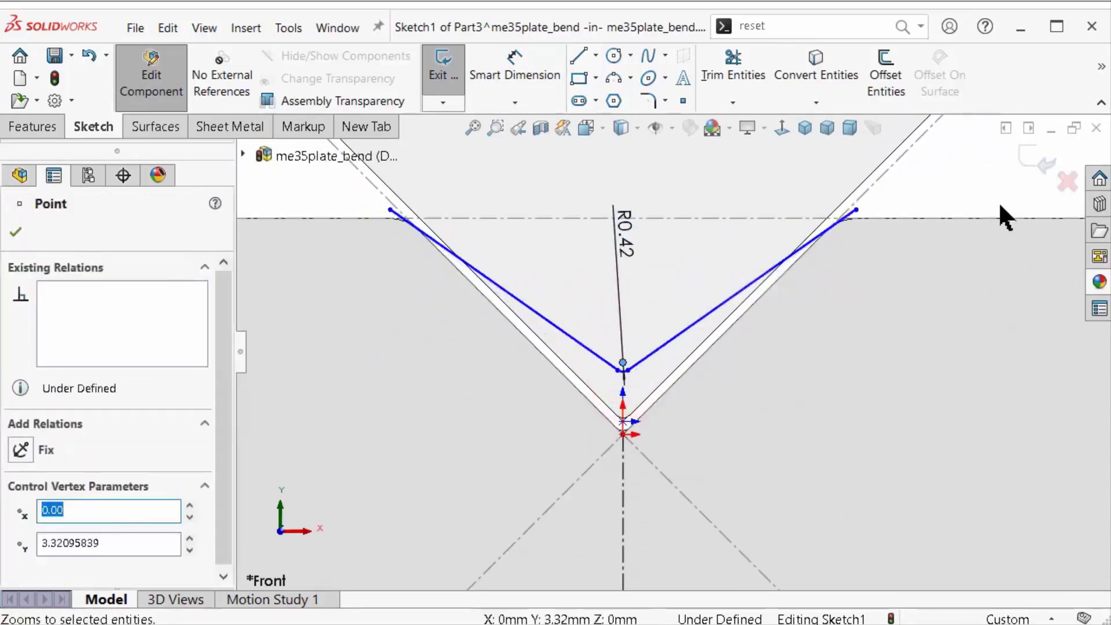
click(1021, 147)
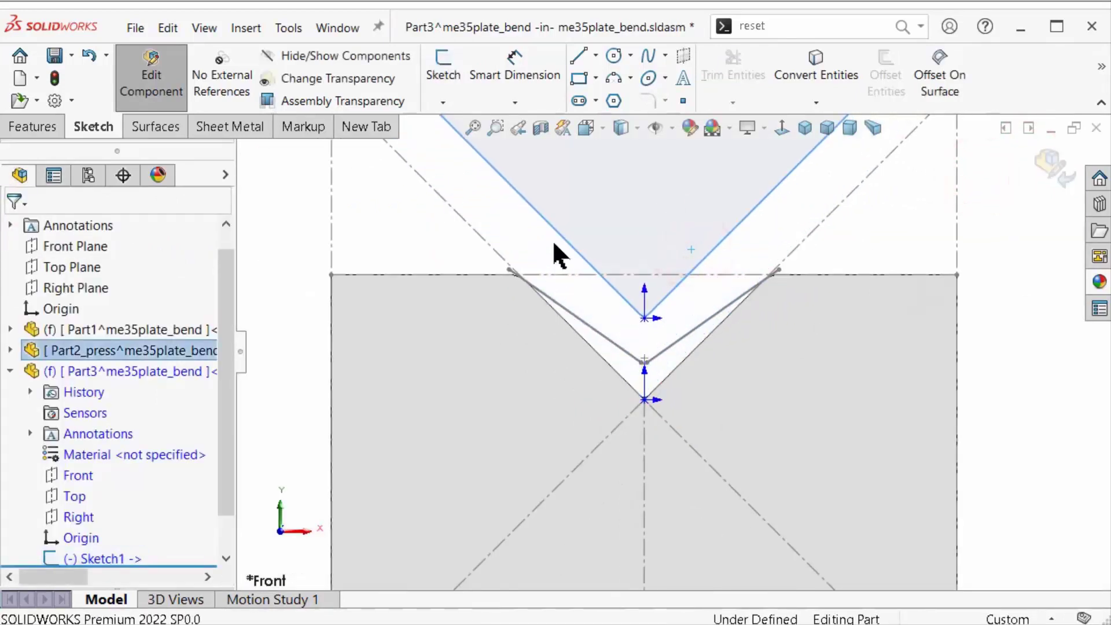
Mate Part2_press's origin coincident to the apex point of Part3's sketch.
click(543, 234)
click(10, 370)
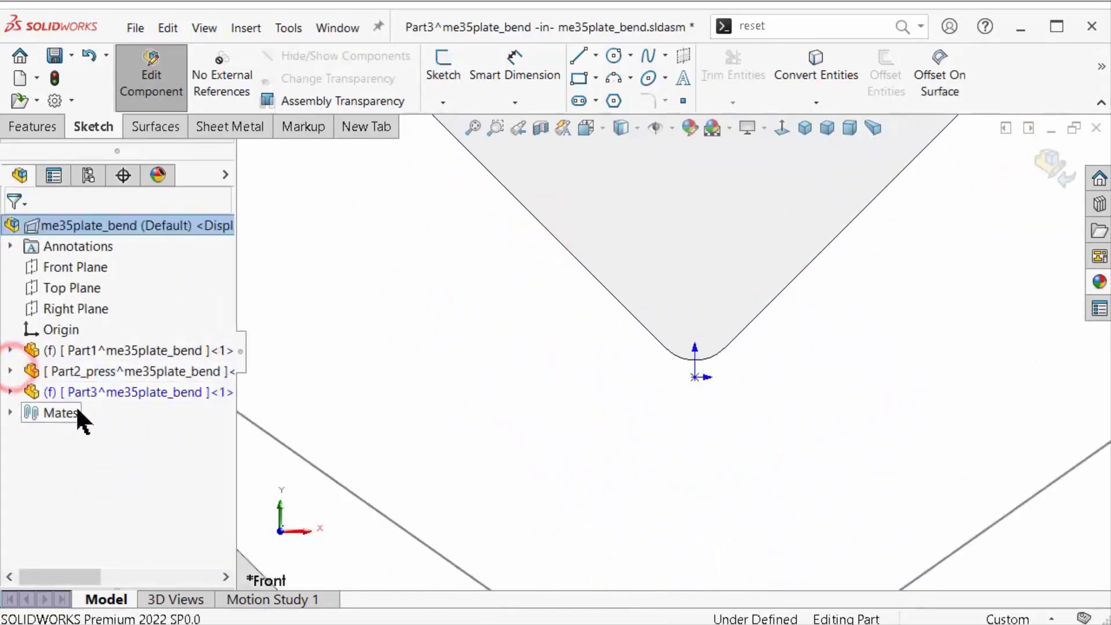
click(10, 371)
click(76, 517)
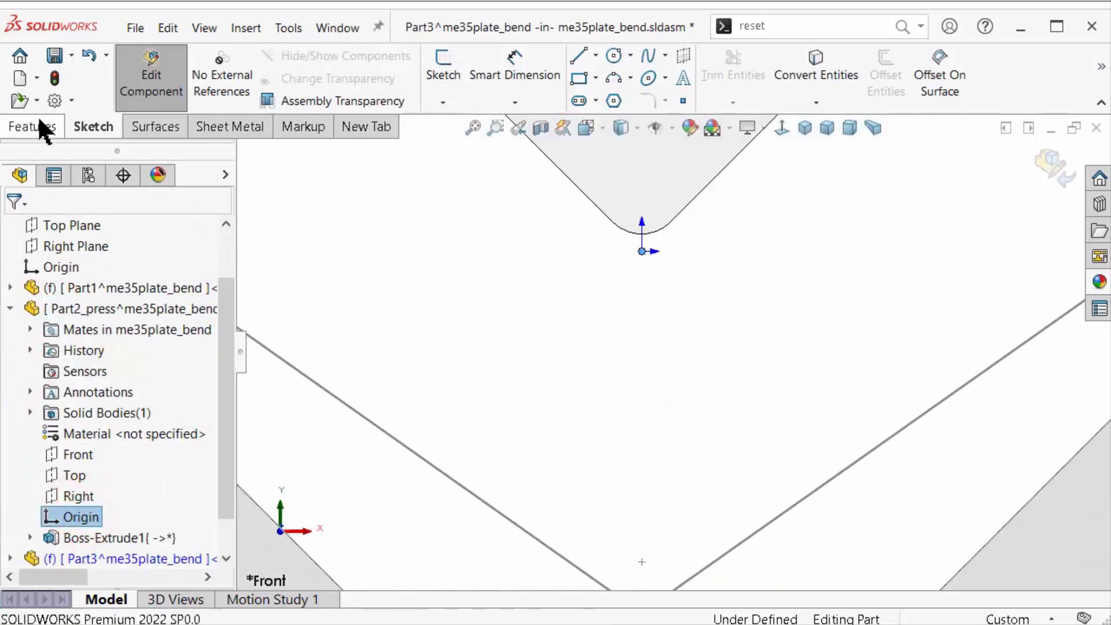
click(1049, 164)
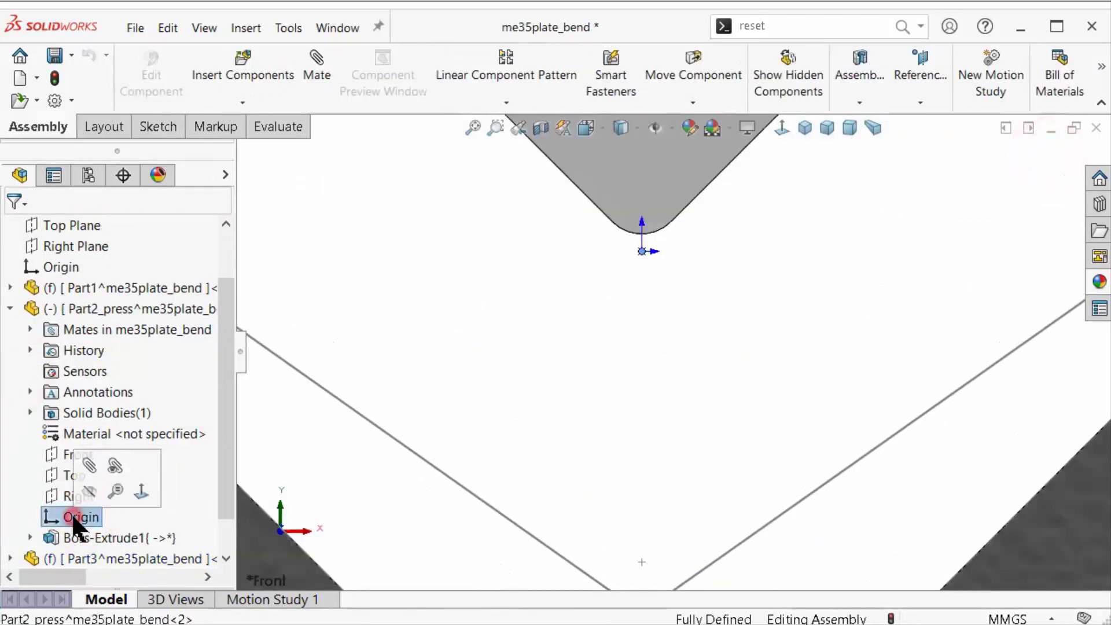
click(633, 510)
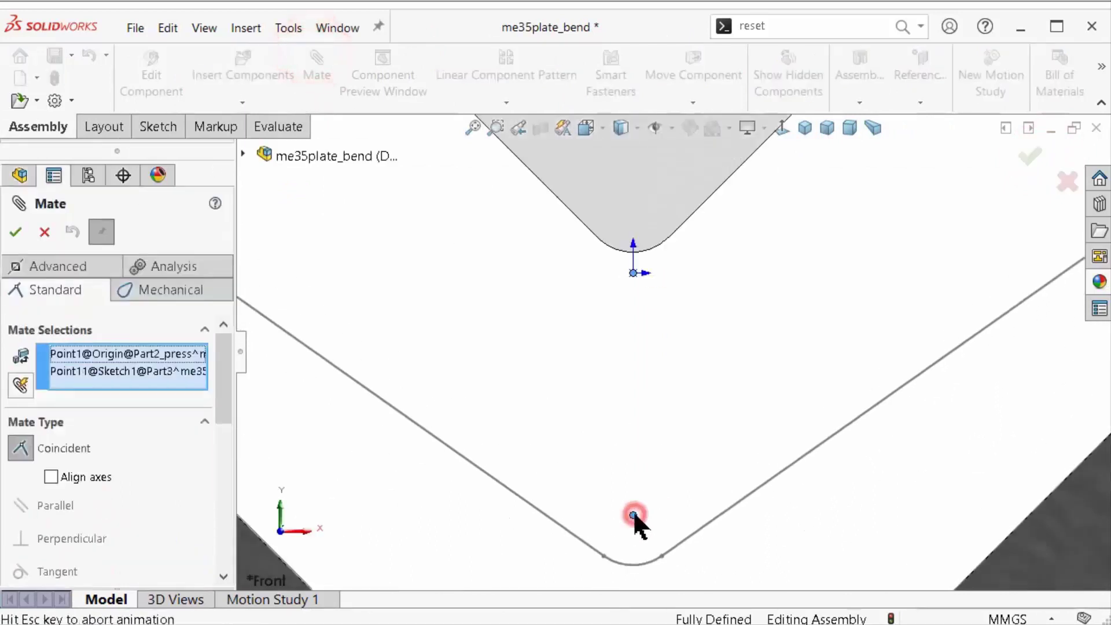
click(16, 232)
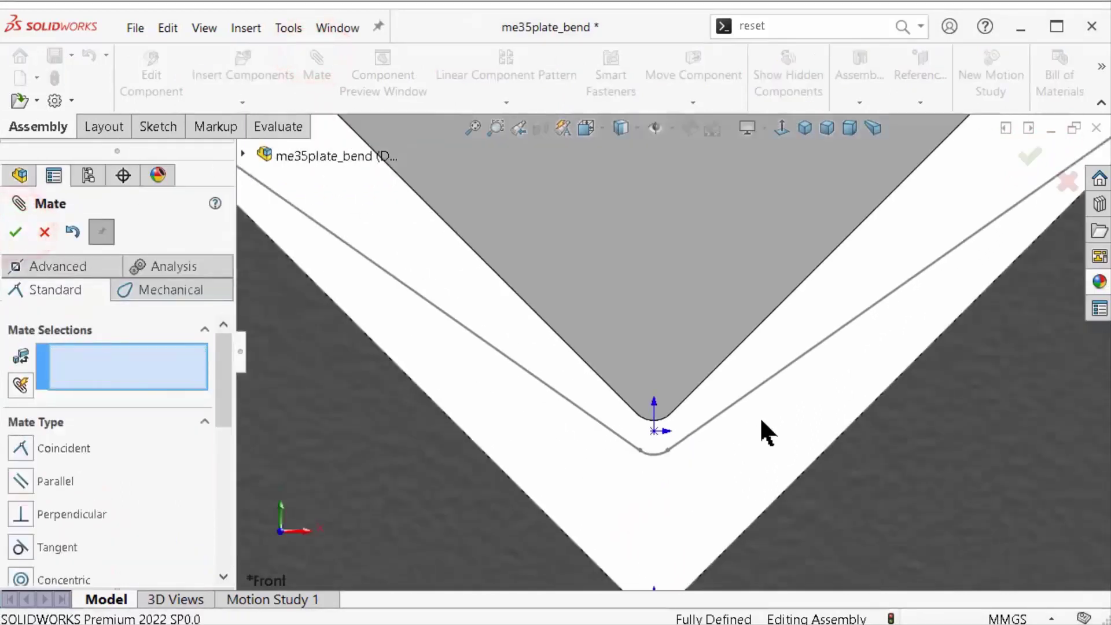
click(1033, 152)
key(f)
click(703, 241)
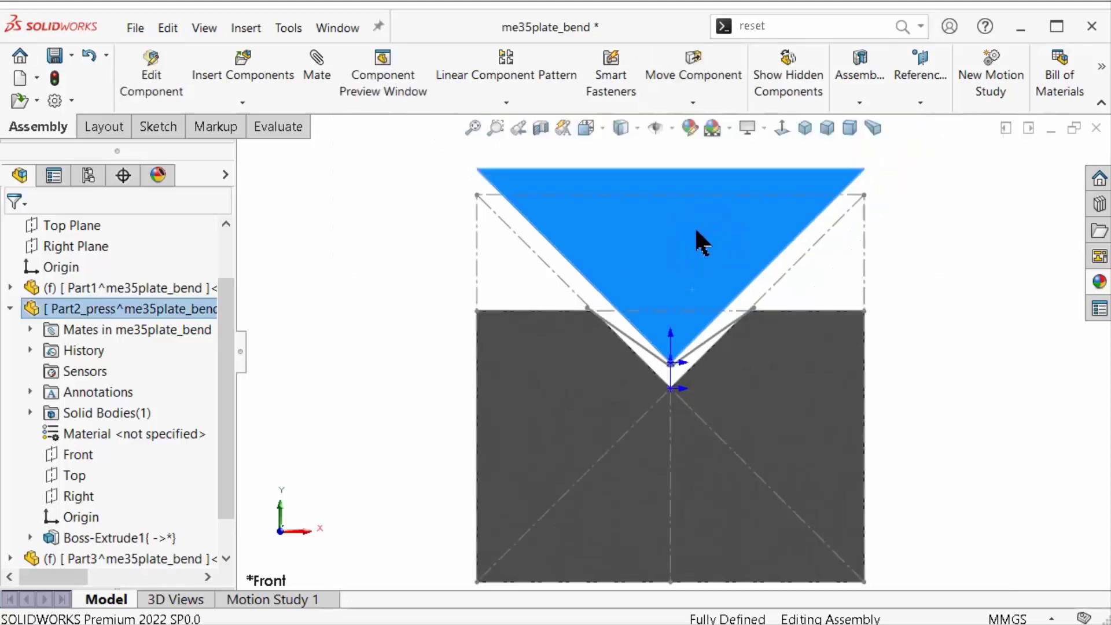
click(692, 250)
click(400, 299)
Edit Part3 and open its Sketch1 in isometric view.
scroll(126, 464, down, 1)
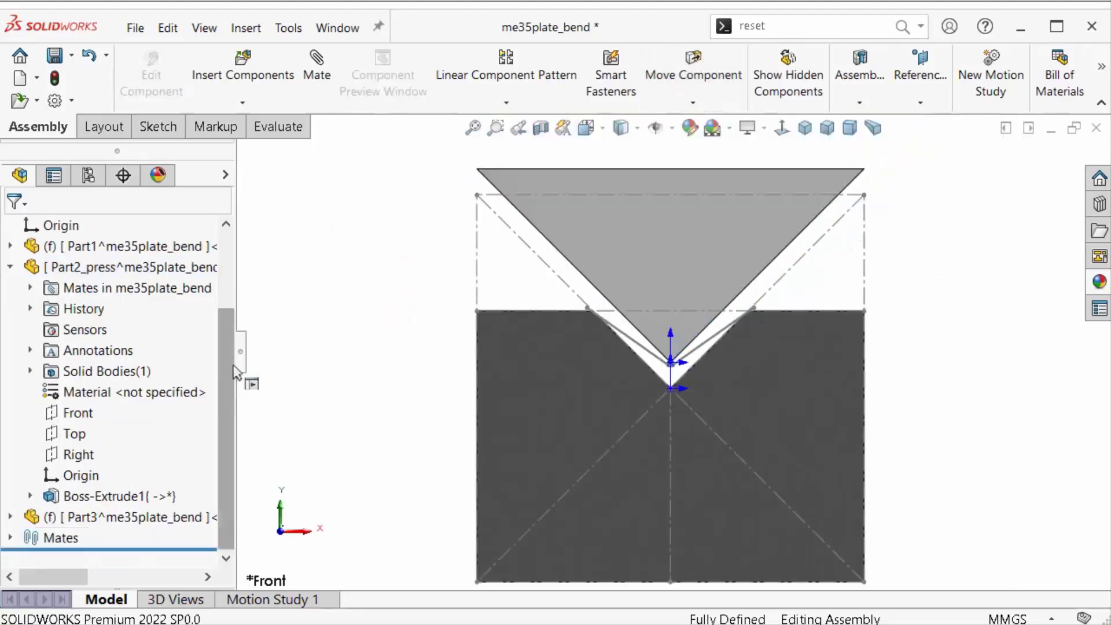
click(154, 517)
click(245, 467)
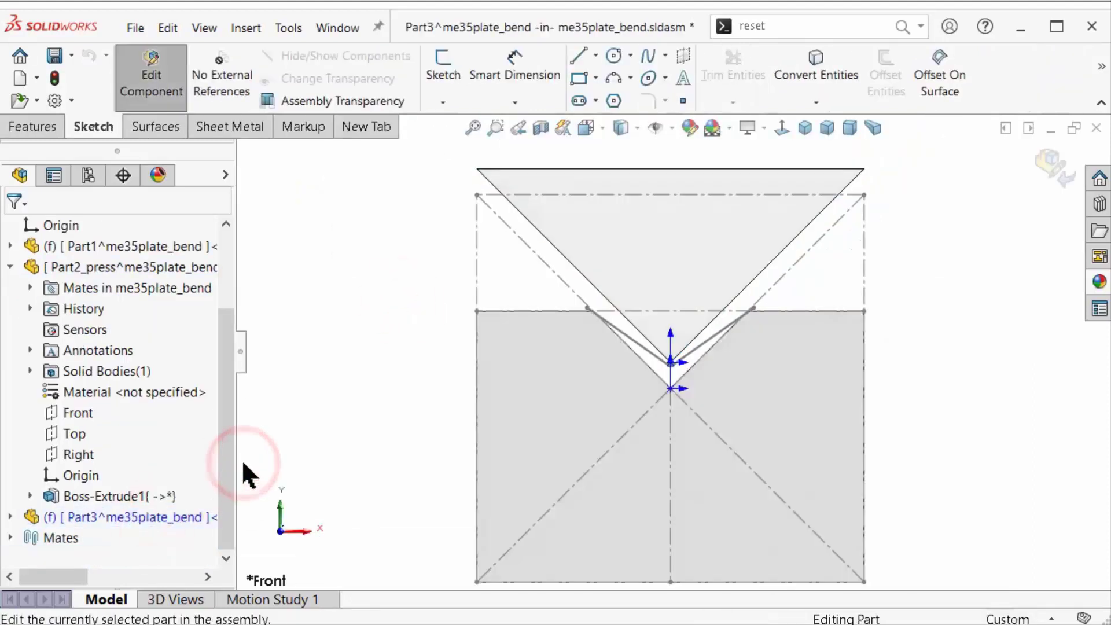
click(10, 517)
click(110, 515)
click(126, 464)
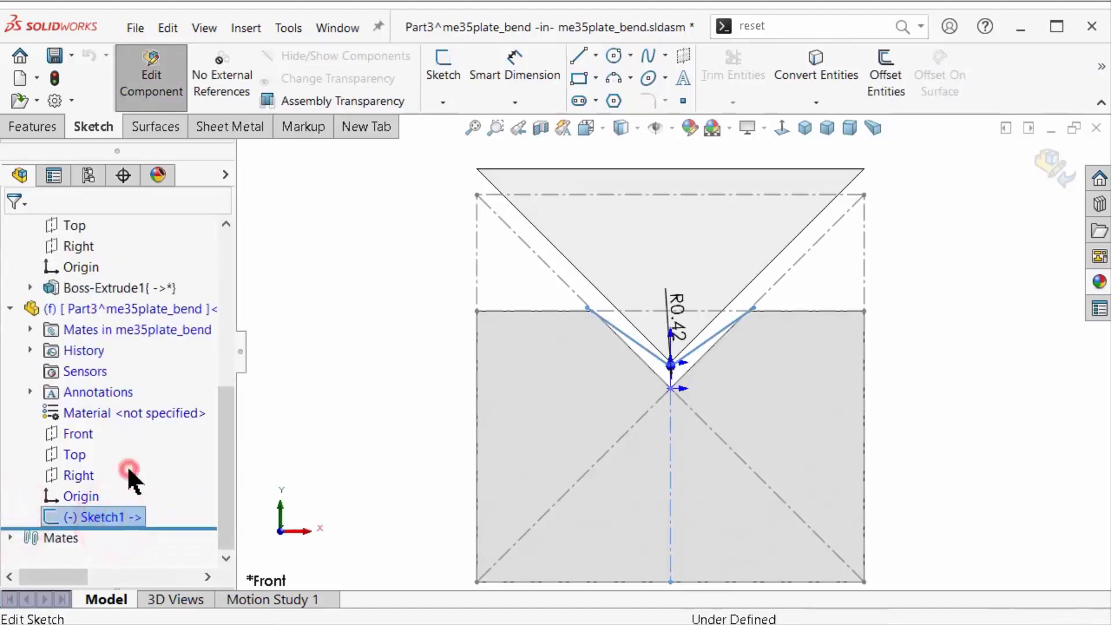
click(778, 127)
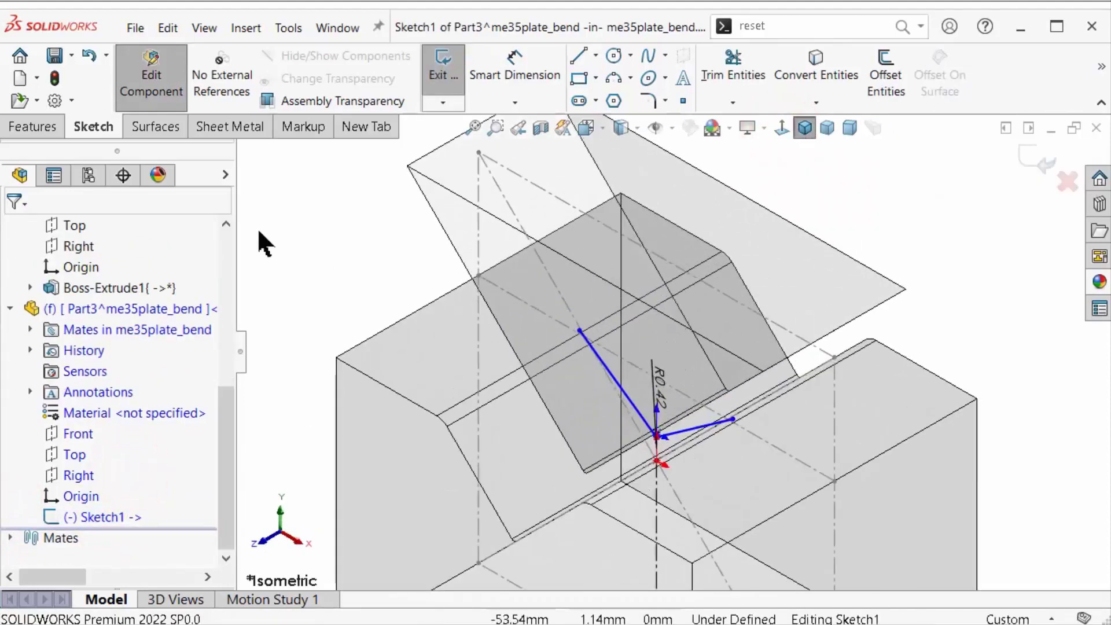
click(32, 129)
Thin-extrude the sketch 20 mm mid plane with 0.42 mm thickness, reversed.
click(468, 78)
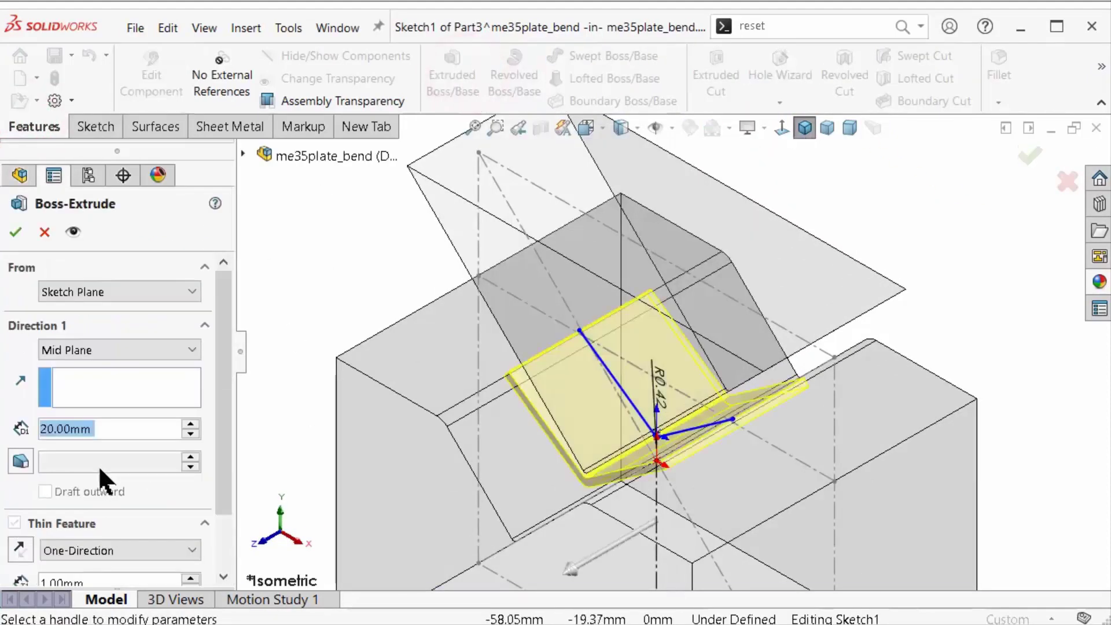
drag(226, 313, 225, 399)
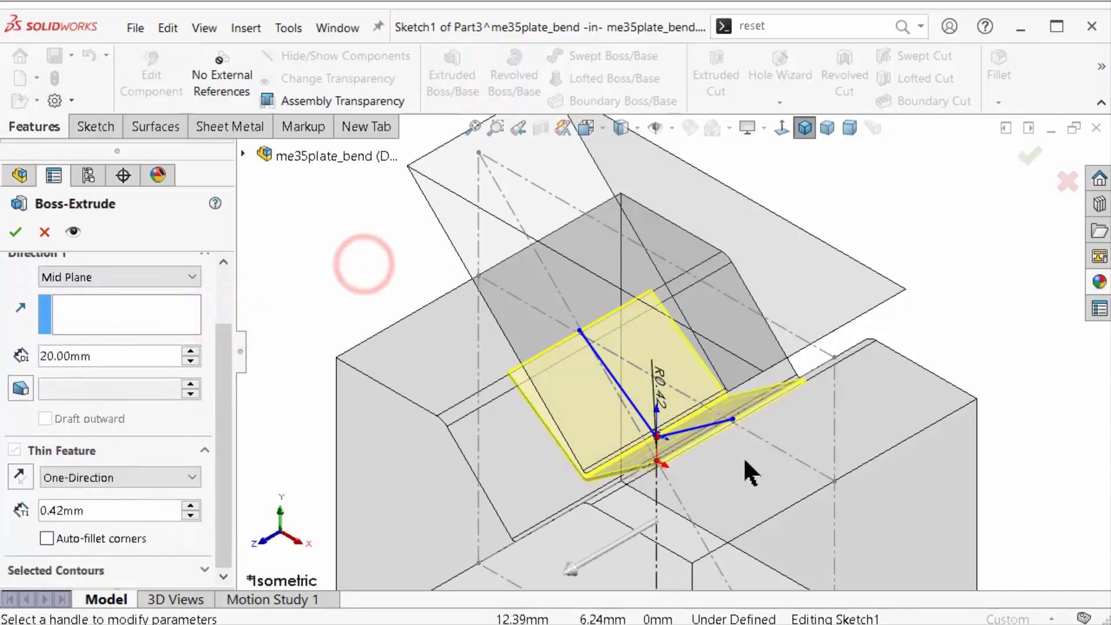
middle_drag(749, 472, 801, 322)
scroll(612, 416, down, 8)
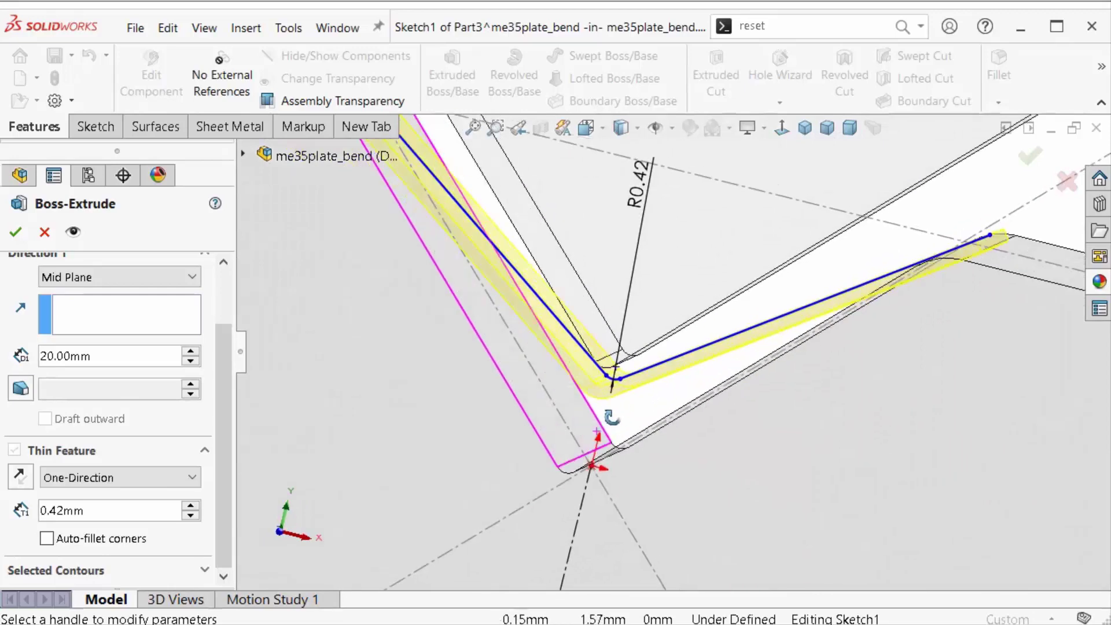
middle_drag(611, 416, 191, 431)
click(20, 483)
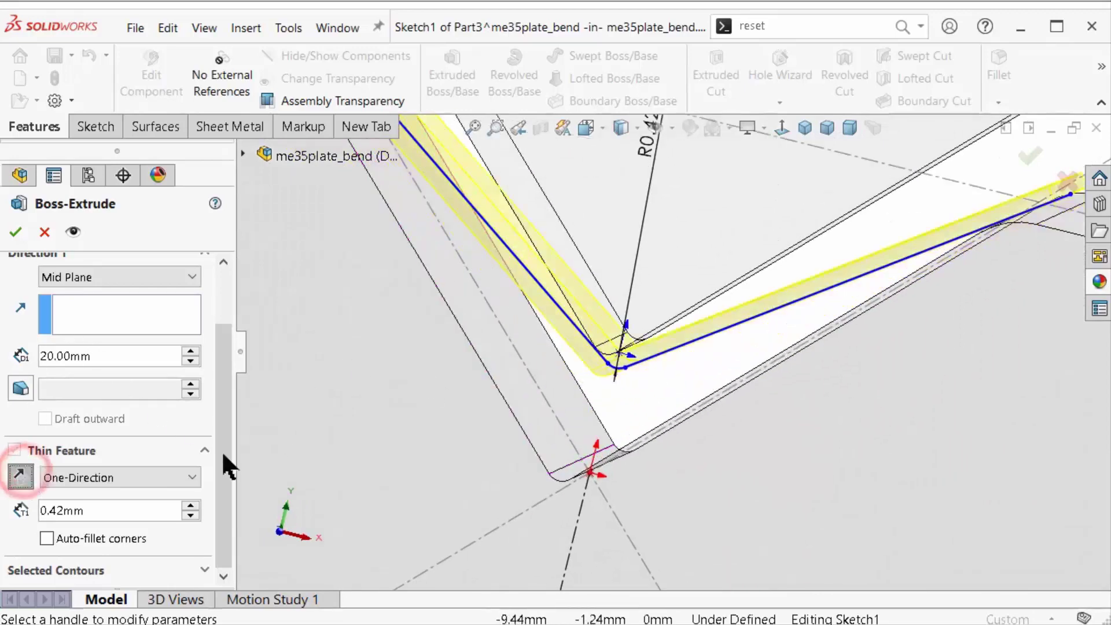
click(1027, 160)
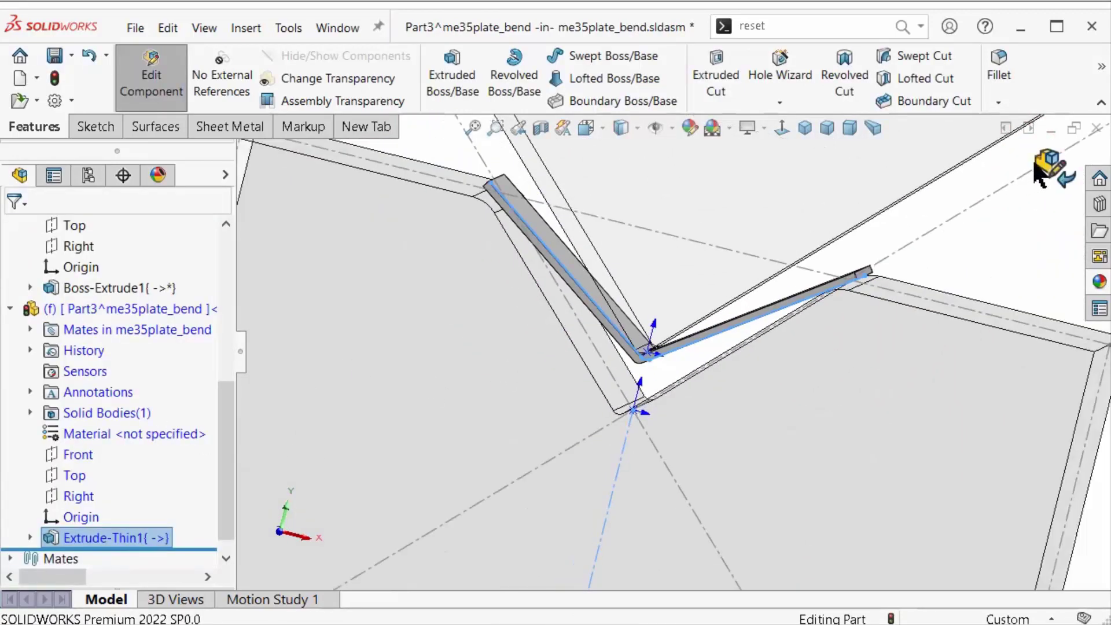
Return to the assembly, make Part3 float, reposition the press and rebuild.
click(1046, 169)
scroll(992, 231, down, 5)
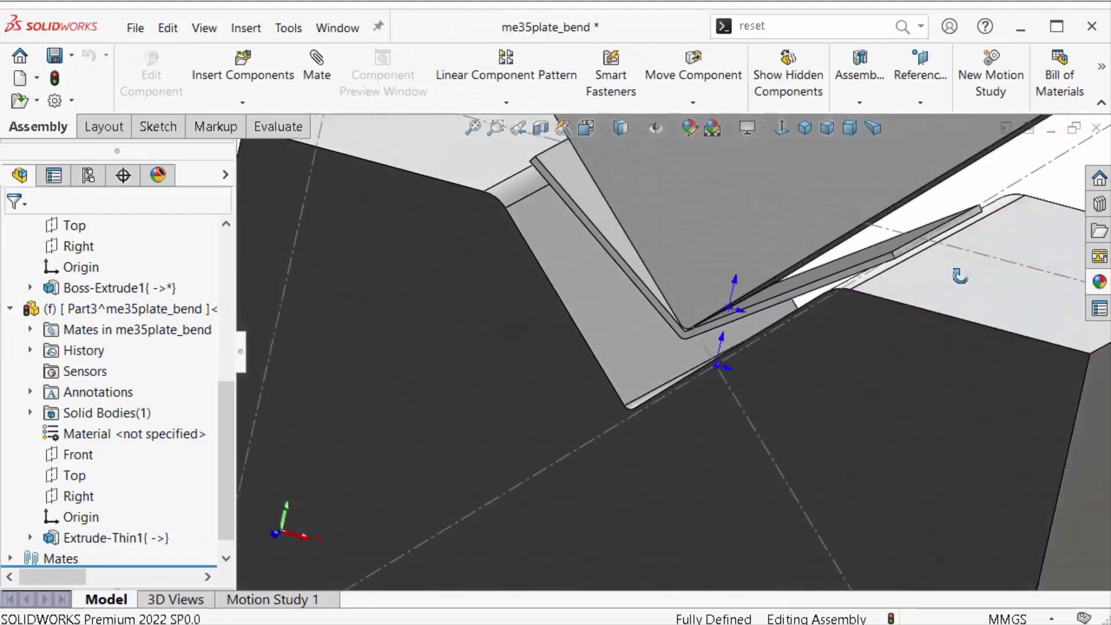
right_click(103, 303)
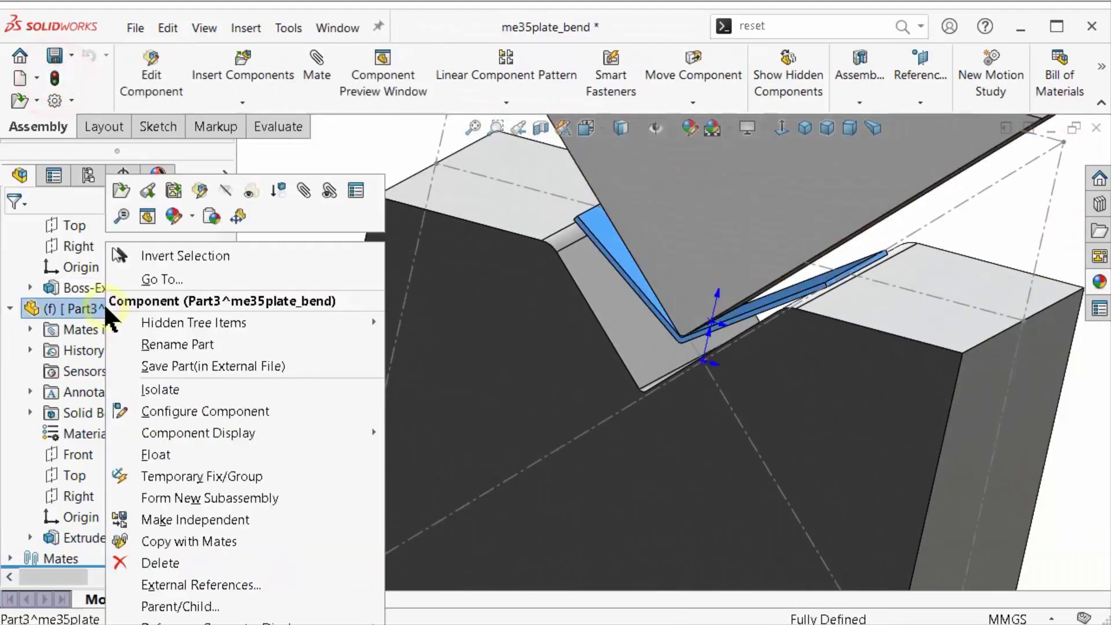
click(181, 453)
scroll(640, 422, up, 3)
drag(724, 257, 731, 197)
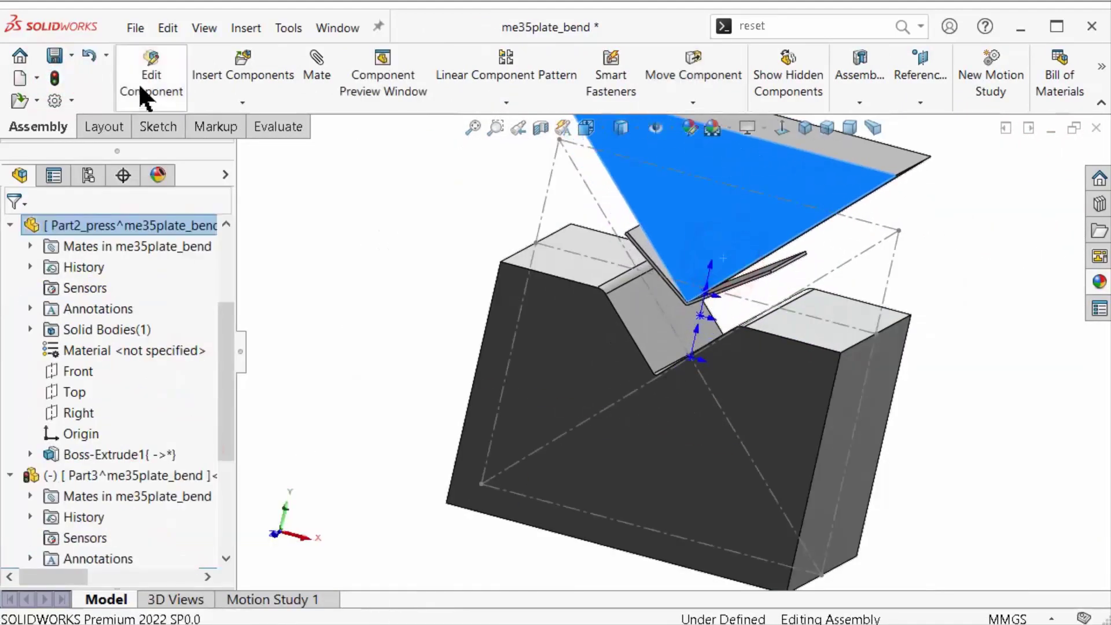
click(54, 78)
Push the press down into the die from a front view and rebuild.
middle_drag(686, 270, 697, 268)
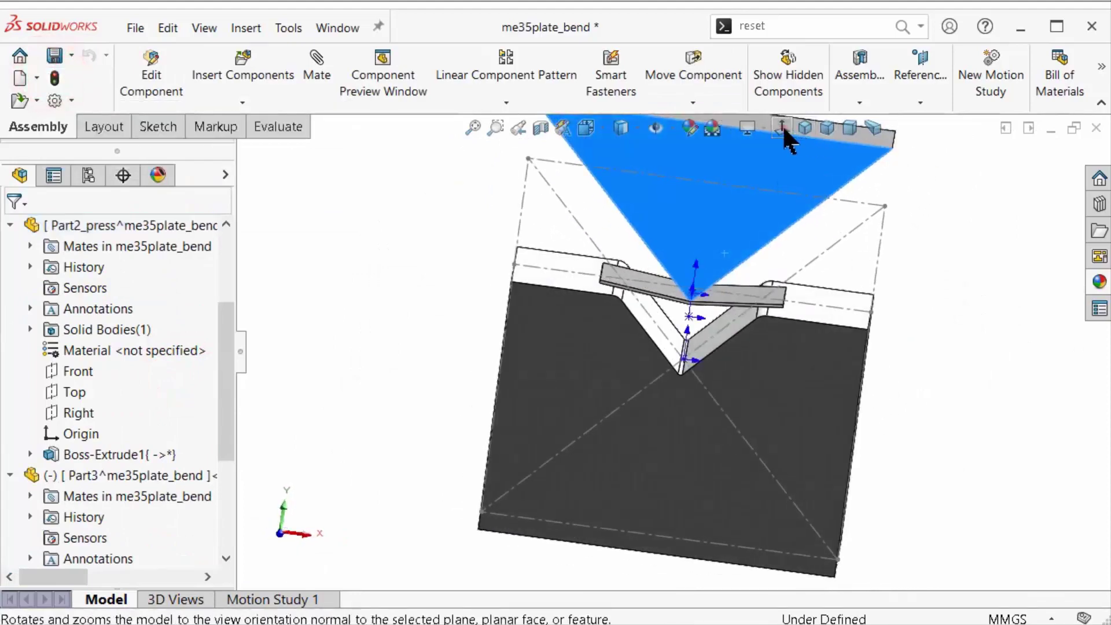
click(782, 126)
click(665, 240)
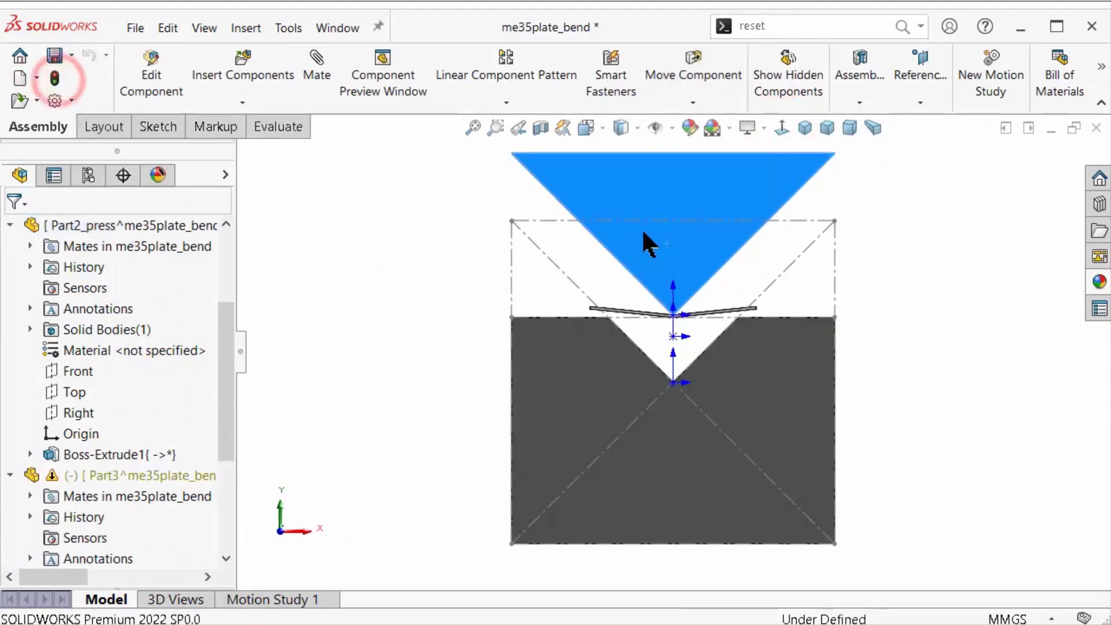
drag(648, 244, 641, 356)
click(55, 78)
Select the plate Part3 and start editing it again.
scroll(514, 280, down, 3)
scroll(430, 302, down, 3)
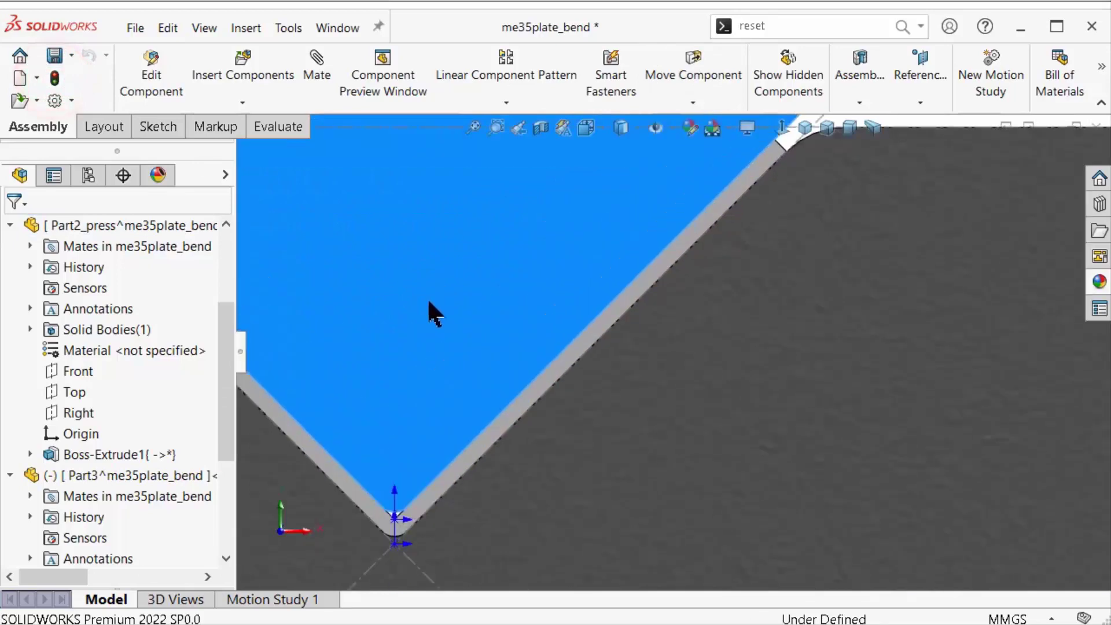
scroll(419, 512, down, 3)
scroll(663, 434, down, 3)
click(570, 412)
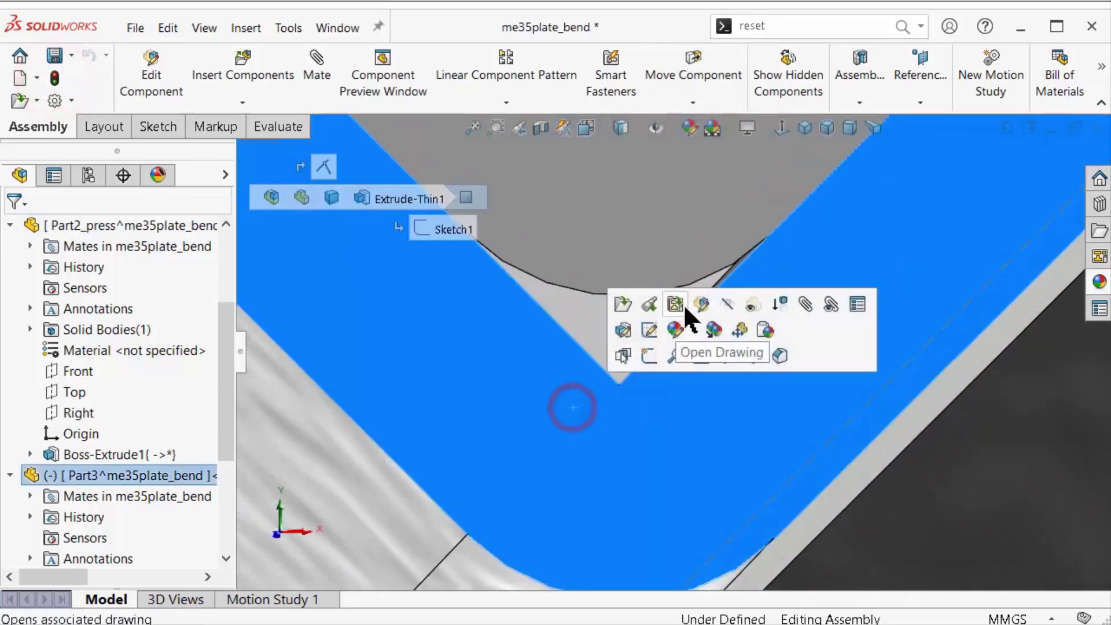
click(695, 298)
scroll(146, 445, down, 2)
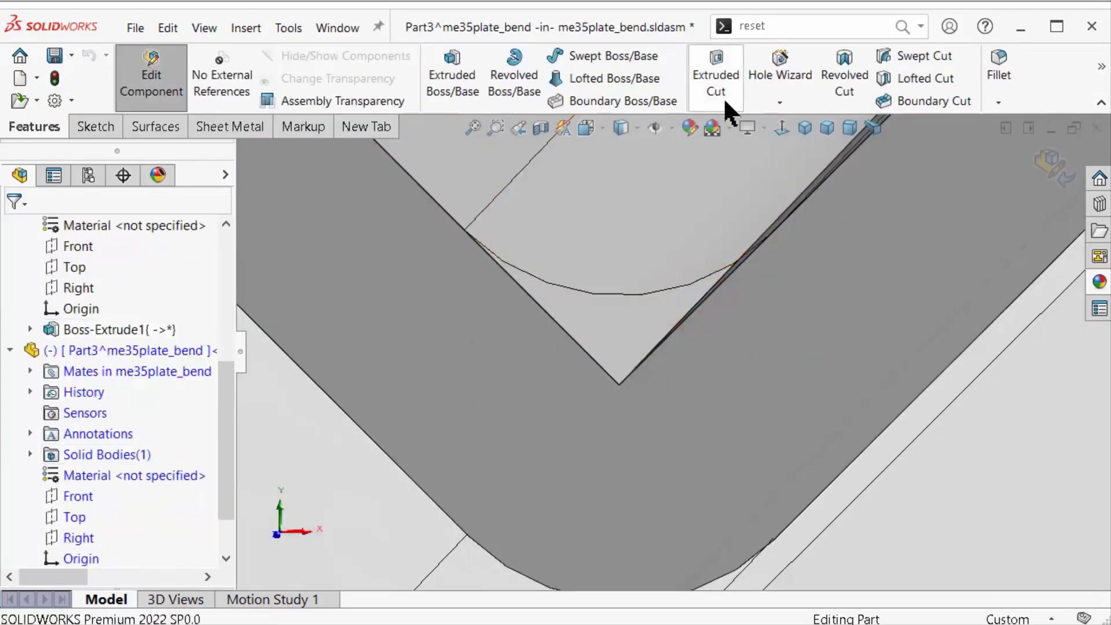
Fillet the sheet's inner V-bend edge with a 0.42 mm radius.
click(998, 62)
drag(227, 338, 231, 425)
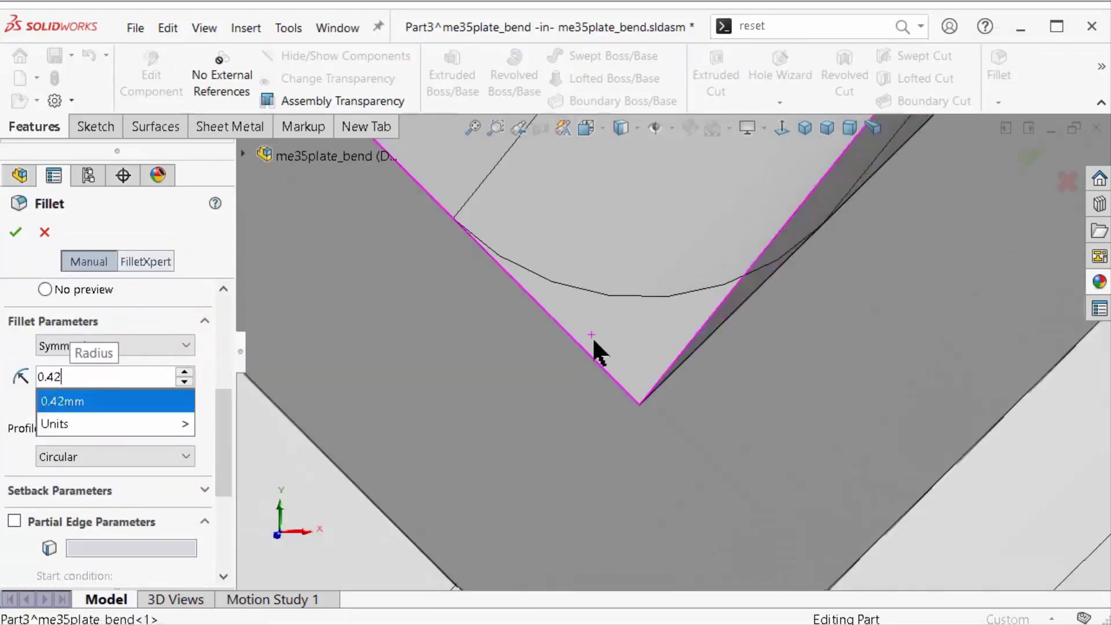
click(664, 343)
scroll(208, 396, up, 5)
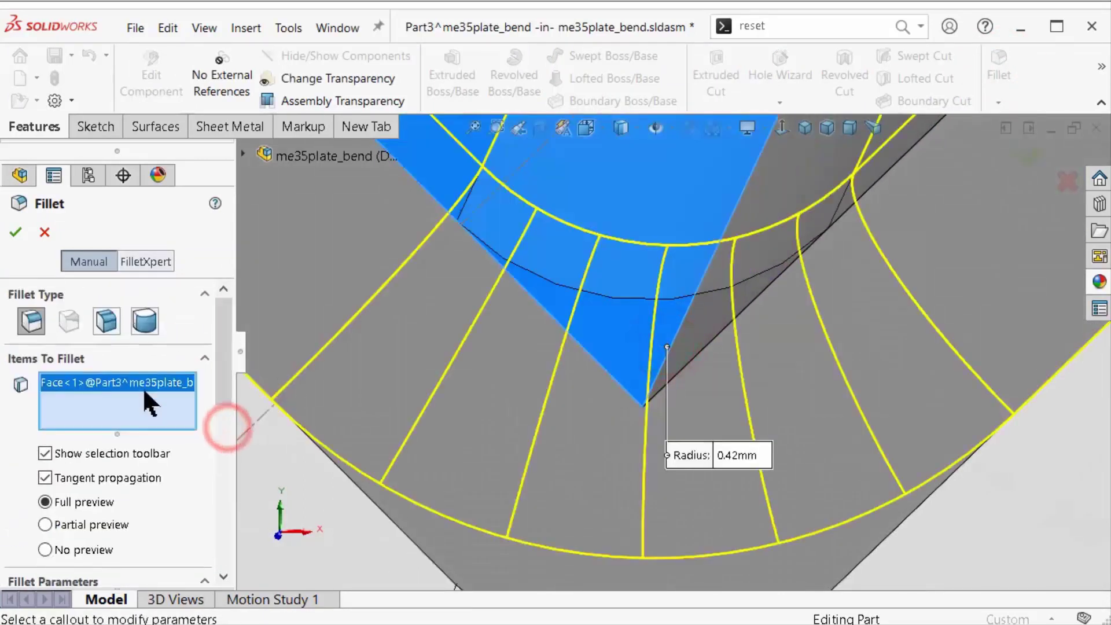
click(174, 411)
key(Delete)
click(674, 325)
middle_drag(312, 412, 367, 243)
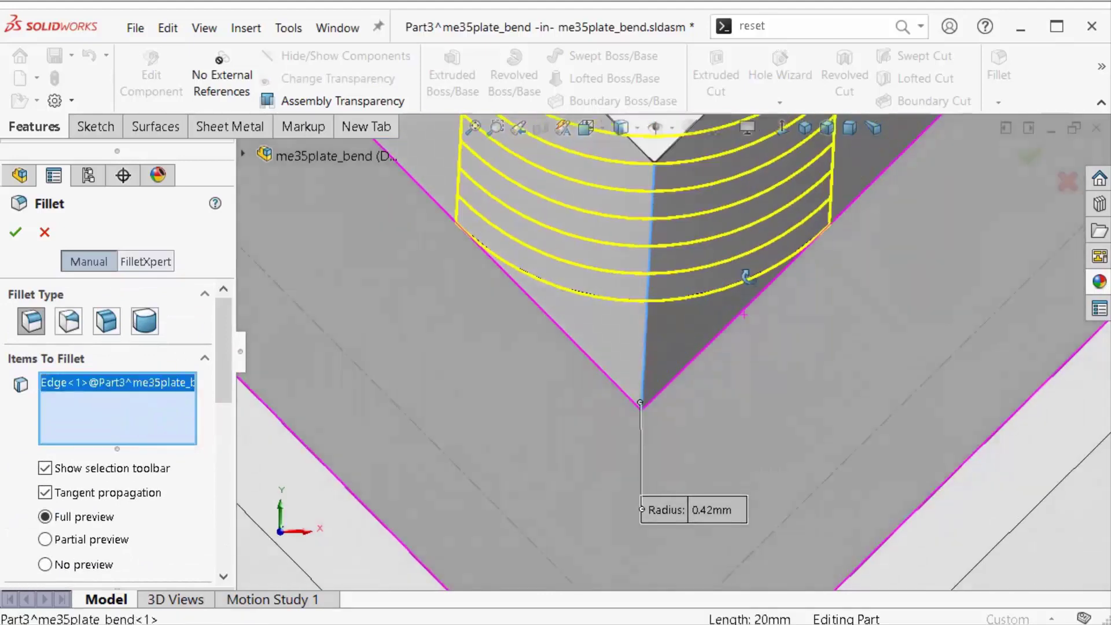
click(16, 232)
Finish editing the sheet and rebuild so it follows the punch.
click(1072, 165)
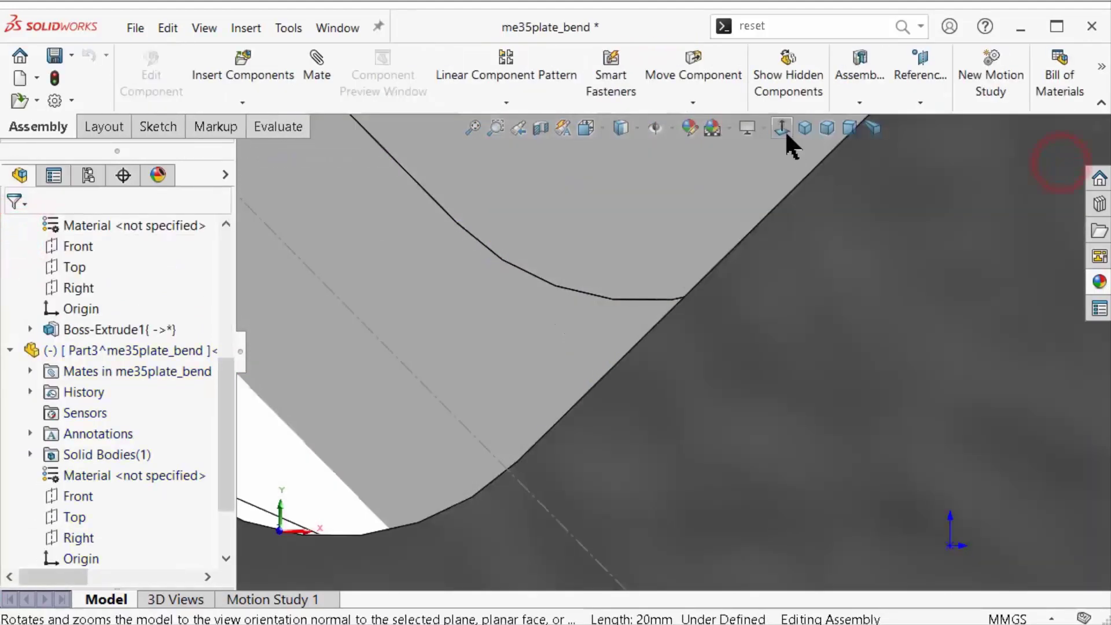
click(783, 127)
scroll(803, 283, down, 5)
middle_drag(793, 292, 694, 248)
scroll(694, 248, up, 5)
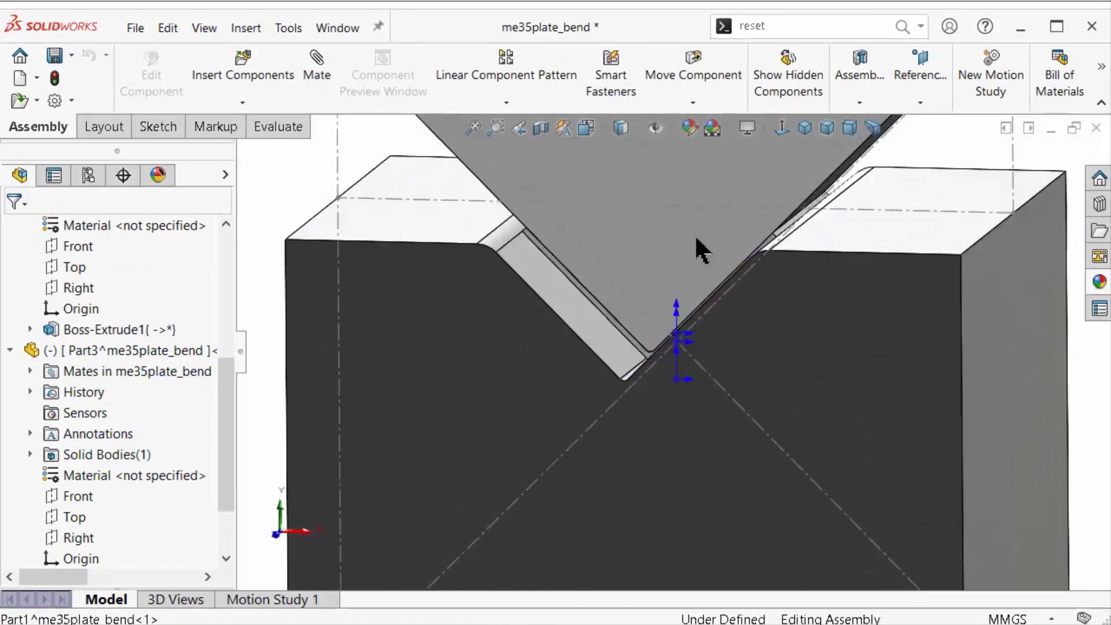
click(694, 248)
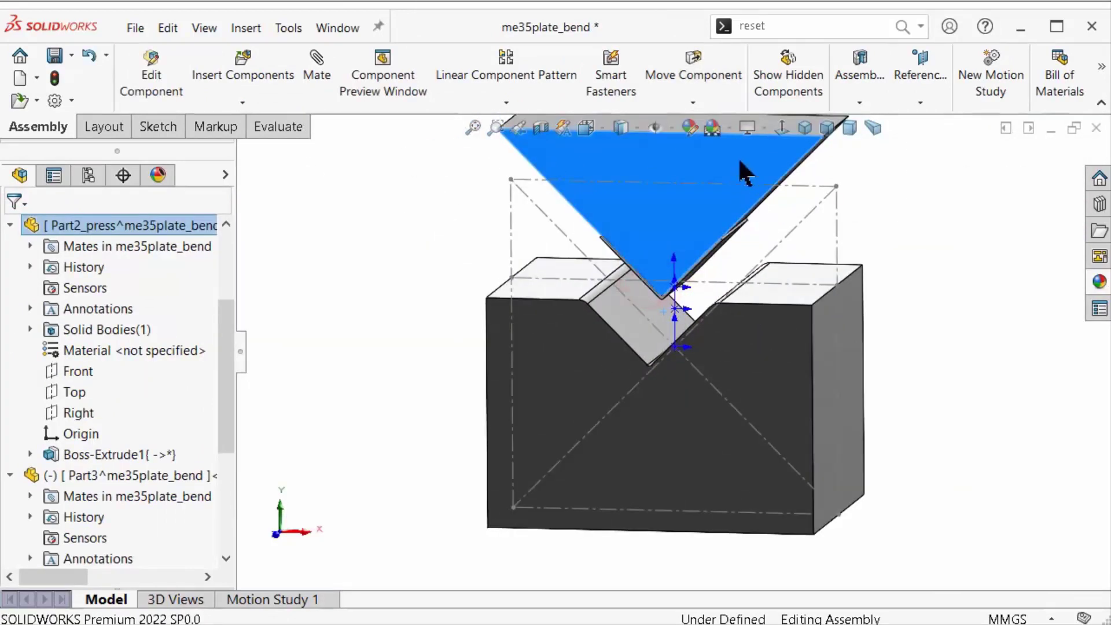
click(55, 78)
click(372, 254)
Apply the polished steel appearance to the punch component.
click(10, 475)
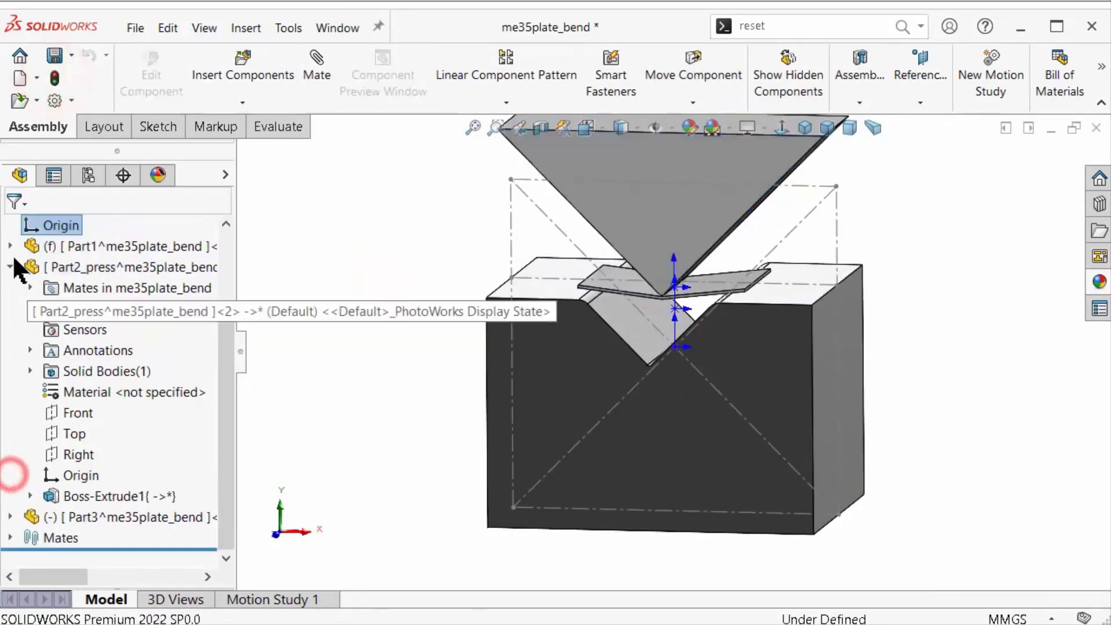
click(10, 268)
click(133, 371)
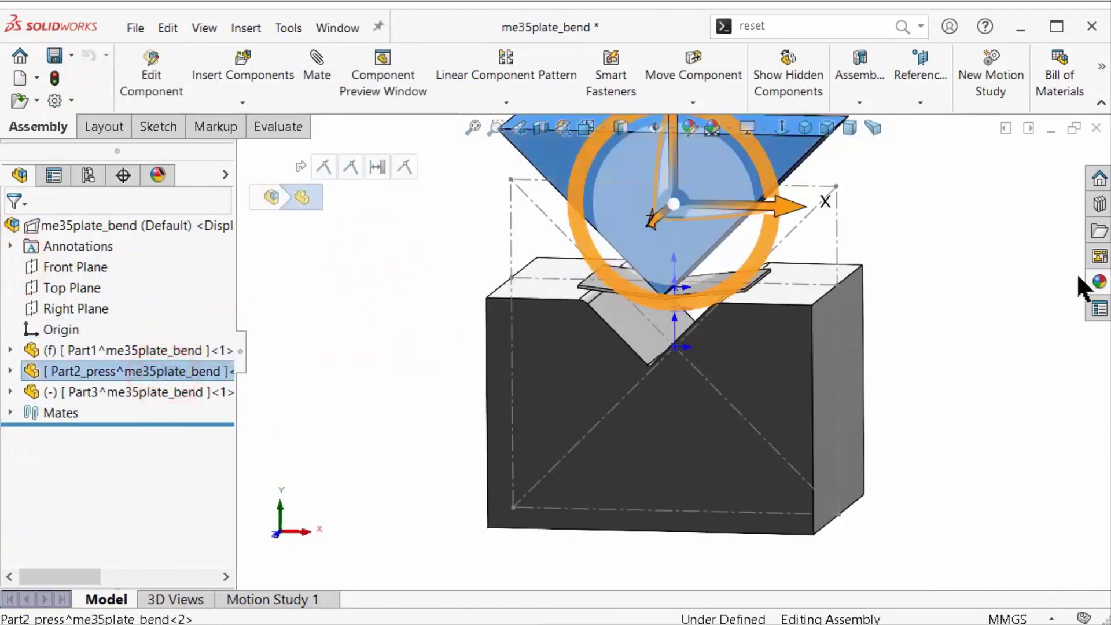
click(1099, 282)
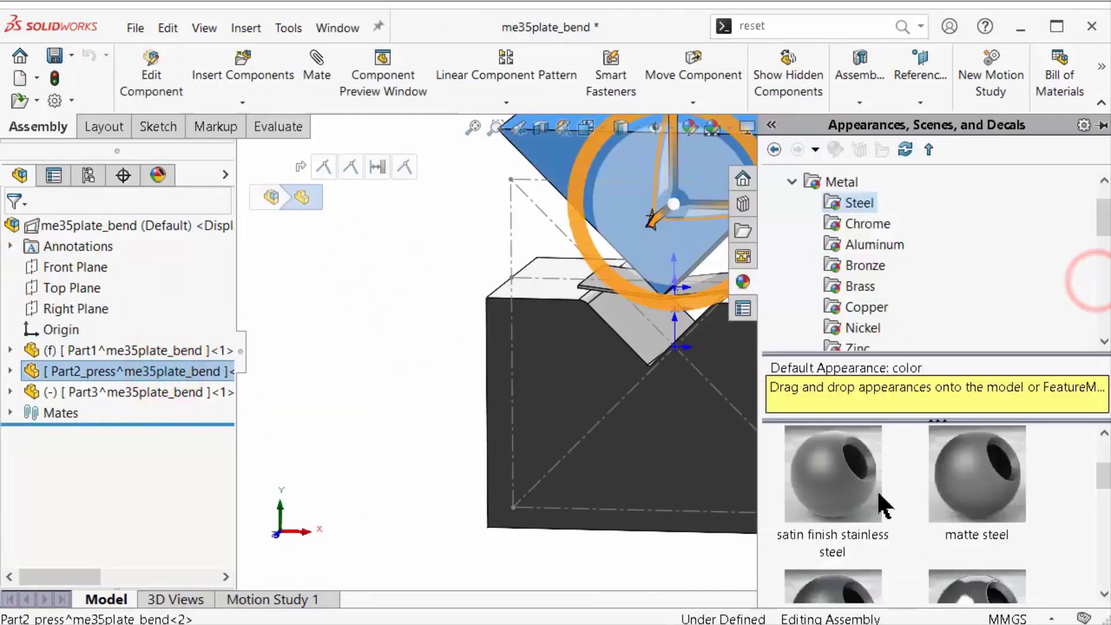
click(407, 298)
click(144, 393)
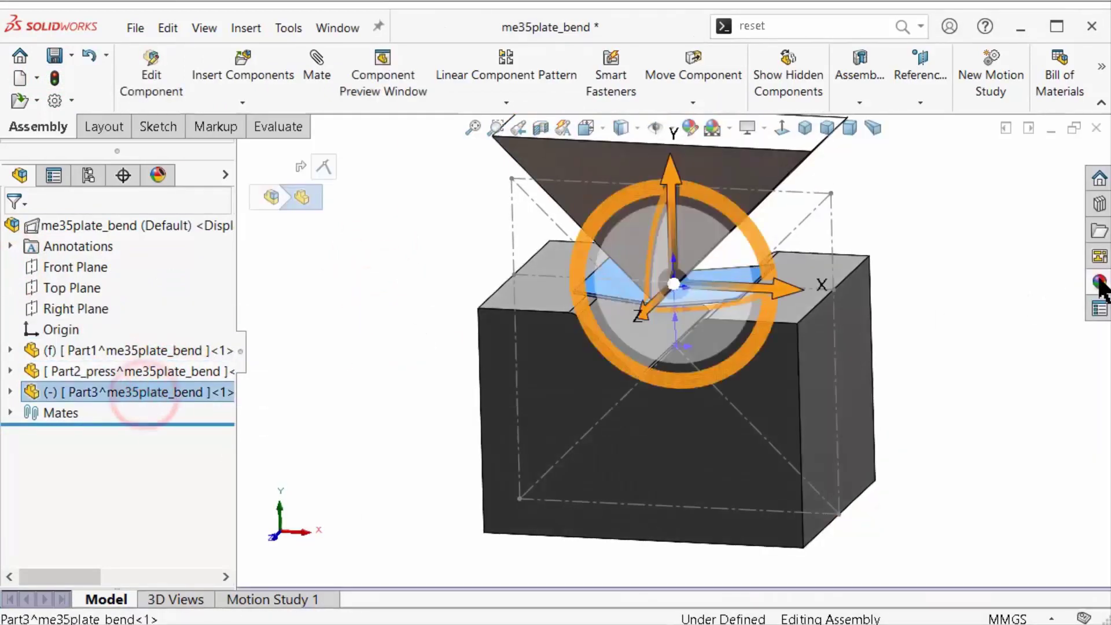
click(1100, 282)
drag(1103, 478, 1104, 463)
click(845, 474)
click(317, 284)
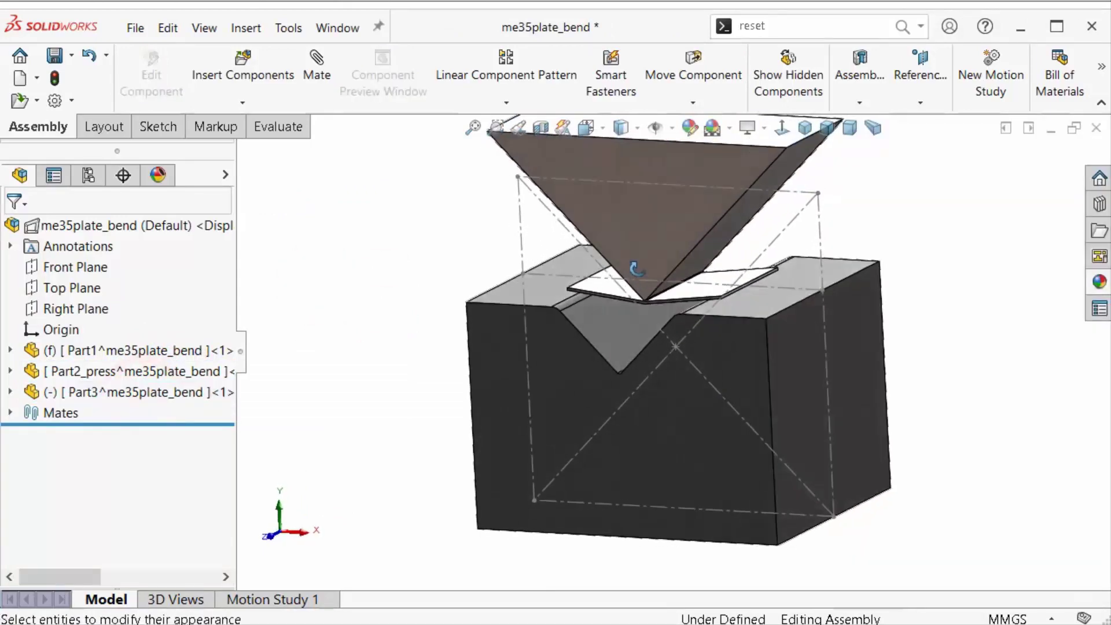
Test-move the punch down into the die and back, then undo the move.
click(824, 213)
click(893, 161)
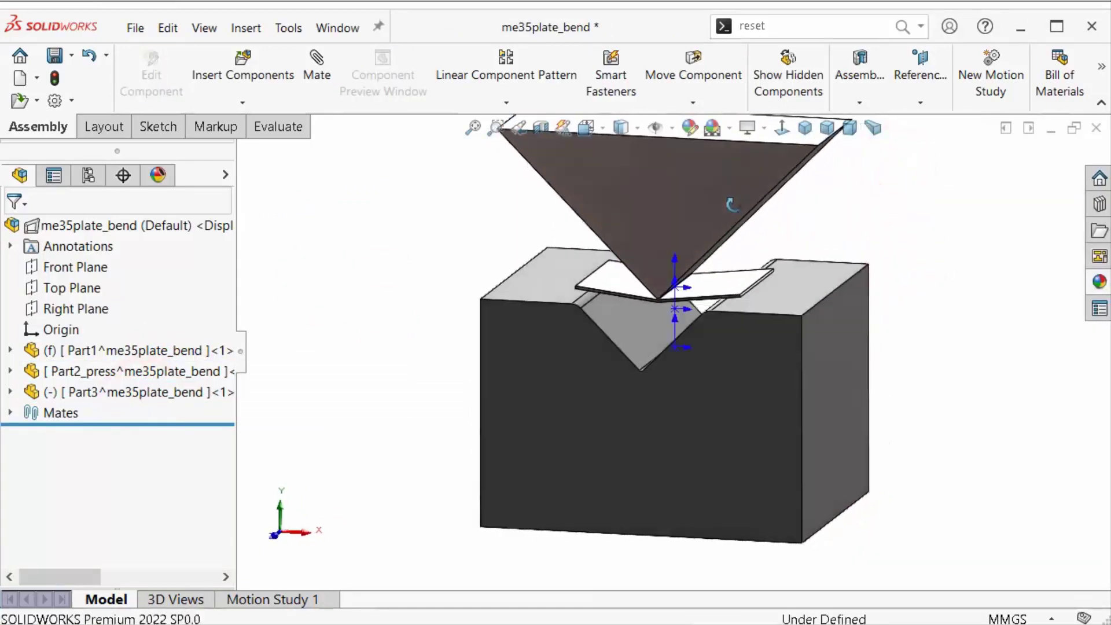
drag(722, 173, 721, 204)
click(55, 78)
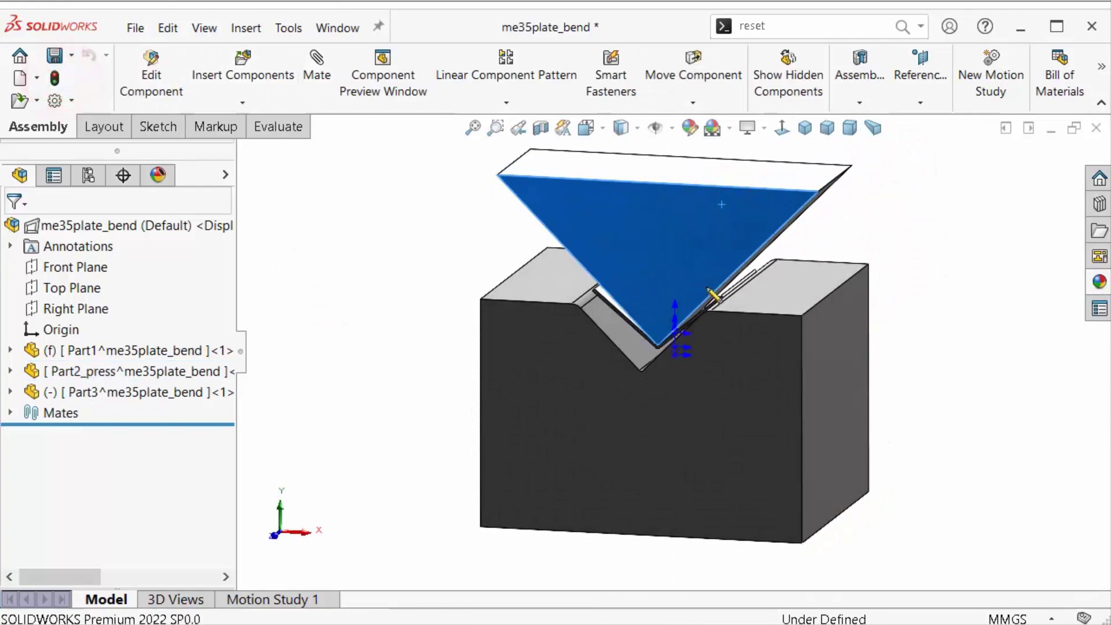
middle_drag(720, 242, 665, 291)
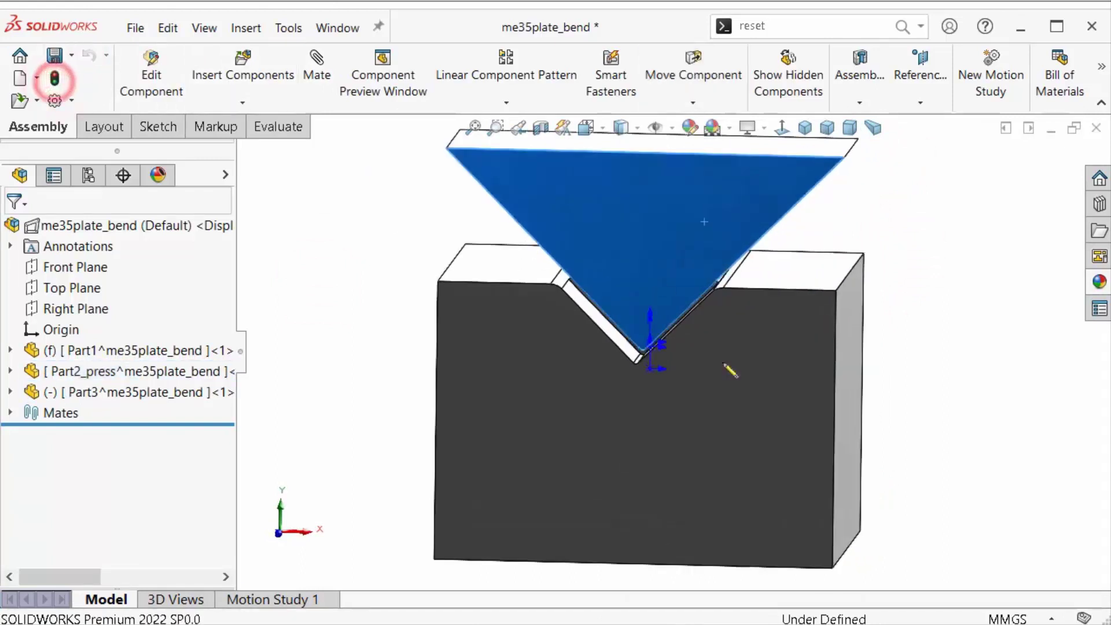
scroll(723, 361, down, 3)
scroll(695, 335, up, 2)
scroll(688, 324, up, 1)
mouse_move(703, 362)
middle_down()
mouse_move(657, 385)
mouse_move(677, 414)
mouse_move(652, 309)
middle_up()
drag(653, 309, 625, 180)
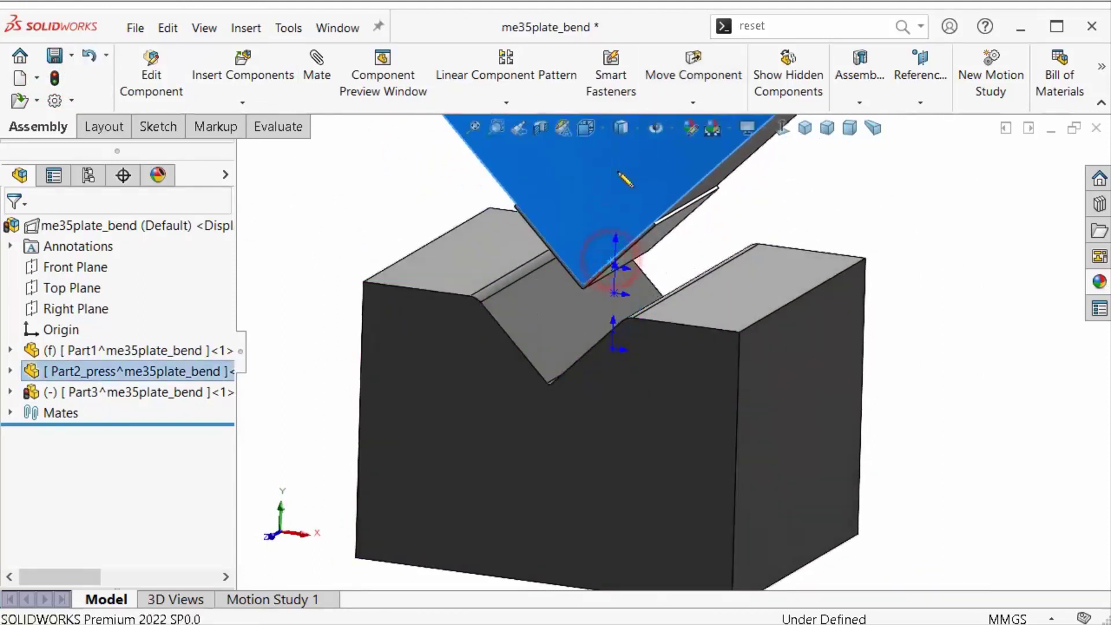
click(88, 55)
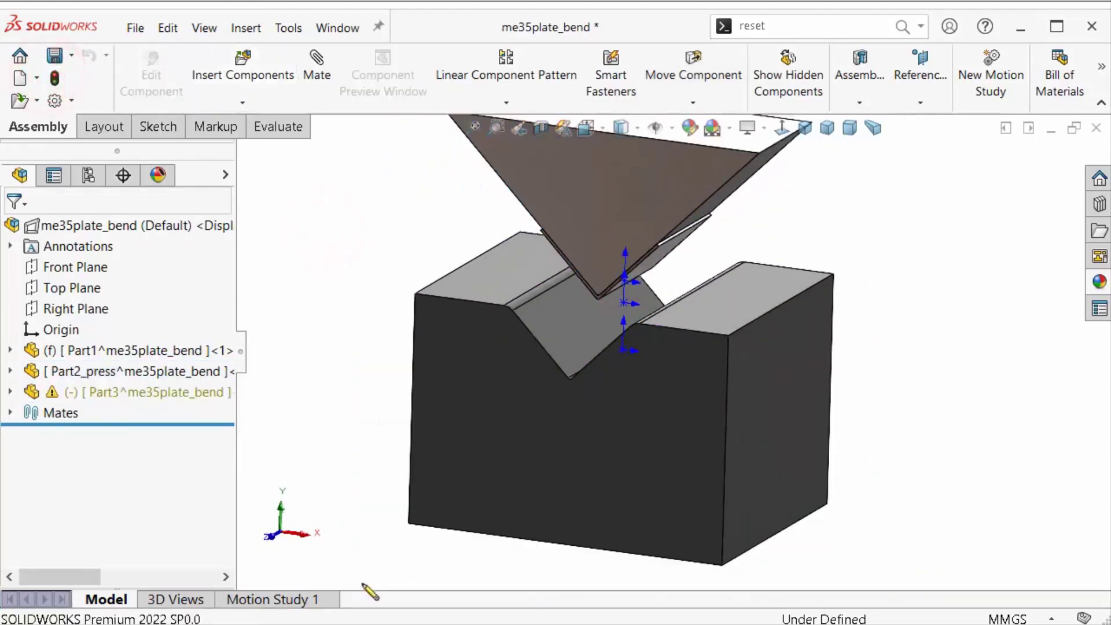
click(673, 127)
click(503, 268)
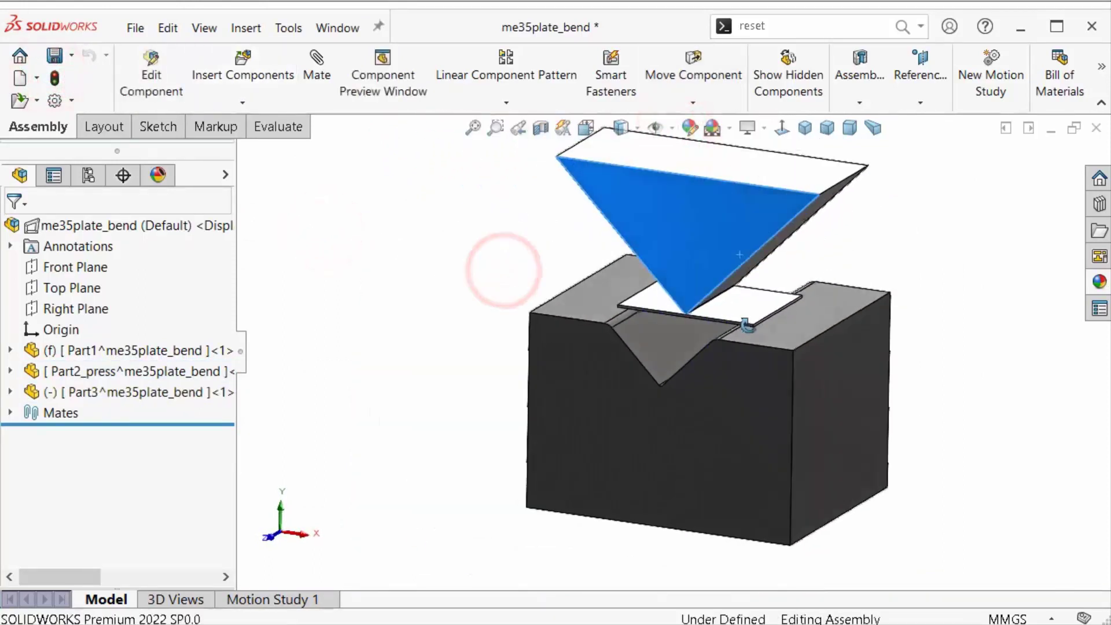
Create a motion study lowering the punch at 8 sec, calculated with Normal playback.
click(312, 600)
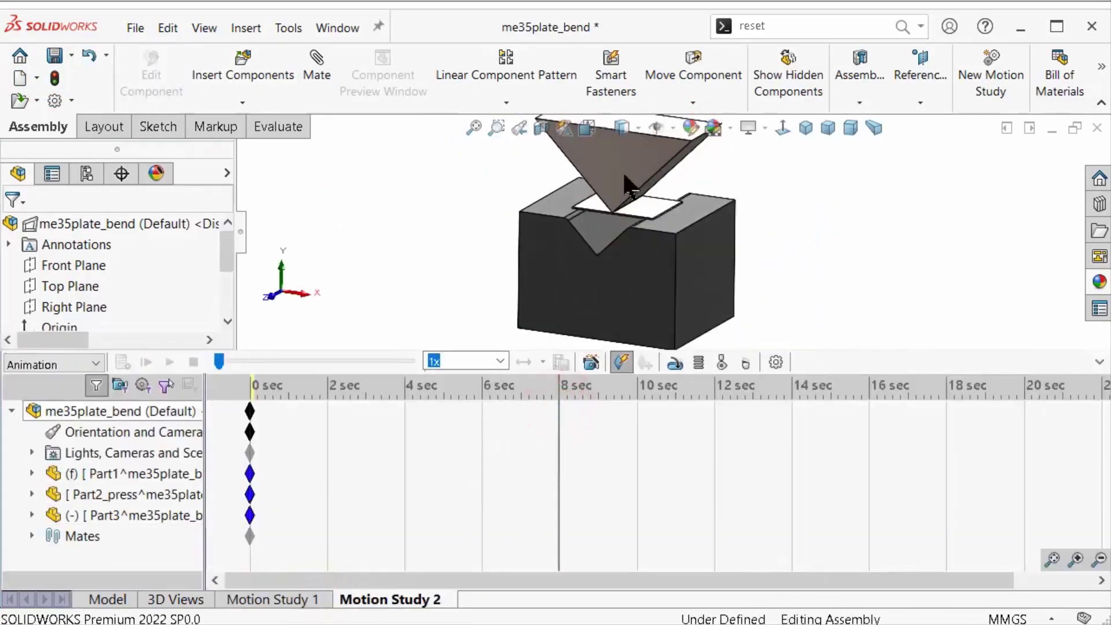
drag(625, 184, 611, 261)
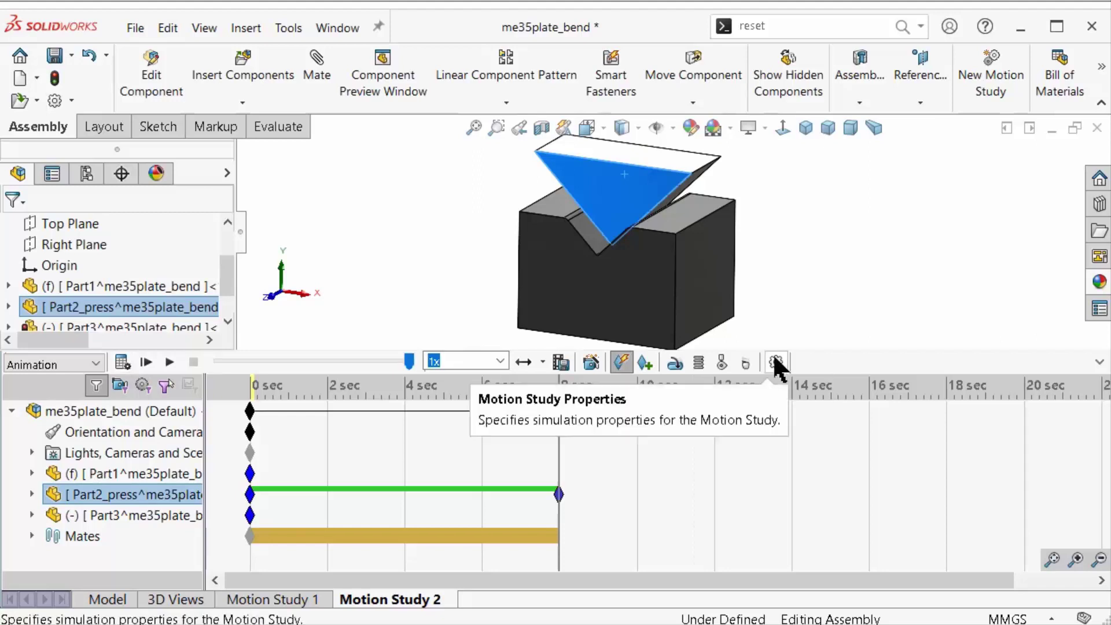
click(118, 362)
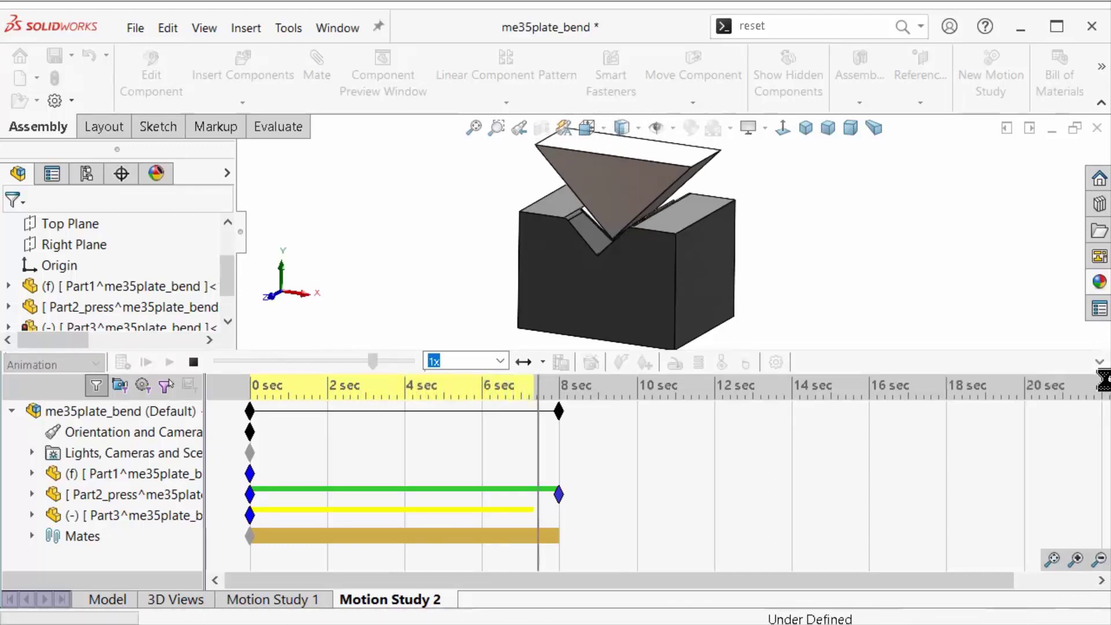
click(542, 363)
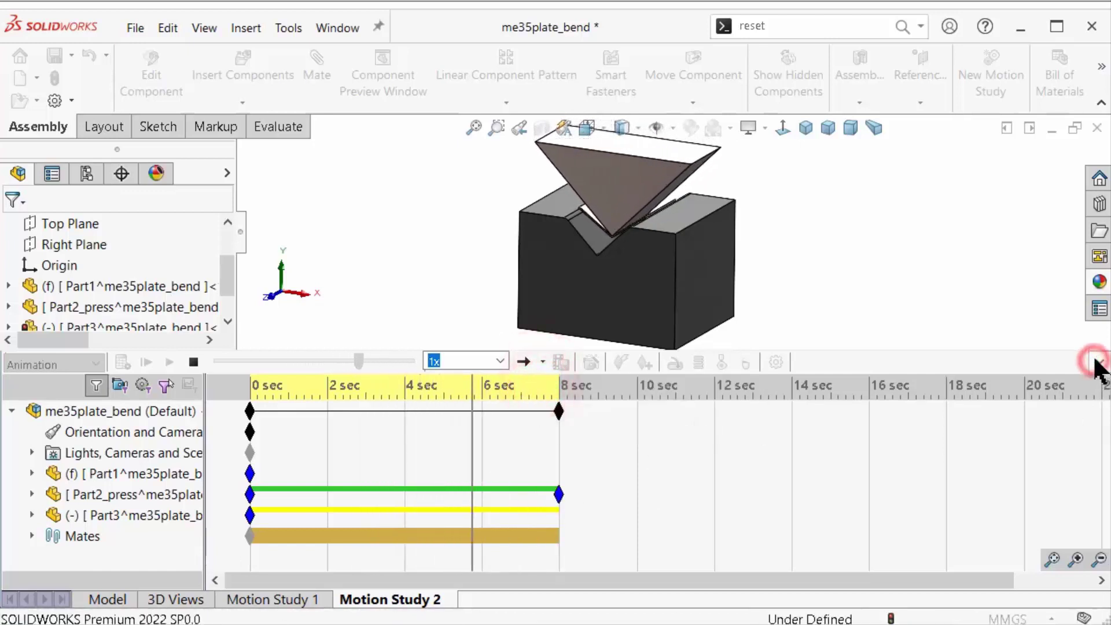
Play the punch animation from the start and replay it from the front view.
click(241, 234)
click(261, 385)
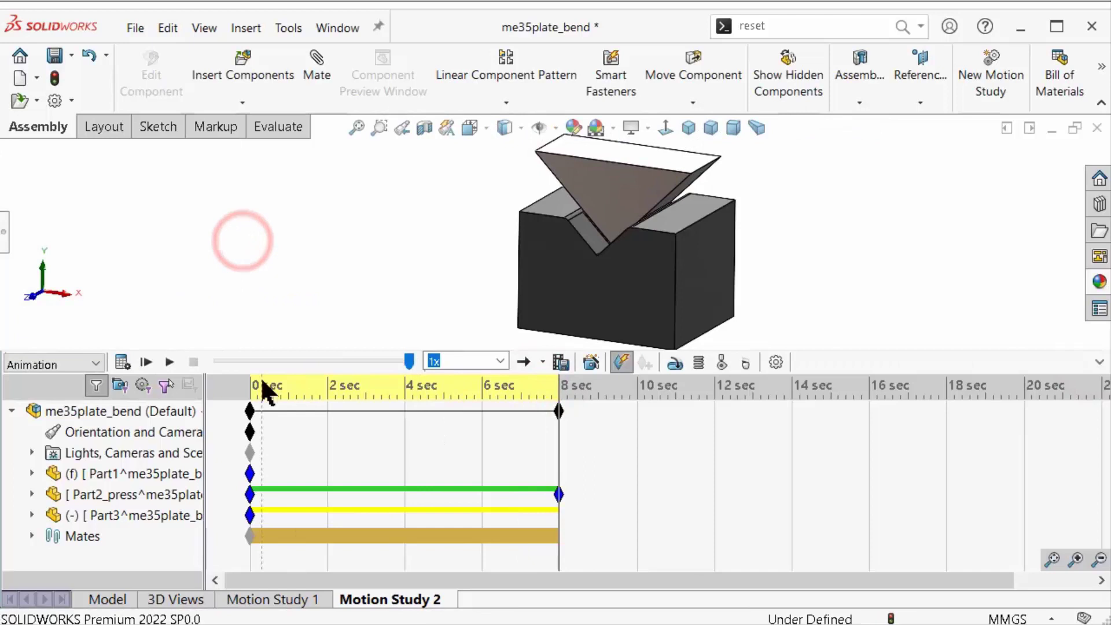
click(168, 363)
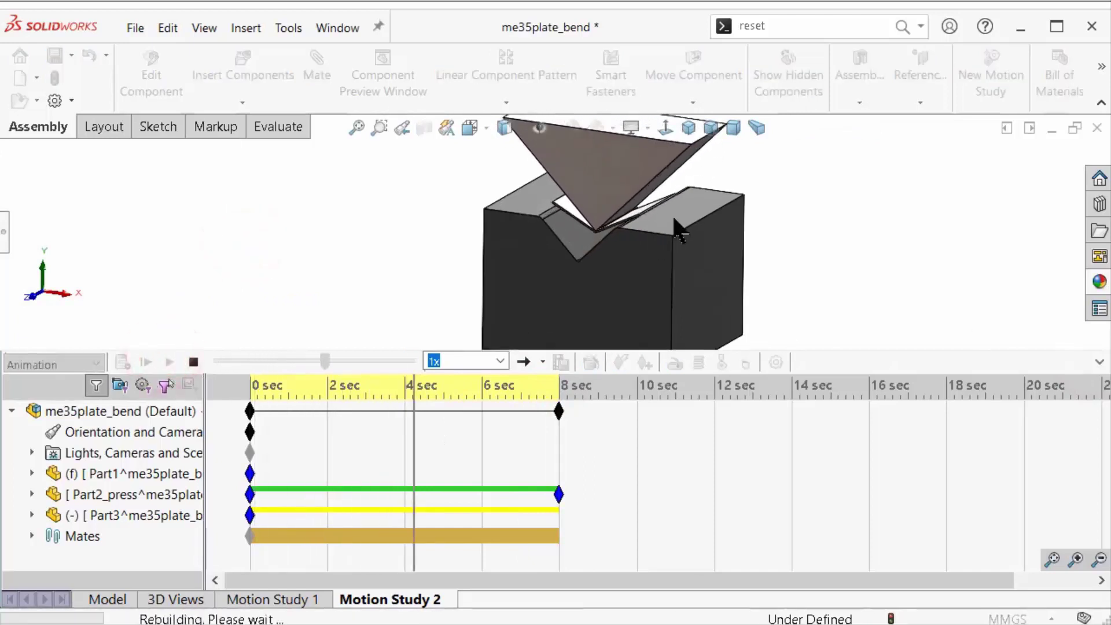
click(1099, 363)
click(145, 579)
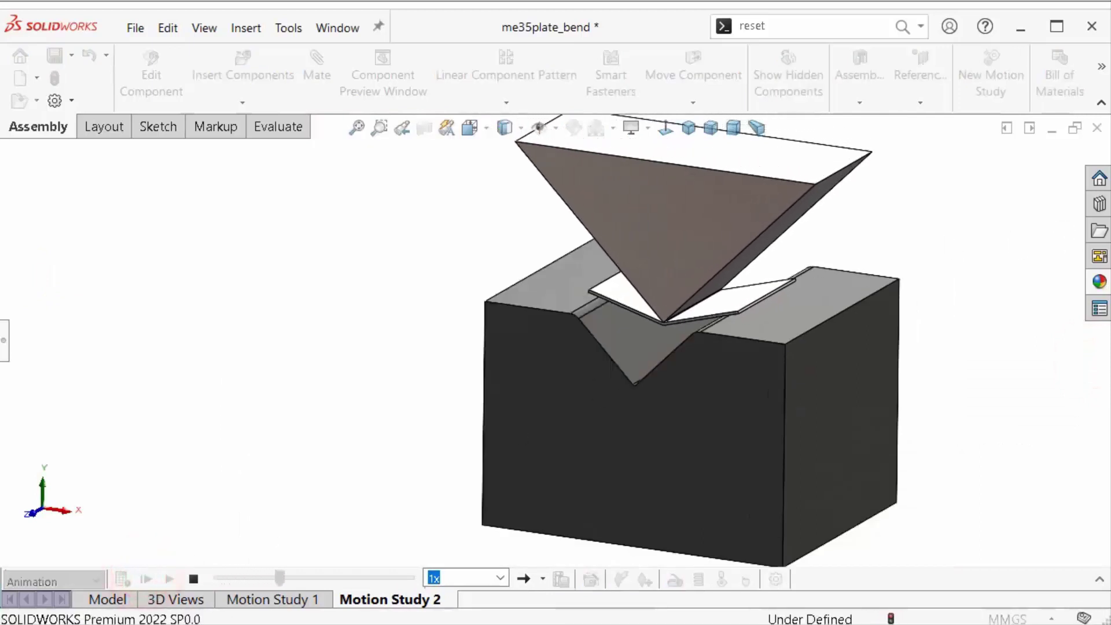
click(665, 127)
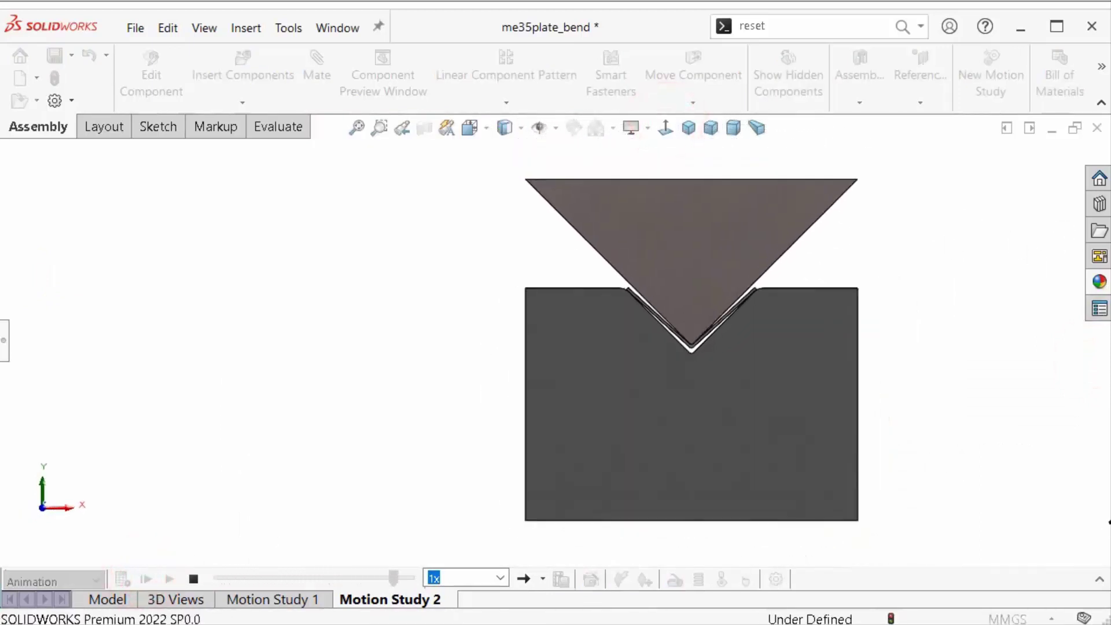
click(146, 578)
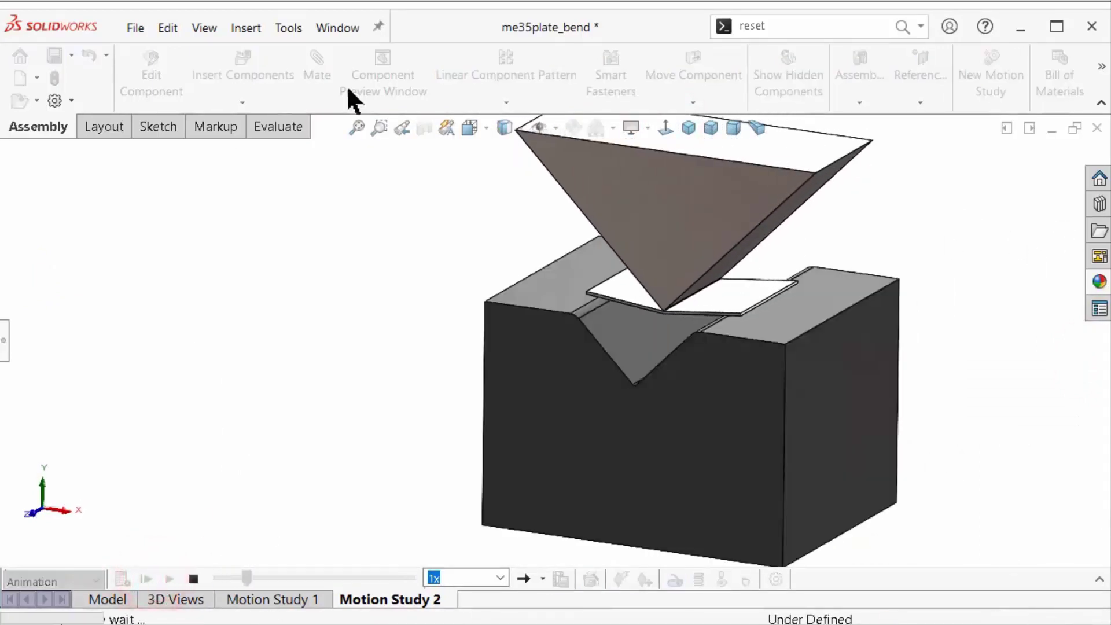
click(666, 126)
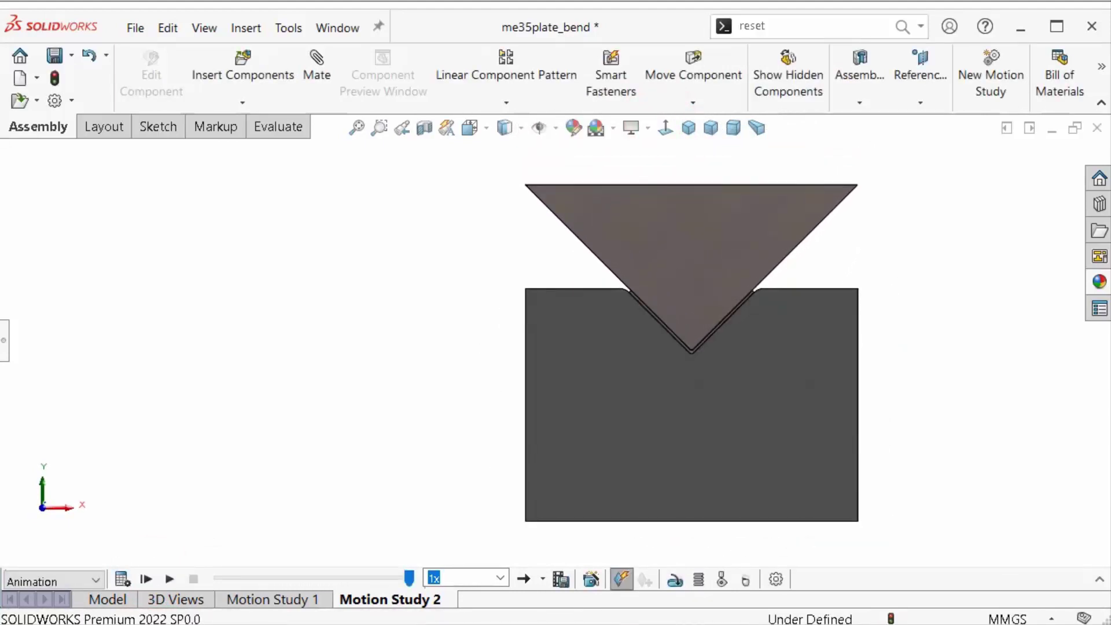
Set the die block and punch transparent, then orbit to see the sheet inside.
middle_drag(797, 441, 776, 412)
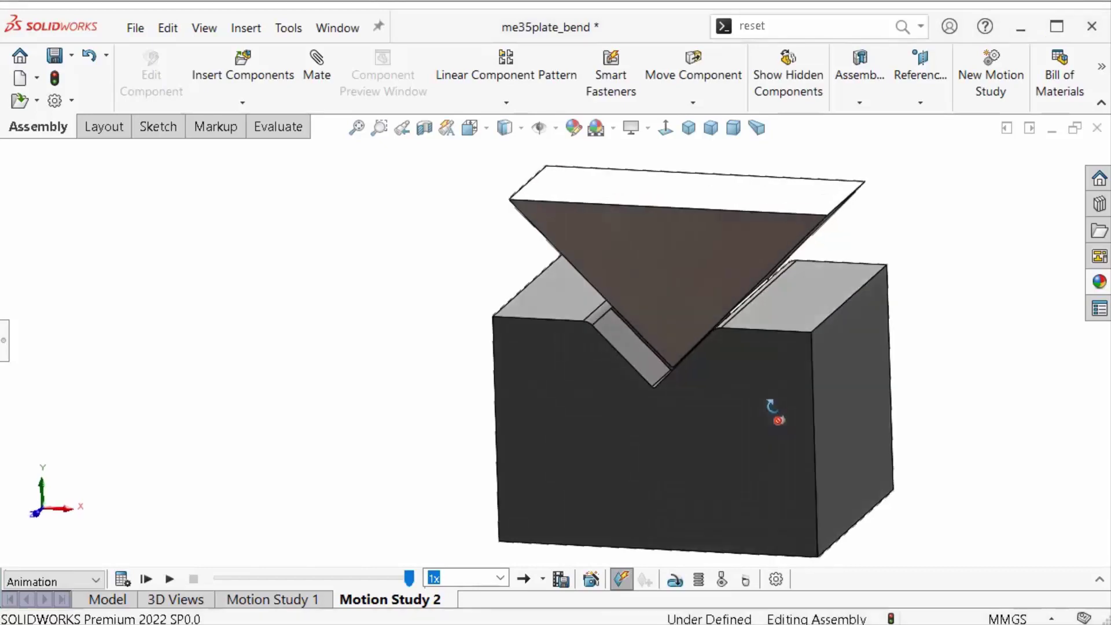
click(769, 403)
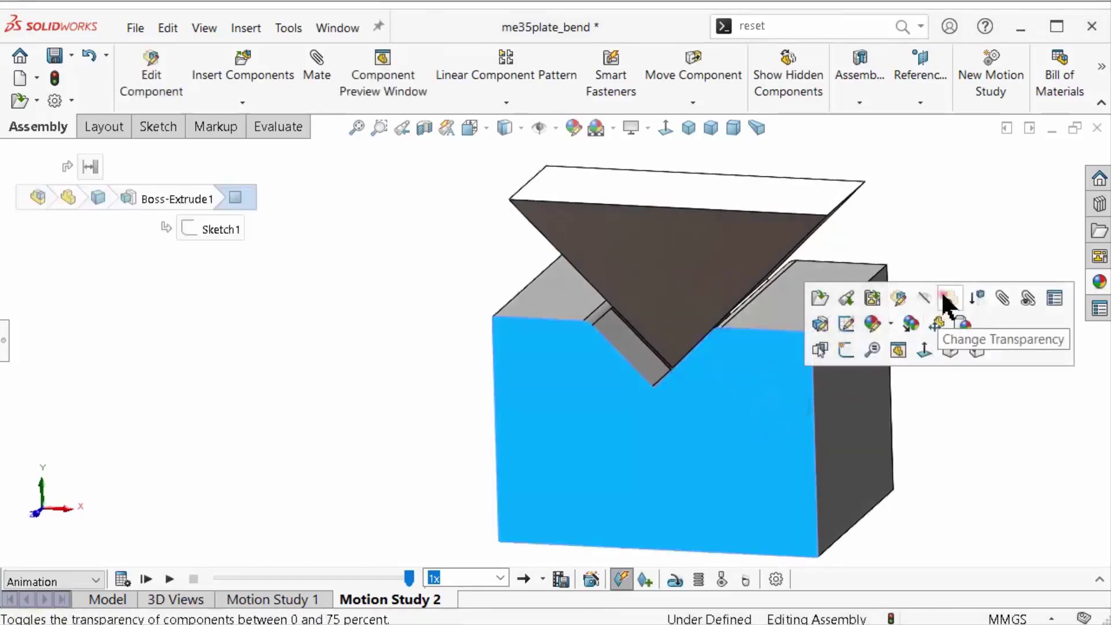
click(943, 301)
click(731, 241)
click(913, 143)
mouse_move(987, 278)
middle_down()
mouse_move(900, 447)
mouse_move(892, 492)
mouse_move(893, 367)
mouse_move(855, 298)
mouse_move(817, 447)
mouse_move(810, 347)
mouse_move(832, 378)
middle_up()
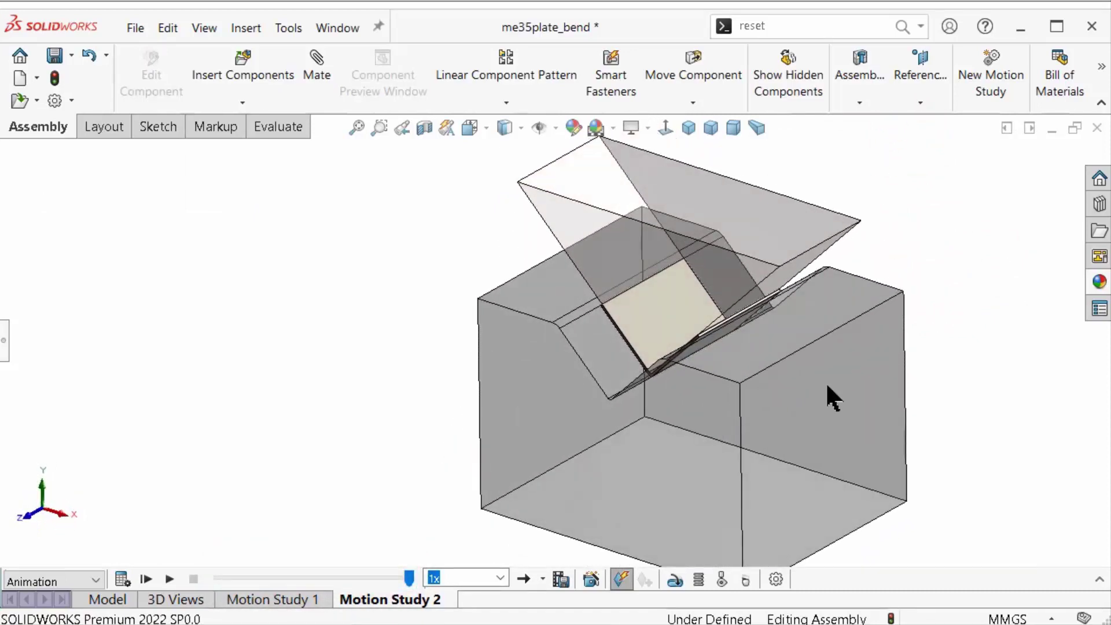